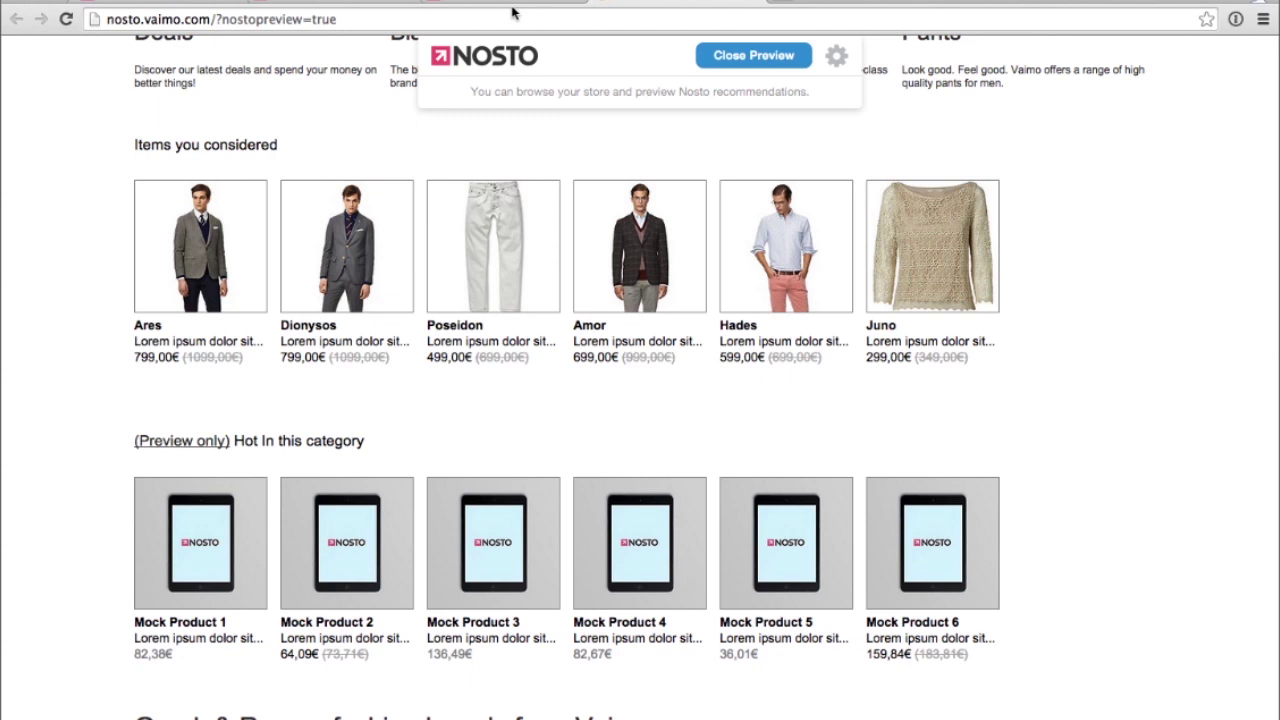
Switch to the Recommendation slots page and review the Front Page, Category Page and Product Page sections
{"action": "left_click", "coordinate": [512, 8]}
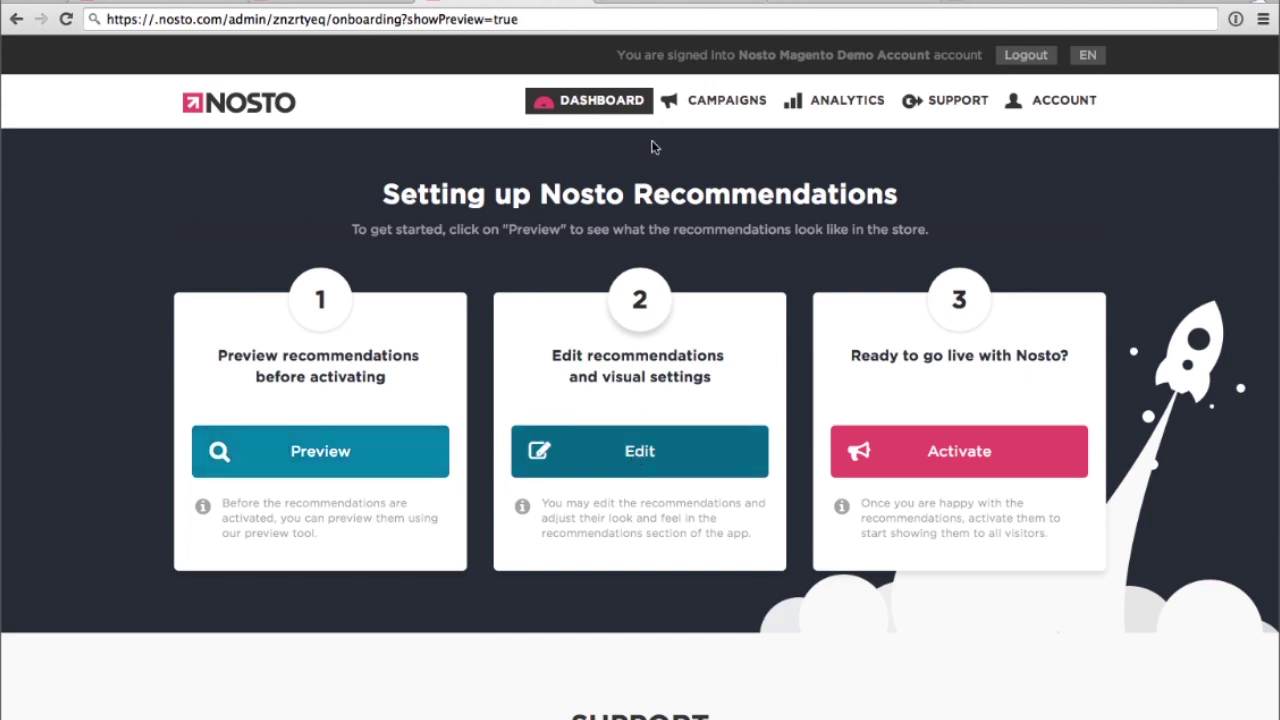
{"action": "left_click", "coordinate": [889, 6]}
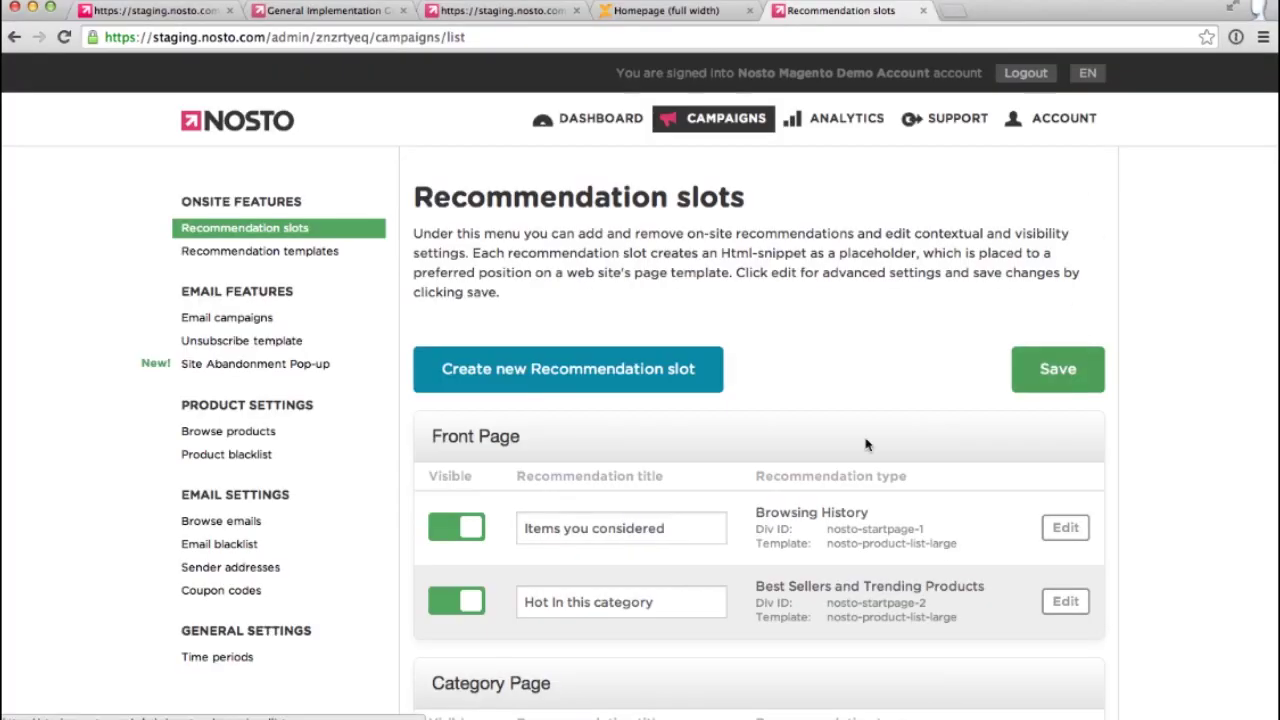
{"action": "left_click_drag", "start_coordinate": [529, 445], "coordinate": [432, 437]}
{"action": "scroll", "coordinate": [629, 500], "scroll_direction": "down", "scroll_amount": 5}
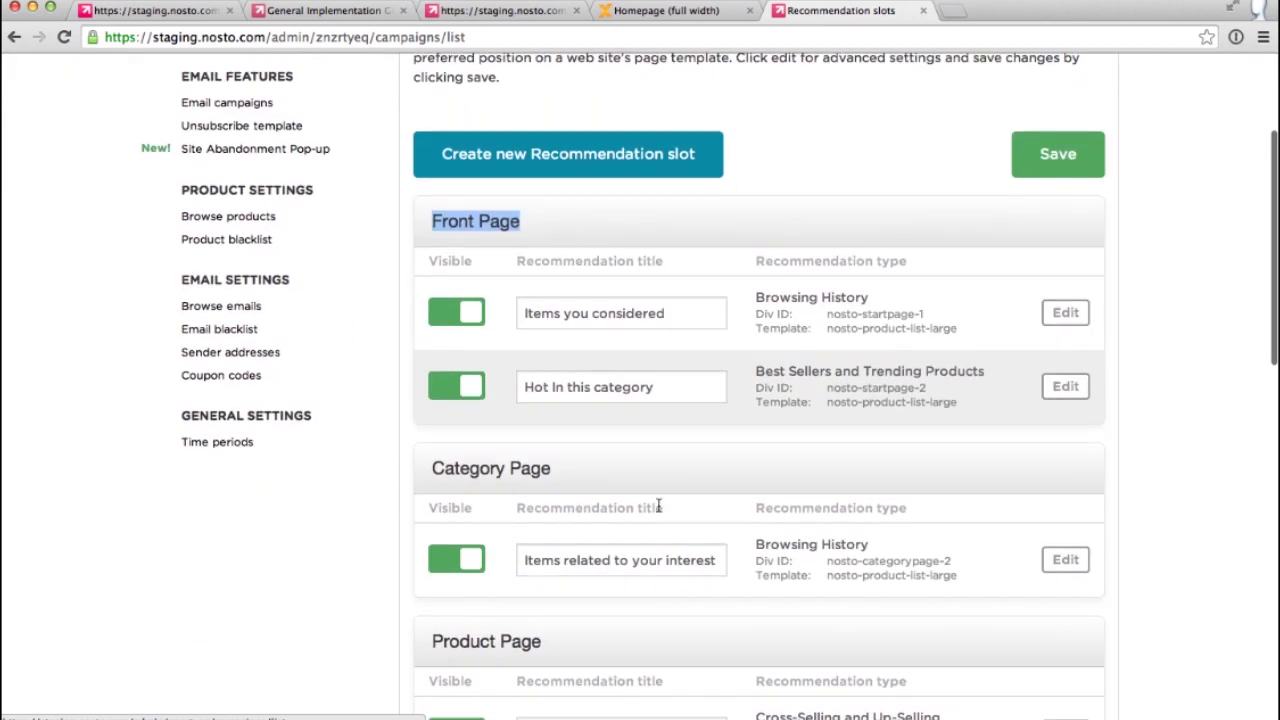
{"action": "left_click_drag", "start_coordinate": [541, 449], "coordinate": [432, 449]}
{"action": "left_click", "coordinate": [690, 466]}
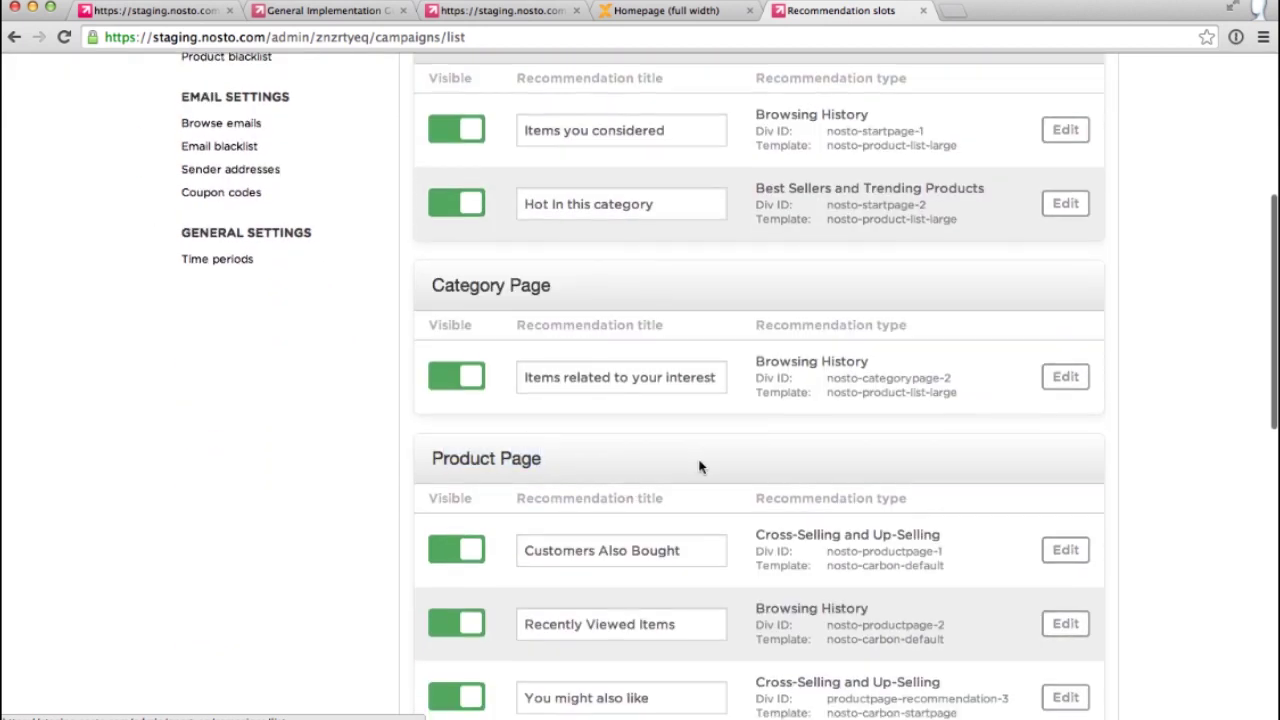
{"action": "scroll", "coordinate": [700, 467], "scroll_direction": "up", "scroll_amount": 5}
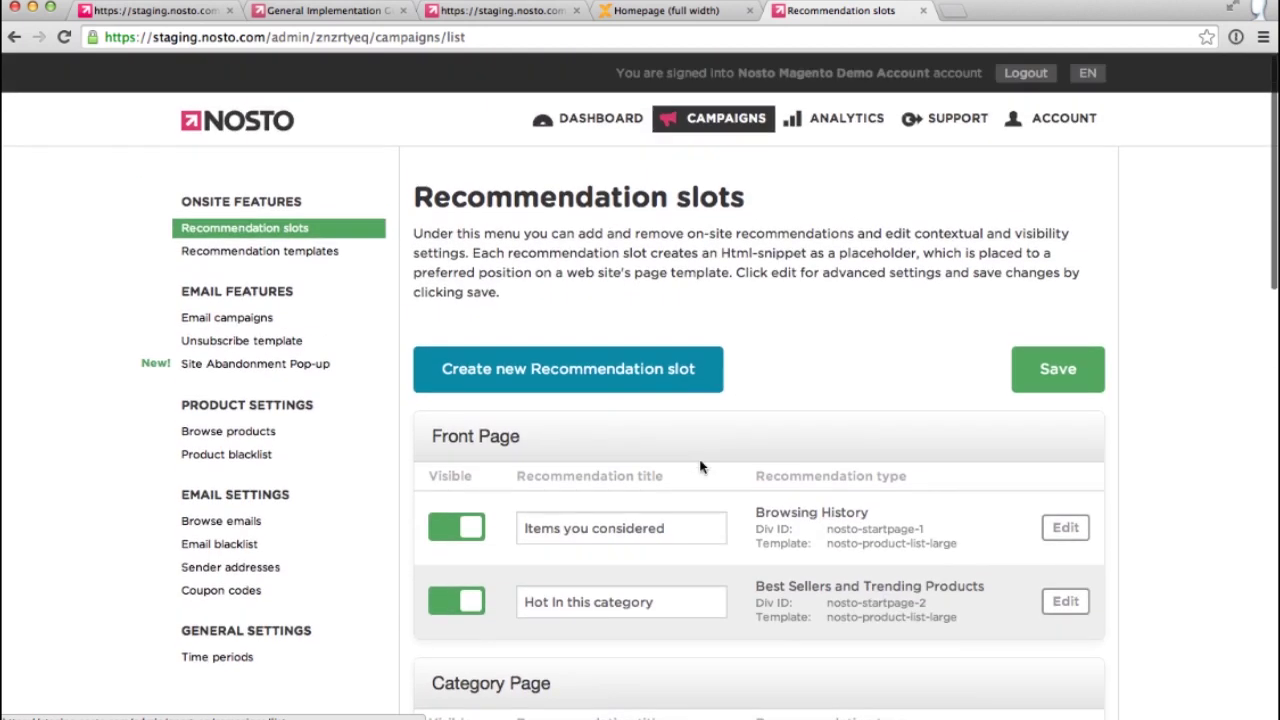
Turn off the visibility of the "Items you considered" slot on the Front Page
{"action": "left_click", "coordinate": [440, 535]}
{"action": "left_click", "coordinate": [468, 534]}
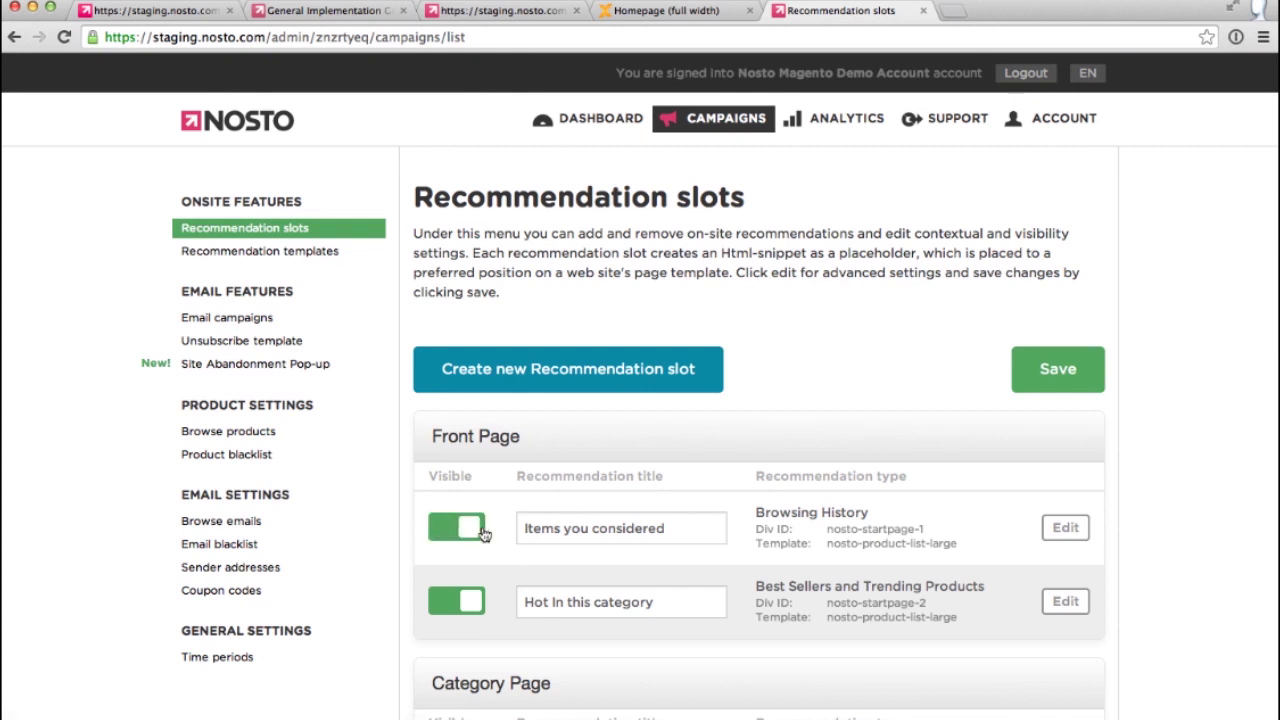
{"action": "left_click", "coordinate": [447, 535]}
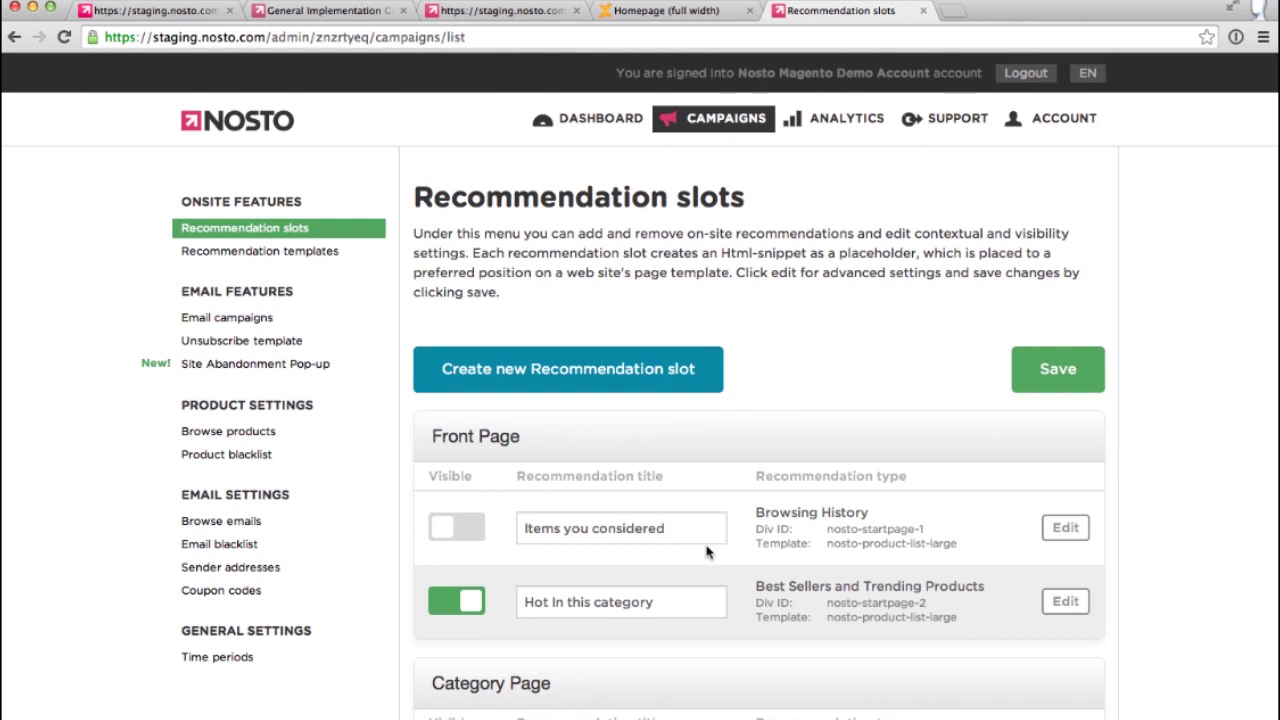
Rename the first Front Page slot to "Items you considered last time" and save the slot changes
{"action": "scroll", "coordinate": [706, 551], "scroll_direction": "down", "scroll_amount": 1}
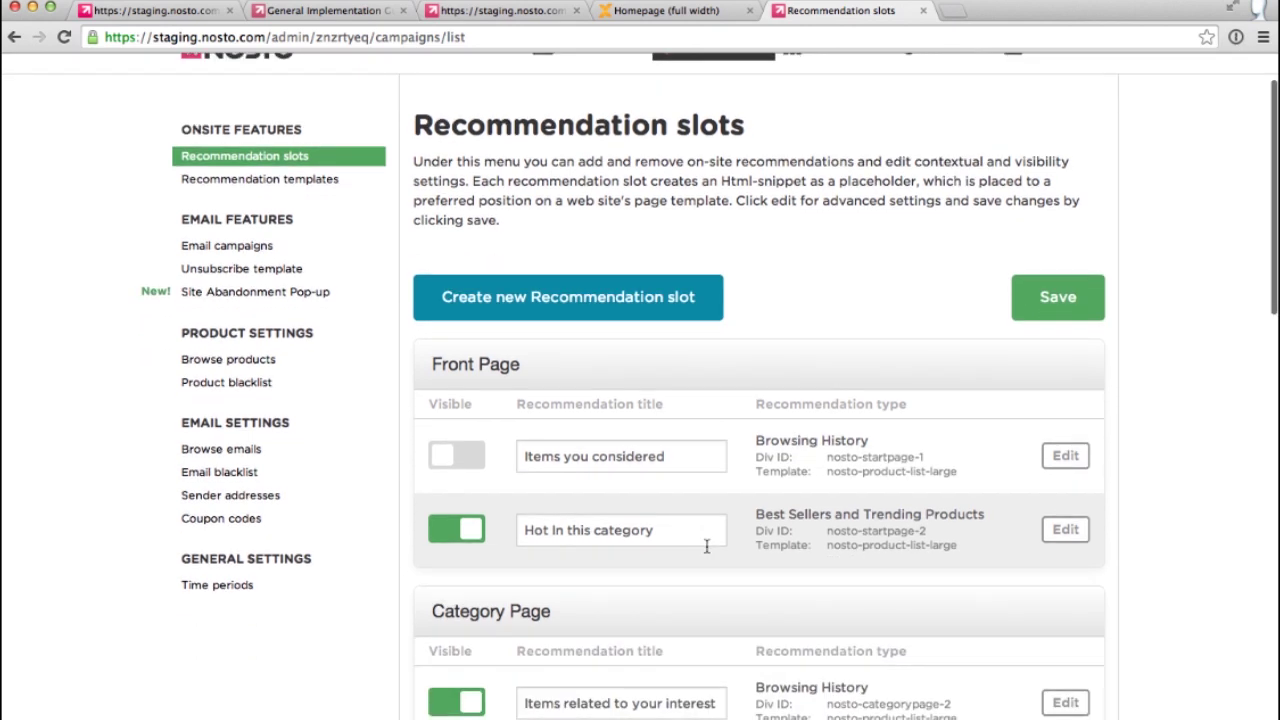
{"action": "scroll", "coordinate": [706, 548], "scroll_direction": "down", "scroll_amount": 1}
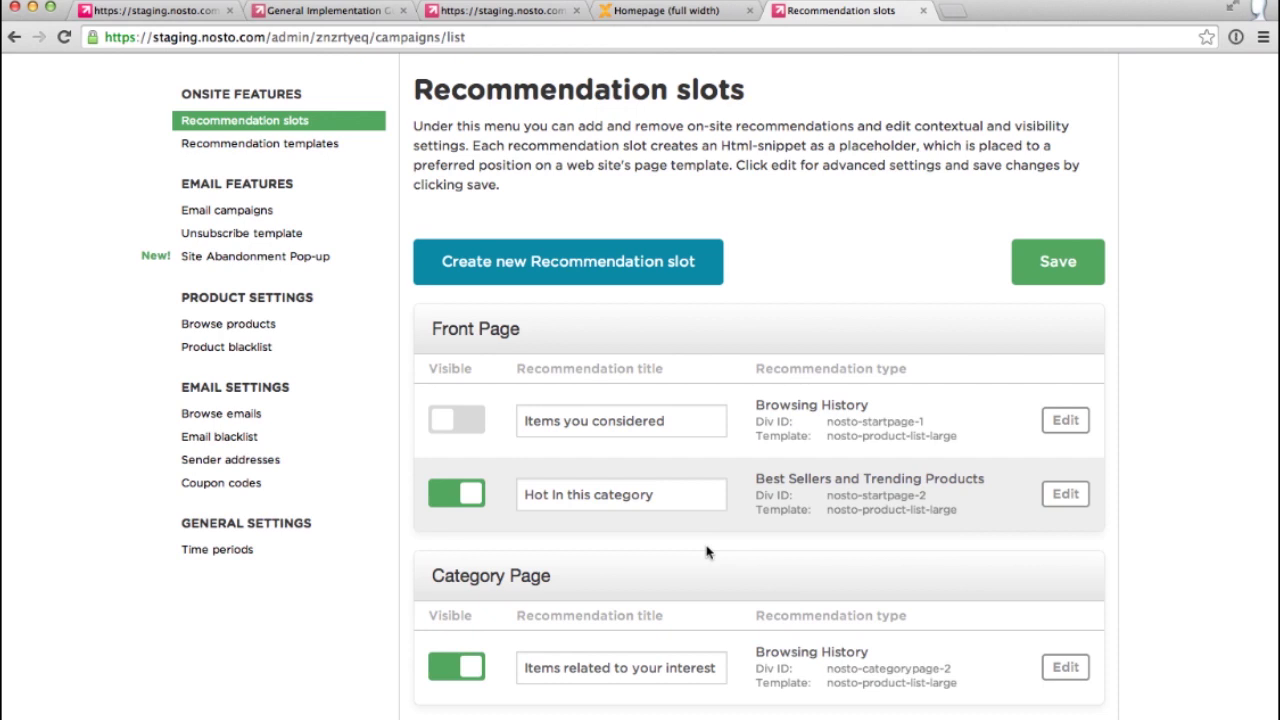
{"action": "left_click", "coordinate": [696, 421]}
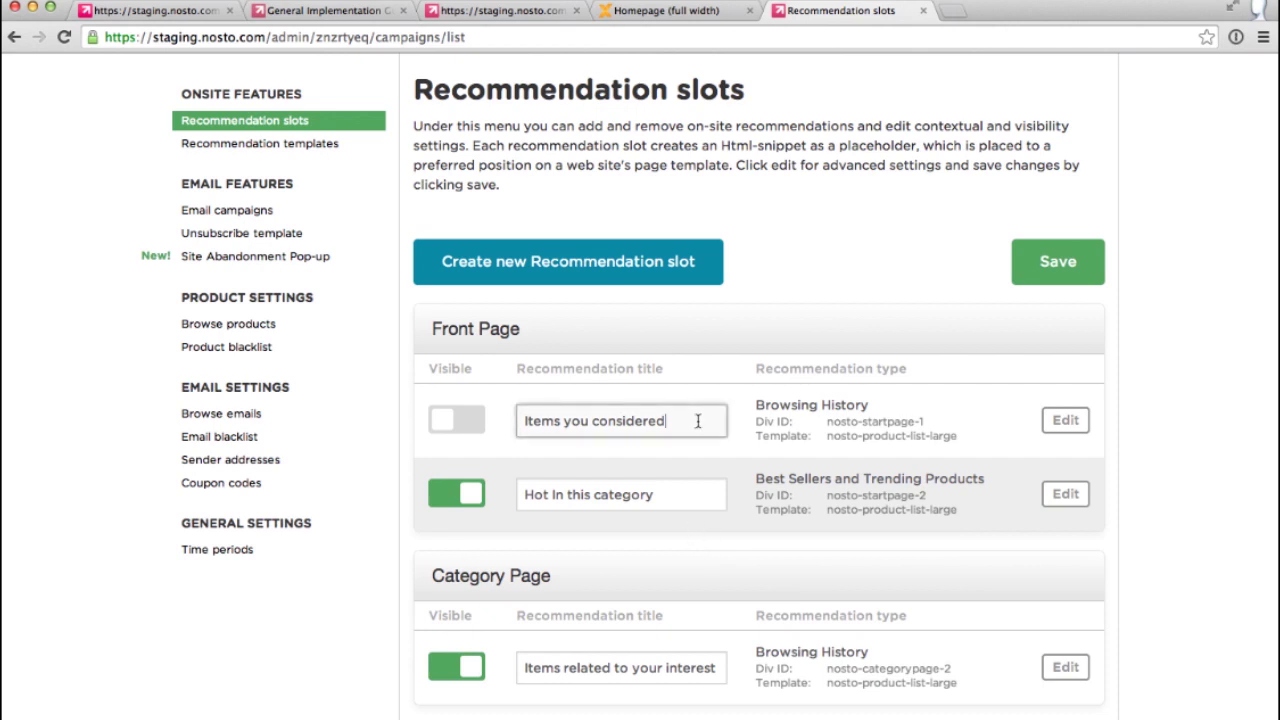
{"action": "type", "text": "last time"}
{"action": "left_click", "coordinate": [1006, 346]}
{"action": "left_click", "coordinate": [1058, 261]}
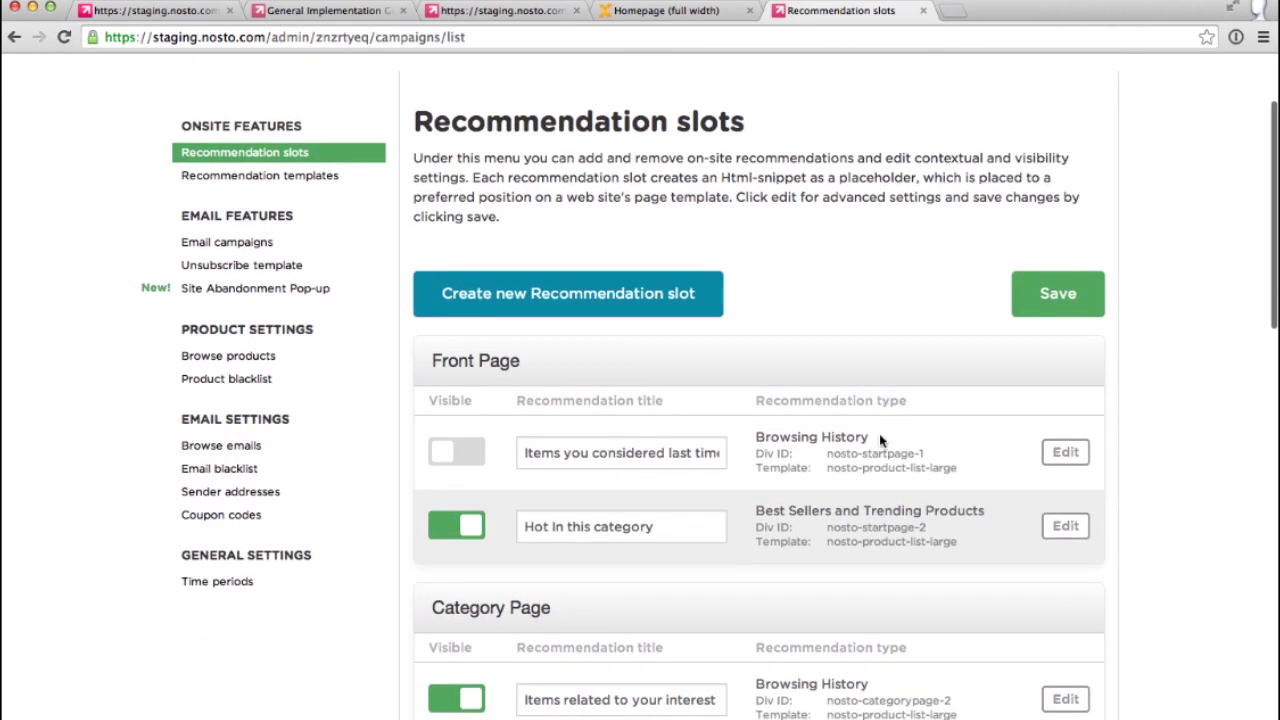
Examine the recommendation type, Div ID and template of the first Front Page slot
{"action": "left_click_drag", "start_coordinate": [879, 437], "coordinate": [768, 440]}
{"action": "left_click_drag", "start_coordinate": [923, 453], "coordinate": [826, 453]}
{"action": "left_click_drag", "start_coordinate": [962, 469], "coordinate": [826, 469]}
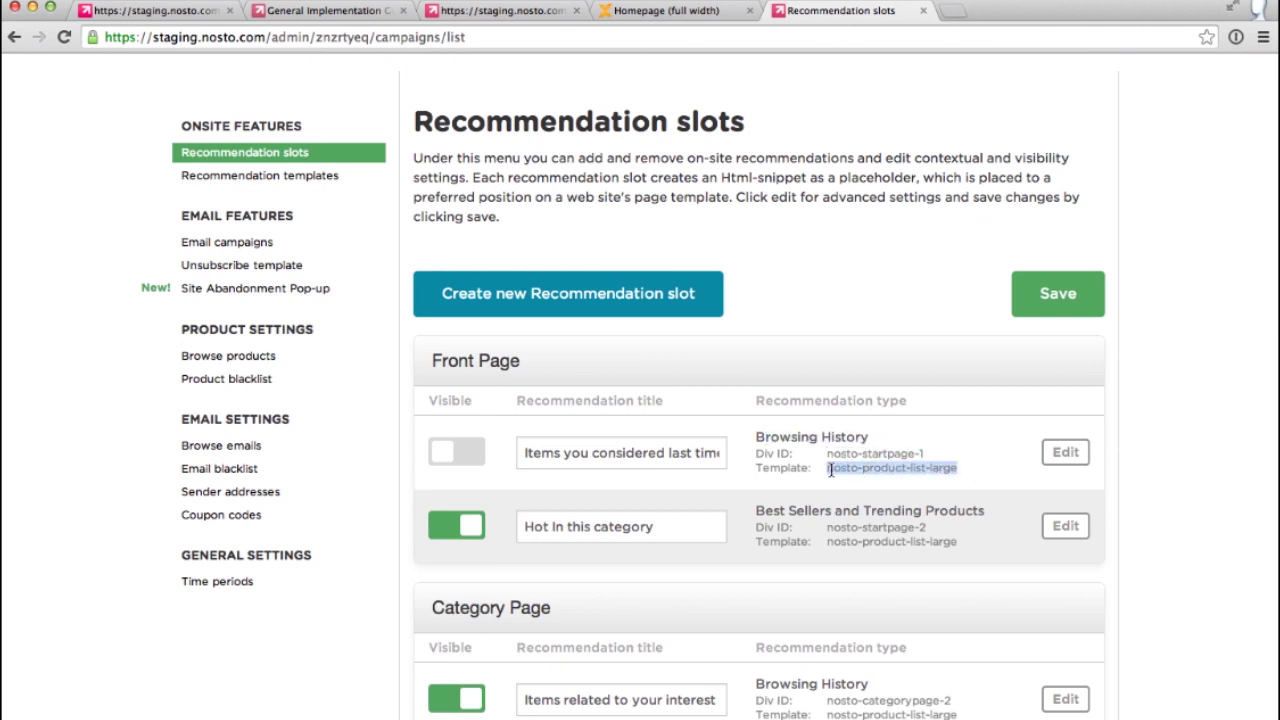
{"action": "left_click", "coordinate": [945, 465]}
{"action": "left_click_drag", "start_coordinate": [1013, 453], "coordinate": [826, 453]}
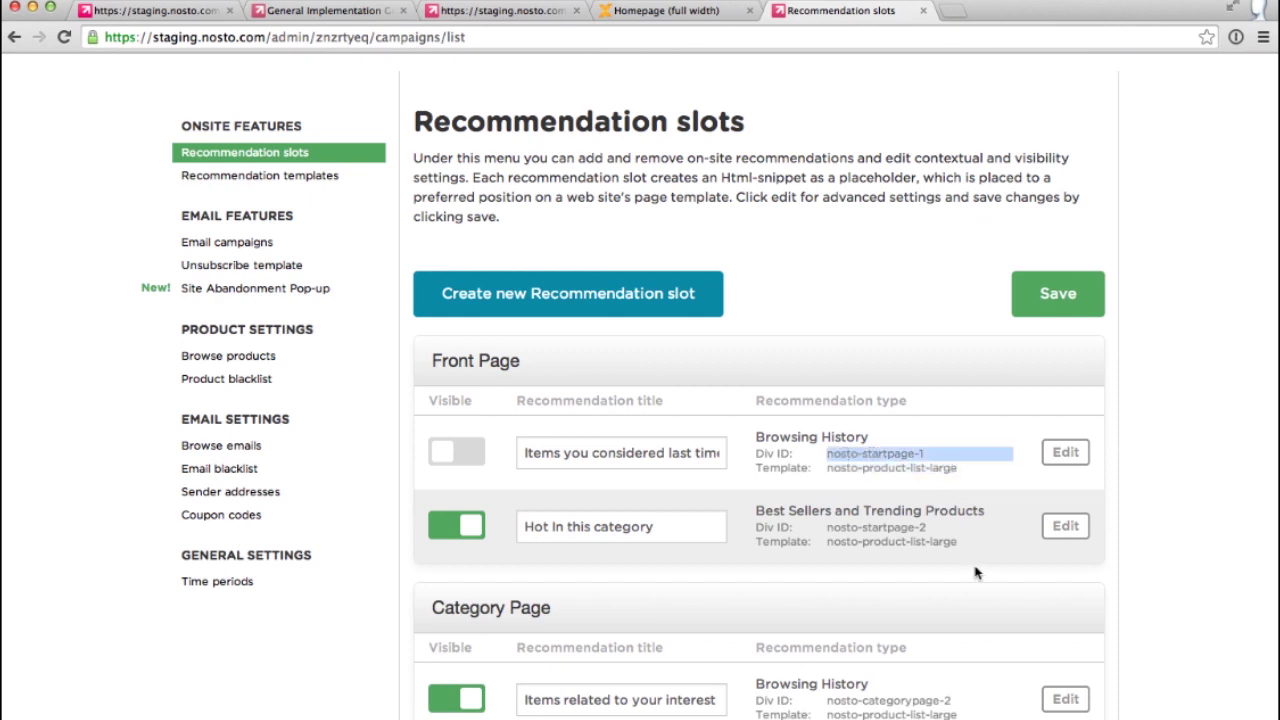
{"action": "left_click", "coordinate": [922, 490]}
Open the settings of the "Hot In this category" slot, examine its ruleset and Scoring Mode options, and return to the slot list
{"action": "scroll", "coordinate": [922, 490], "scroll_direction": "down", "scroll_amount": 2}
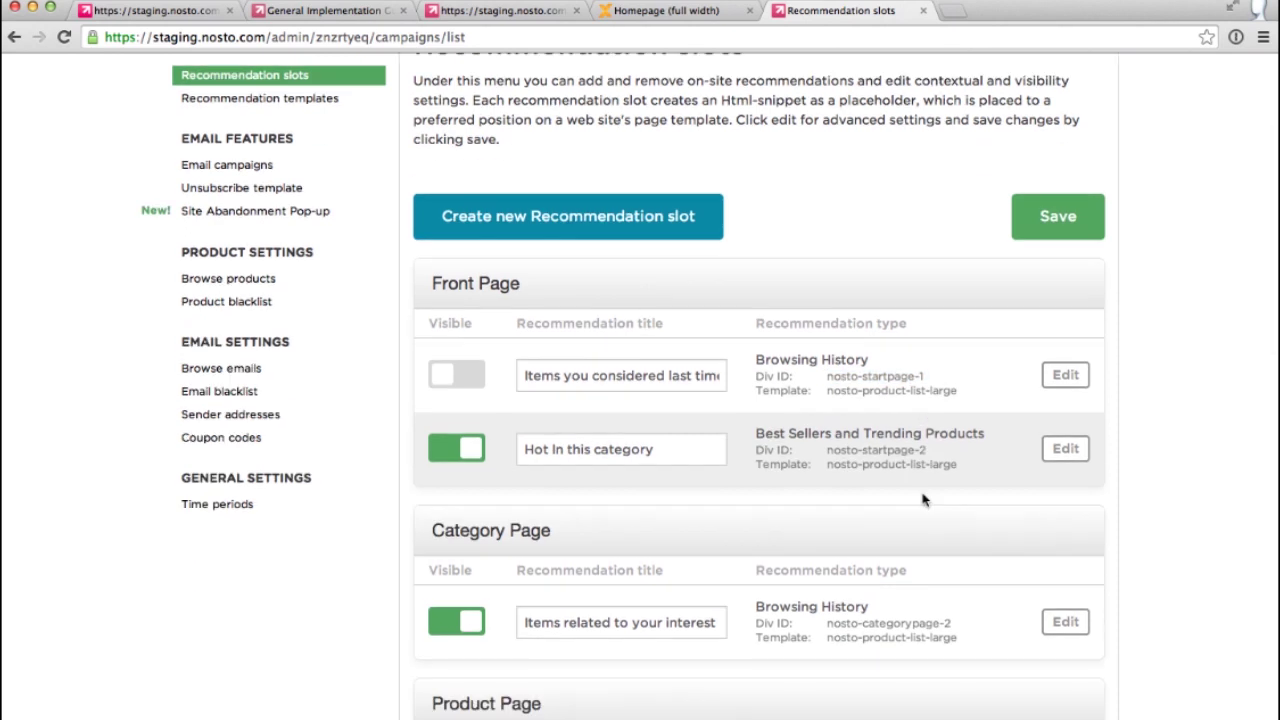
{"action": "left_click", "coordinate": [1065, 451]}
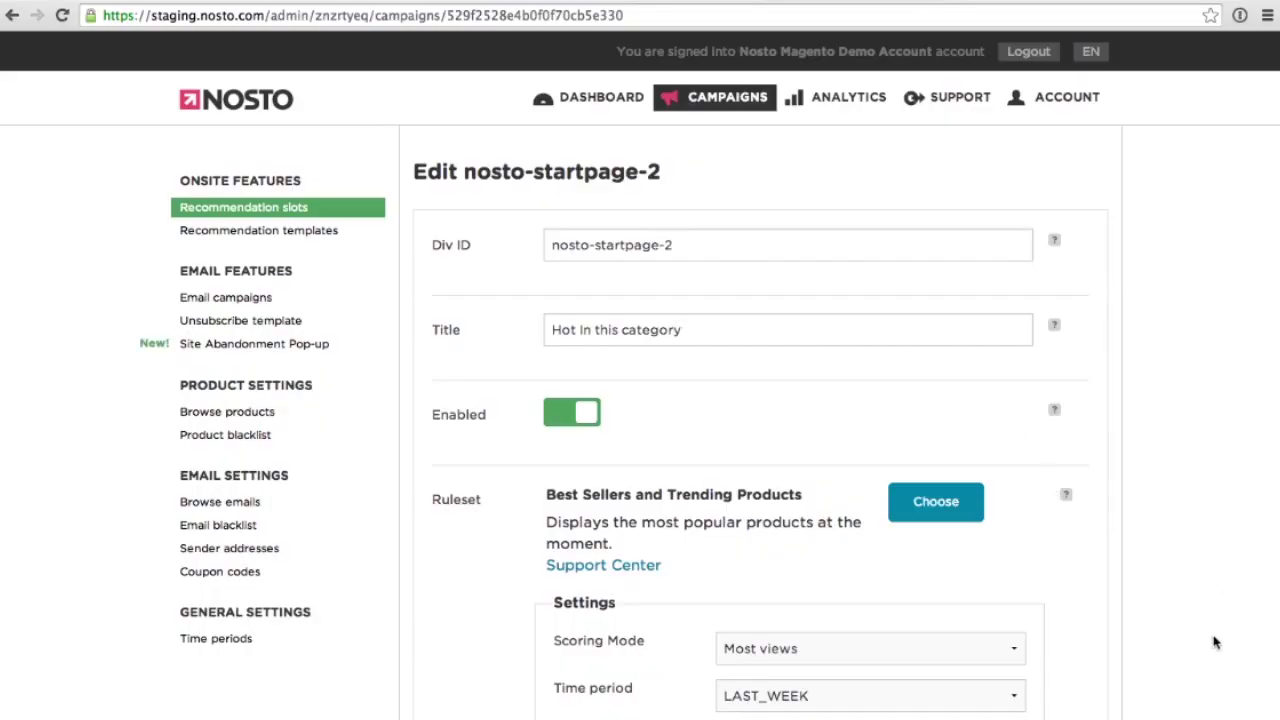
{"action": "scroll", "coordinate": [1205, 645], "scroll_direction": "down", "scroll_amount": 1}
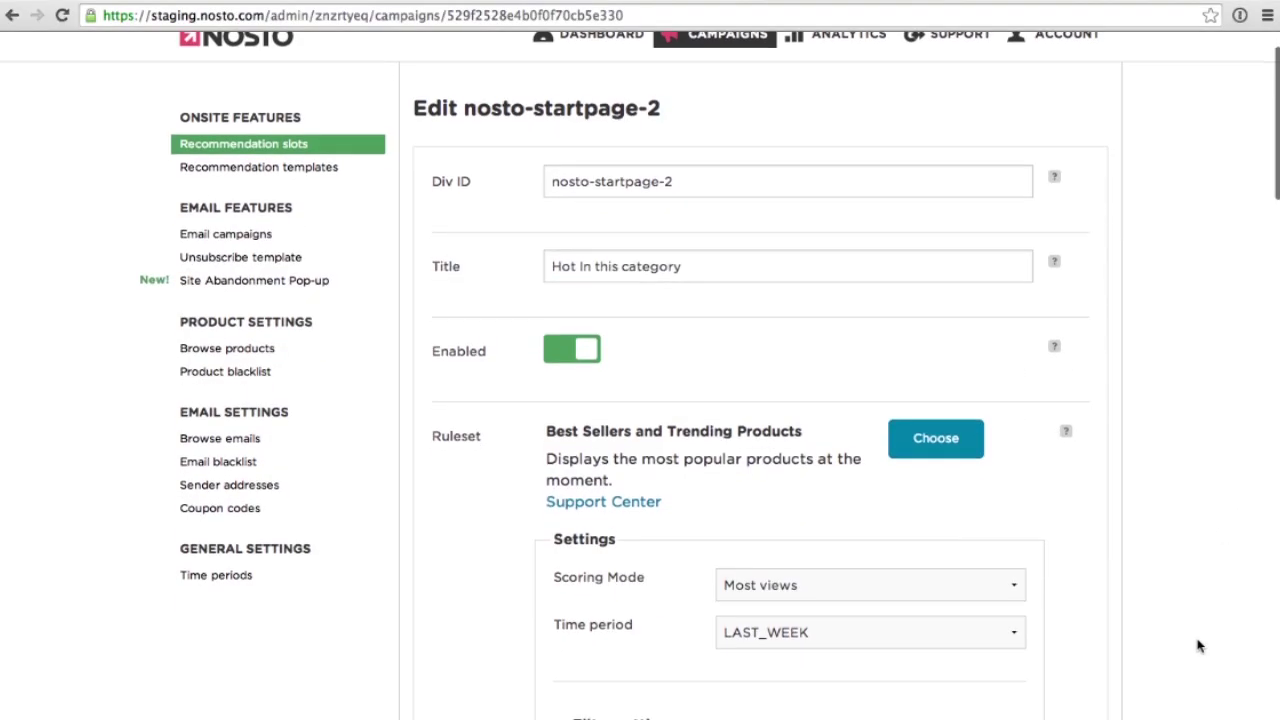
{"action": "scroll", "coordinate": [1200, 646], "scroll_direction": "up", "scroll_amount": 1}
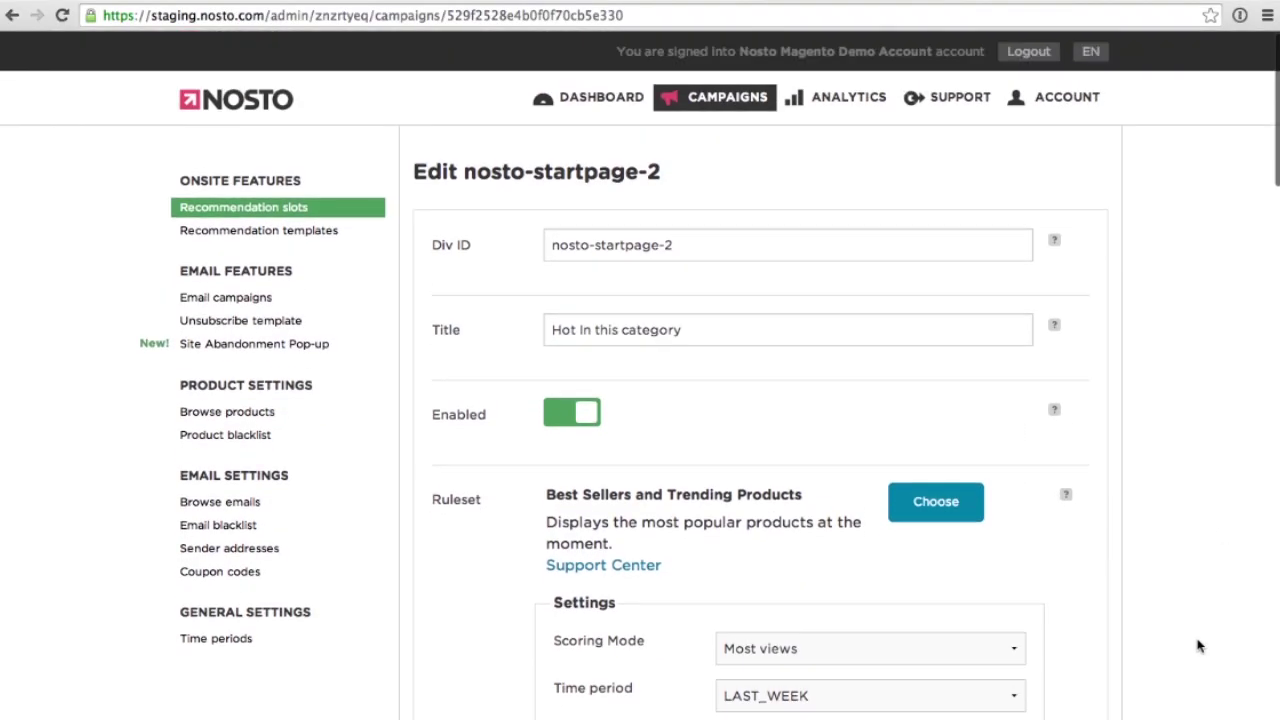
{"action": "scroll", "coordinate": [1200, 646], "scroll_direction": "down", "scroll_amount": 1}
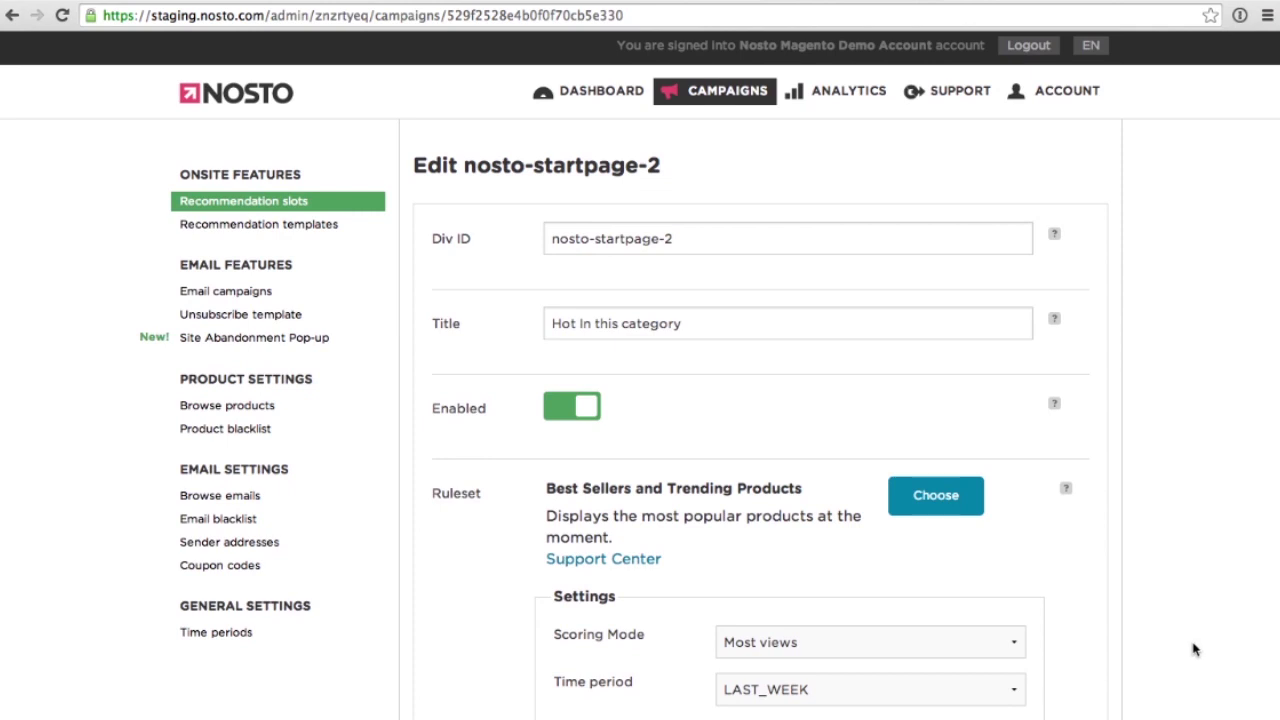
{"action": "scroll", "coordinate": [1194, 650], "scroll_direction": "down", "scroll_amount": 3}
{"action": "left_click", "coordinate": [1018, 515]}
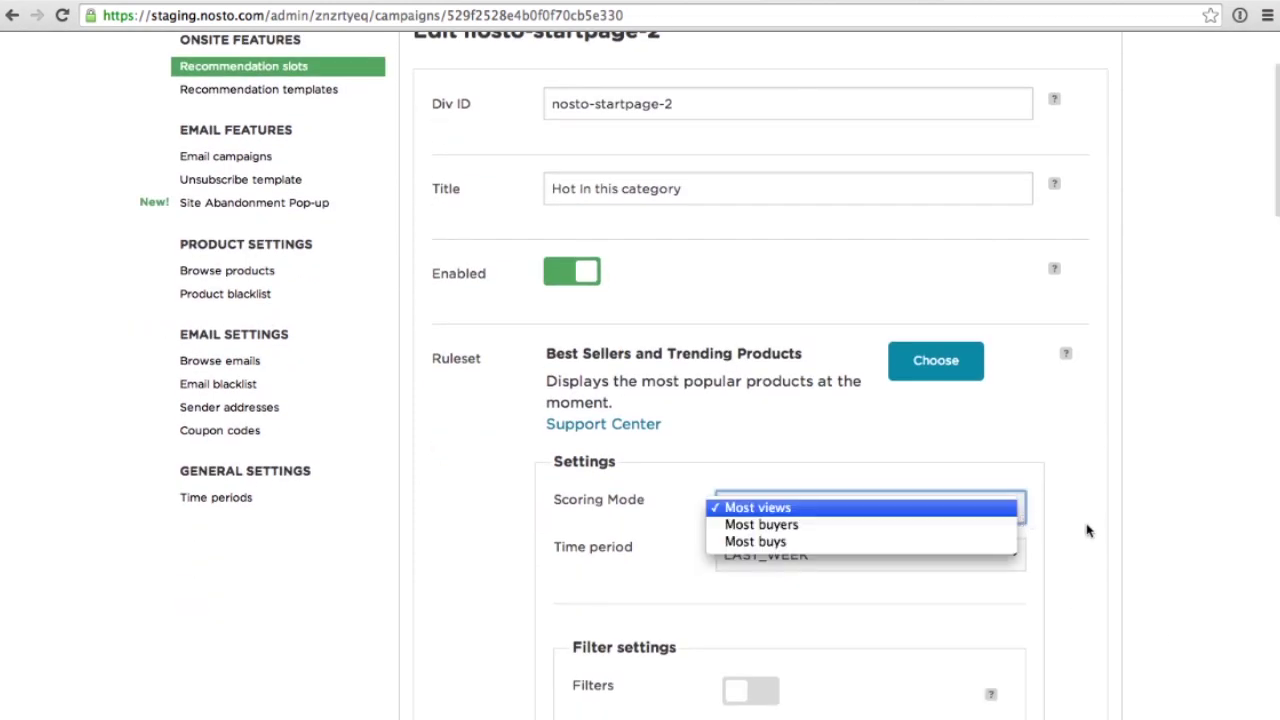
{"action": "left_click", "coordinate": [1116, 497]}
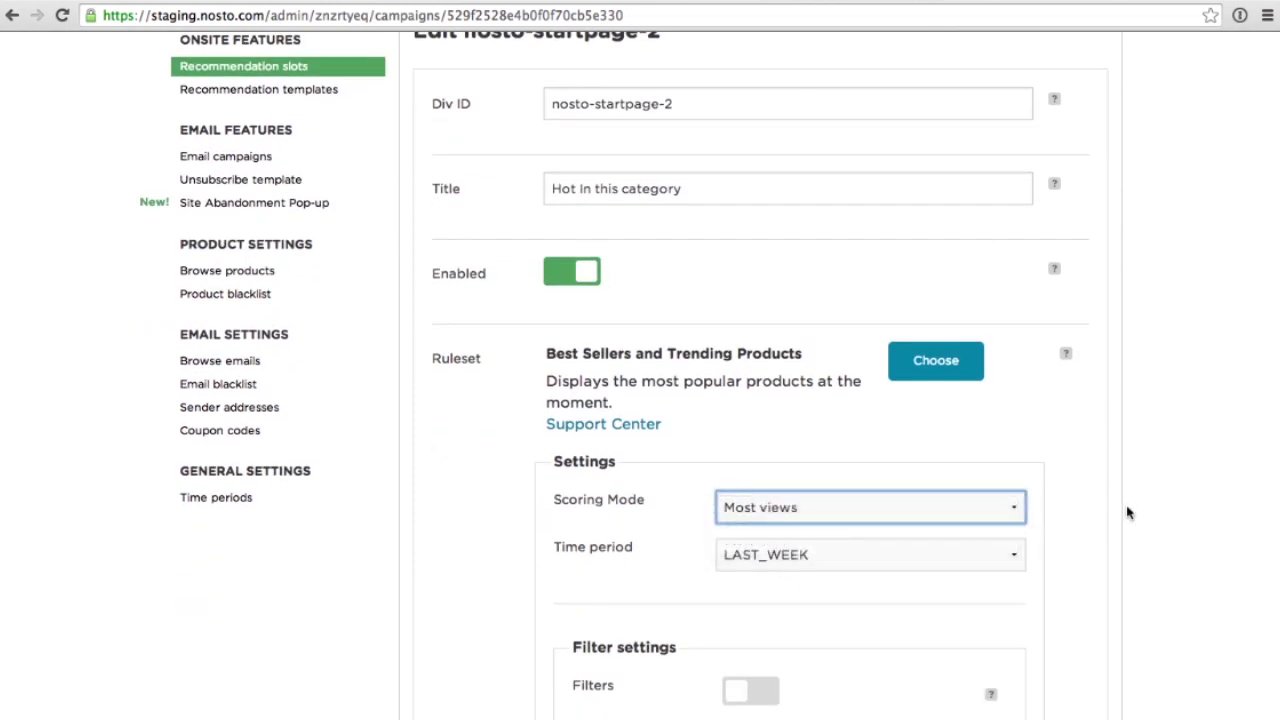
{"action": "scroll", "coordinate": [1127, 512], "scroll_direction": "up", "scroll_amount": 3}
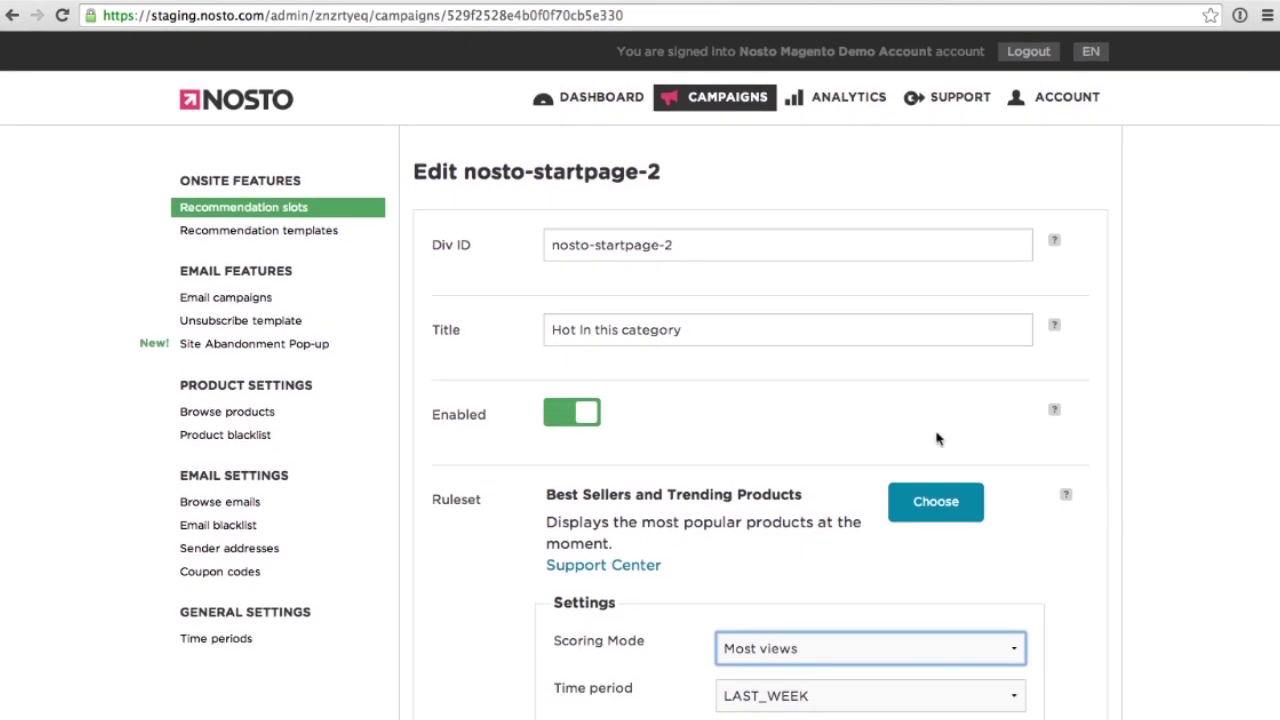
{"action": "left_click", "coordinate": [316, 206]}
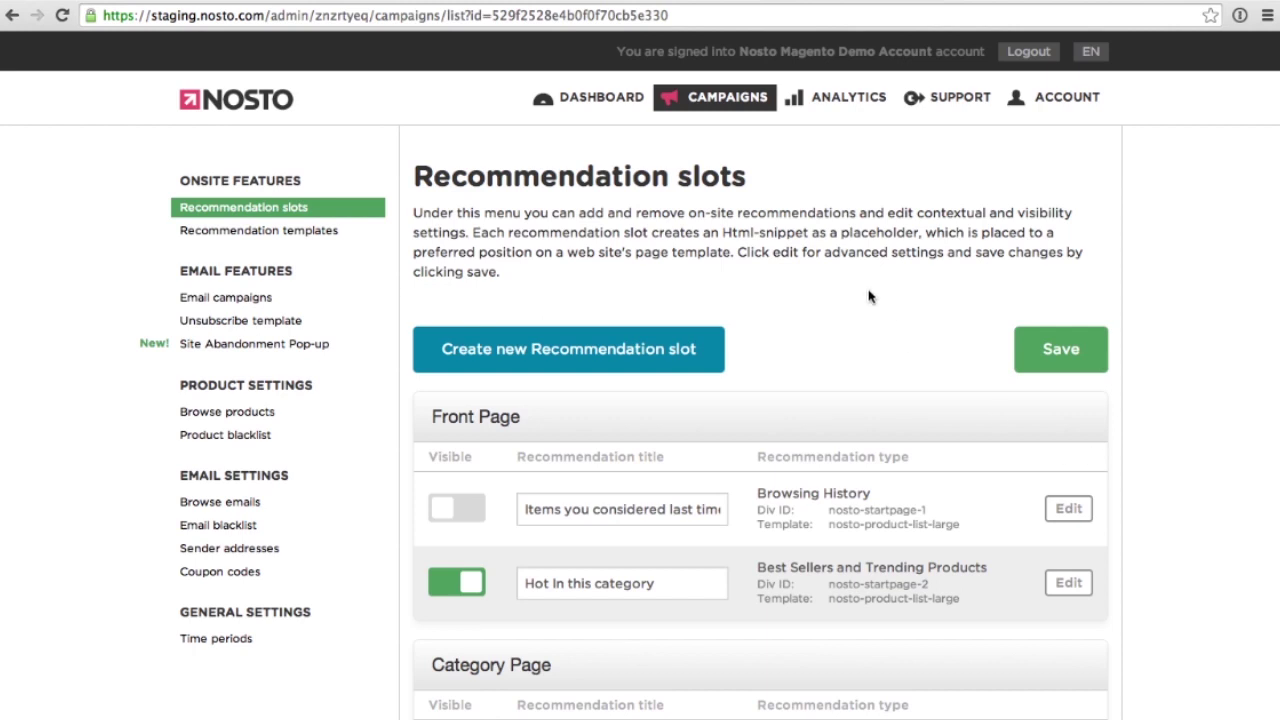
Create a new recommendation slot with the Div ID "productpage-recommendation-3"
{"action": "left_click", "coordinate": [622, 358]}
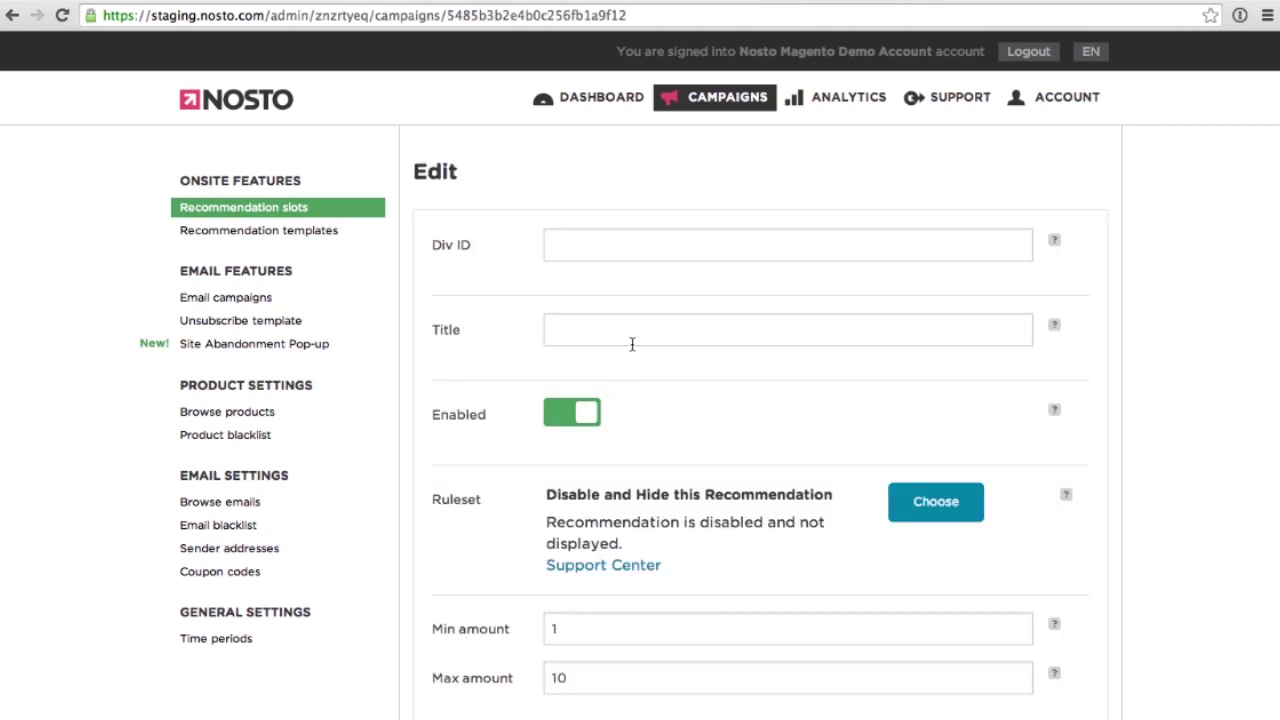
{"action": "left_click", "coordinate": [650, 246]}
{"action": "type", "text": "pro"}
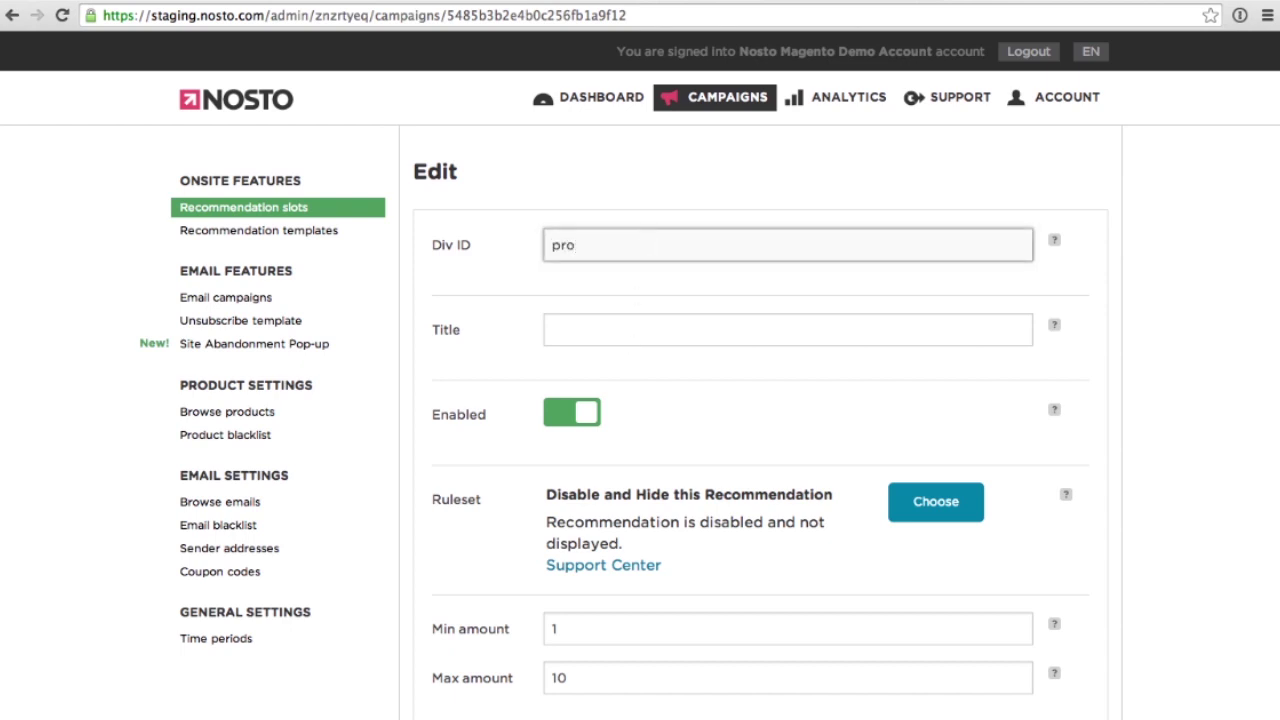
{"action": "type", "text": "ductpage-recommendati"}
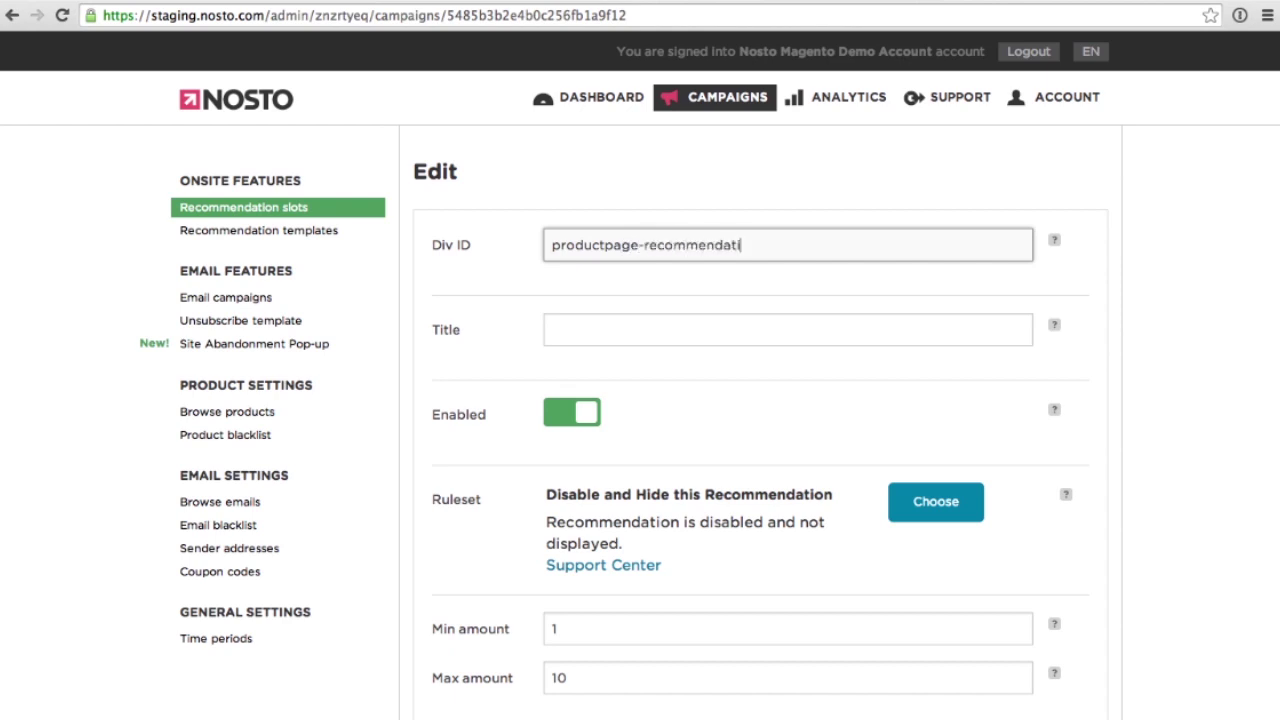
{"action": "type", "text": "on.-3"}
{"action": "left_click", "coordinate": [645, 285]}
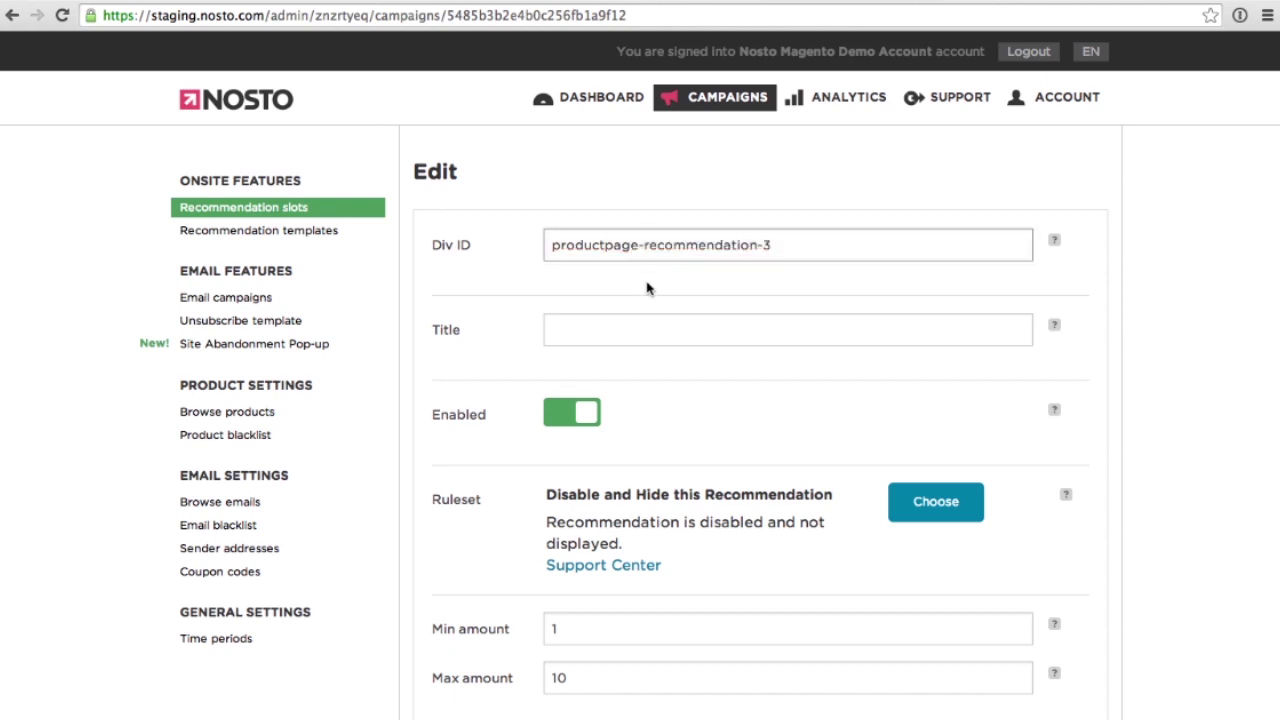
Set the new slot's title to "You might also like"
{"action": "left_click", "coordinate": [682, 329]}
{"action": "type", "text": "You "}
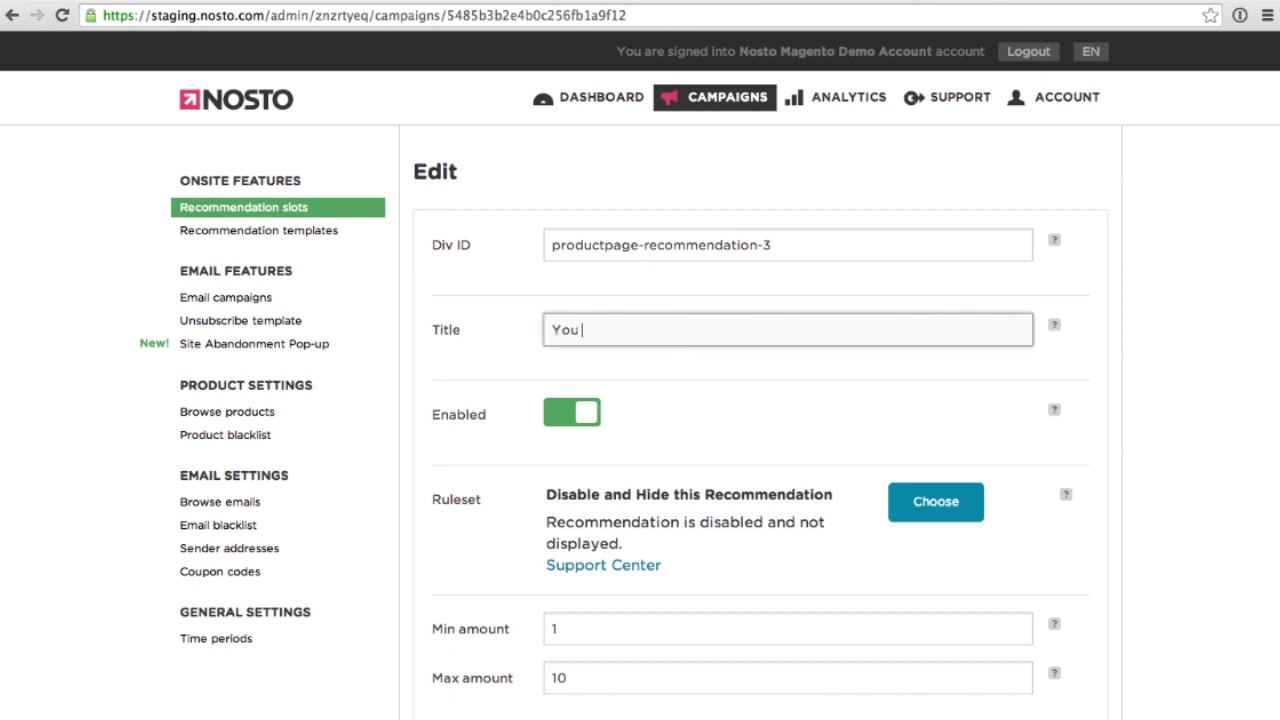
{"action": "type", "text": "might also like"}
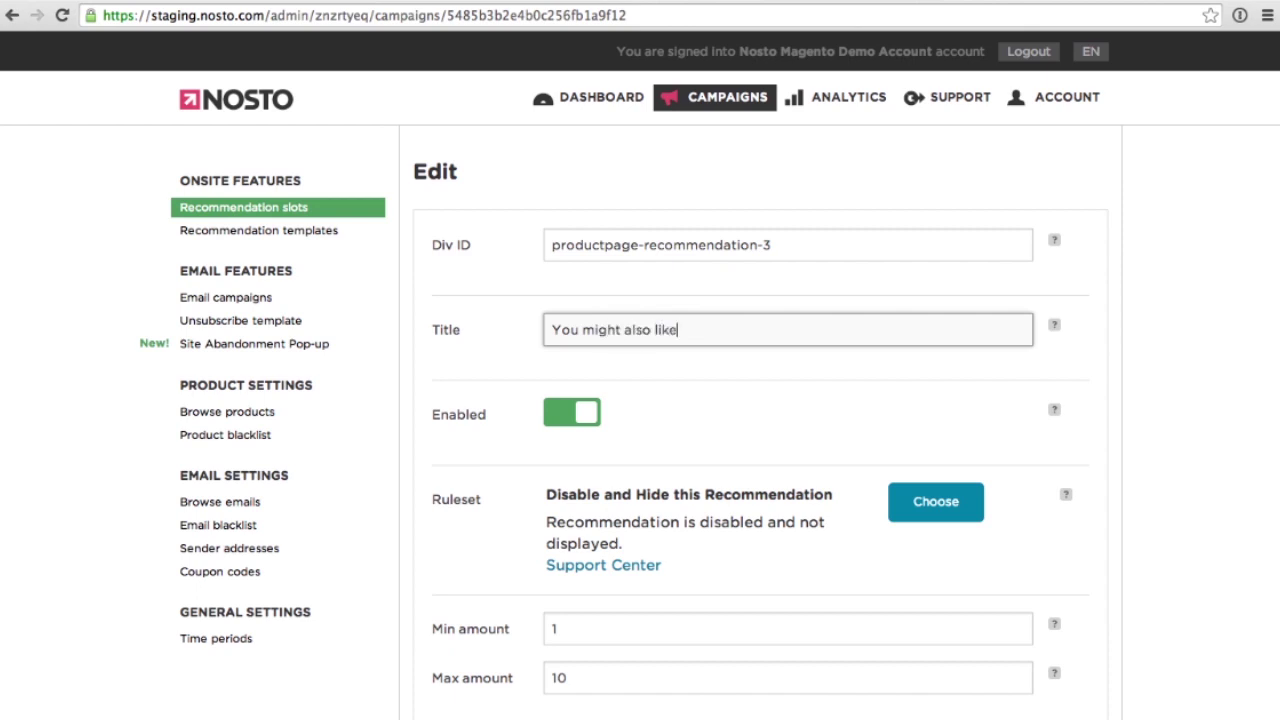
{"action": "left_click", "coordinate": [724, 371]}
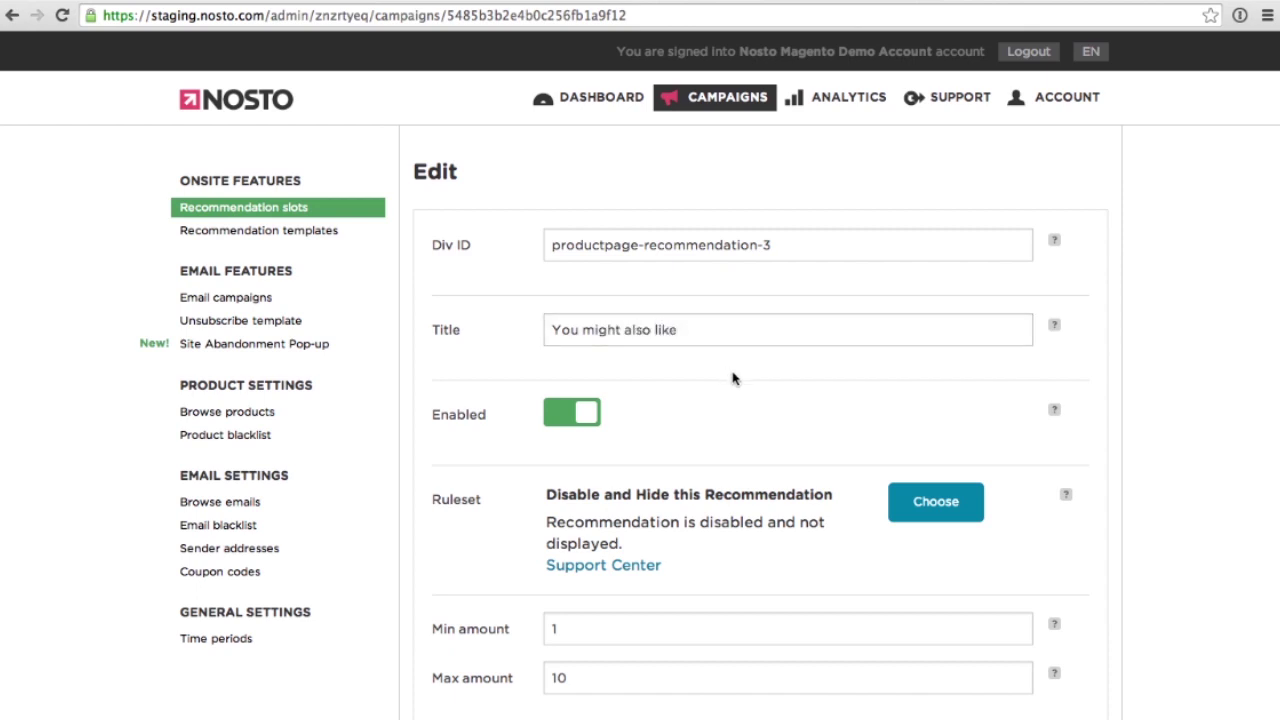
{"action": "scroll", "coordinate": [740, 388], "scroll_direction": "down", "scroll_amount": 1}
{"action": "left_click", "coordinate": [566, 374]}
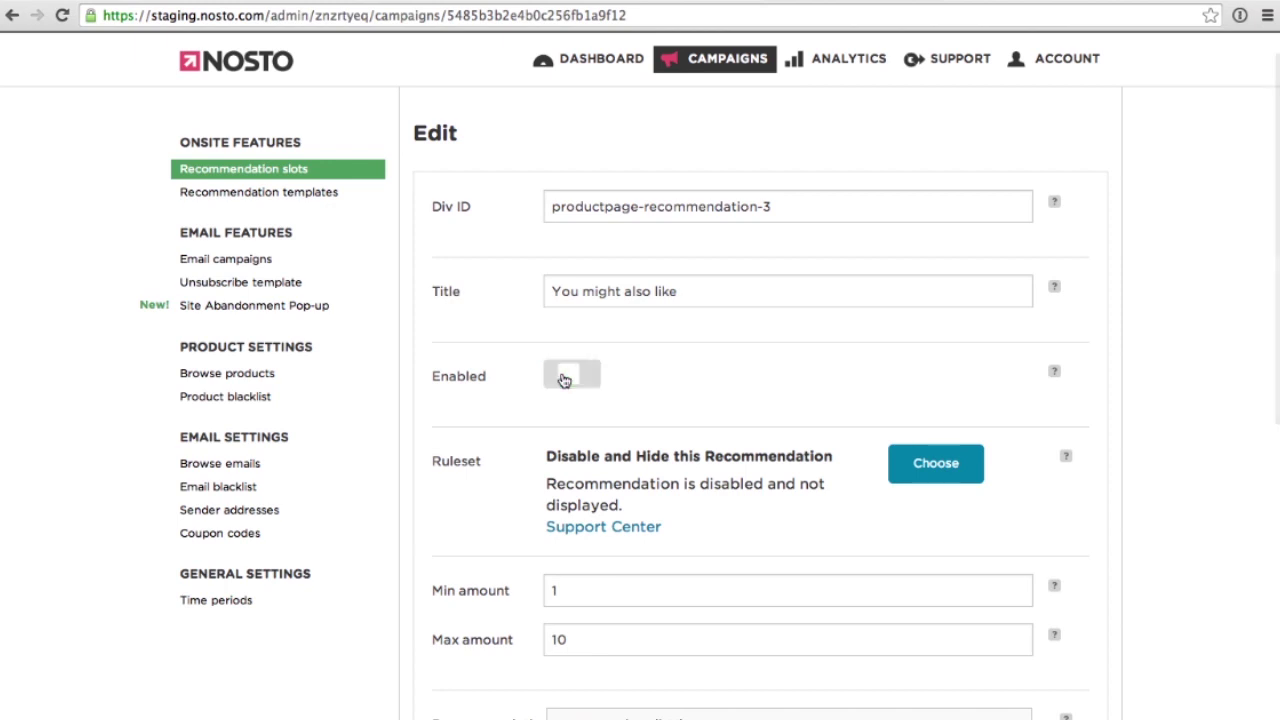
{"action": "left_click", "coordinate": [591, 376]}
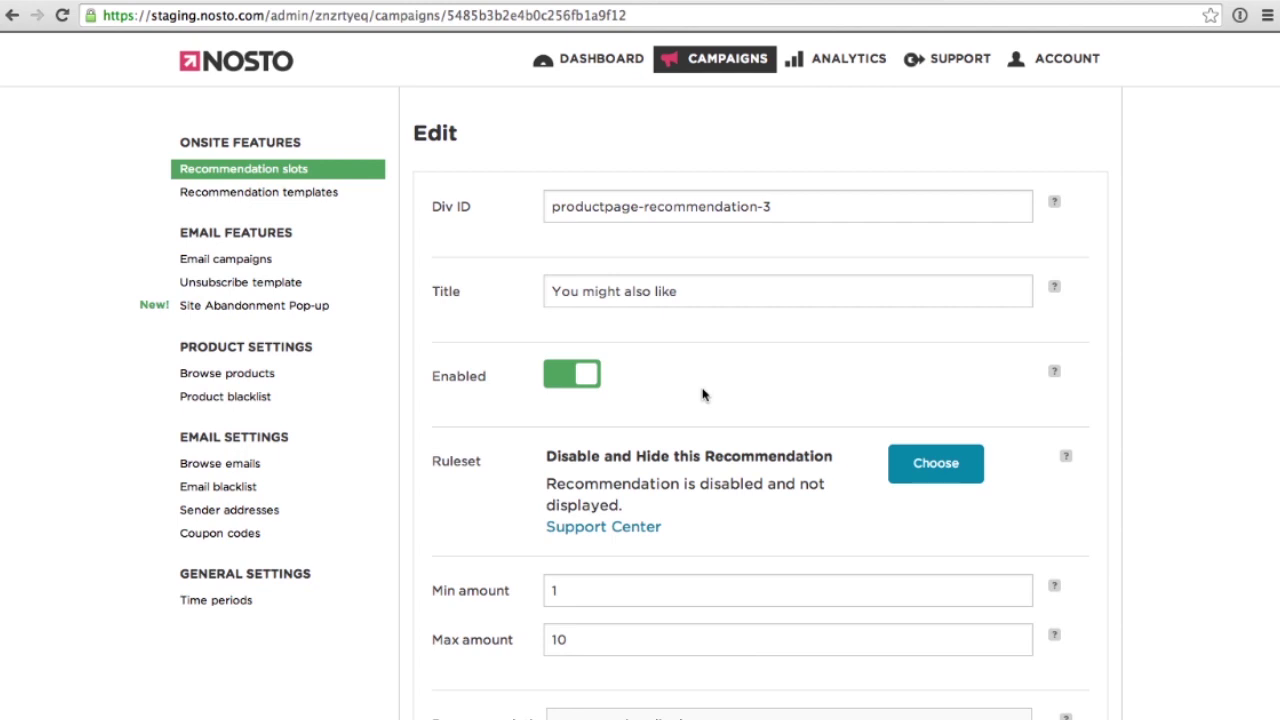
Start choosing the new slot's ruleset, set Product Page as its target page, and continue to the type selection
{"action": "left_click_drag", "start_coordinate": [840, 458], "coordinate": [530, 457]}
{"action": "left_click", "coordinate": [549, 456]}
{"action": "double_click", "coordinate": [557, 456]}
{"action": "left_click", "coordinate": [767, 456]}
{"action": "left_click", "coordinate": [922, 474]}
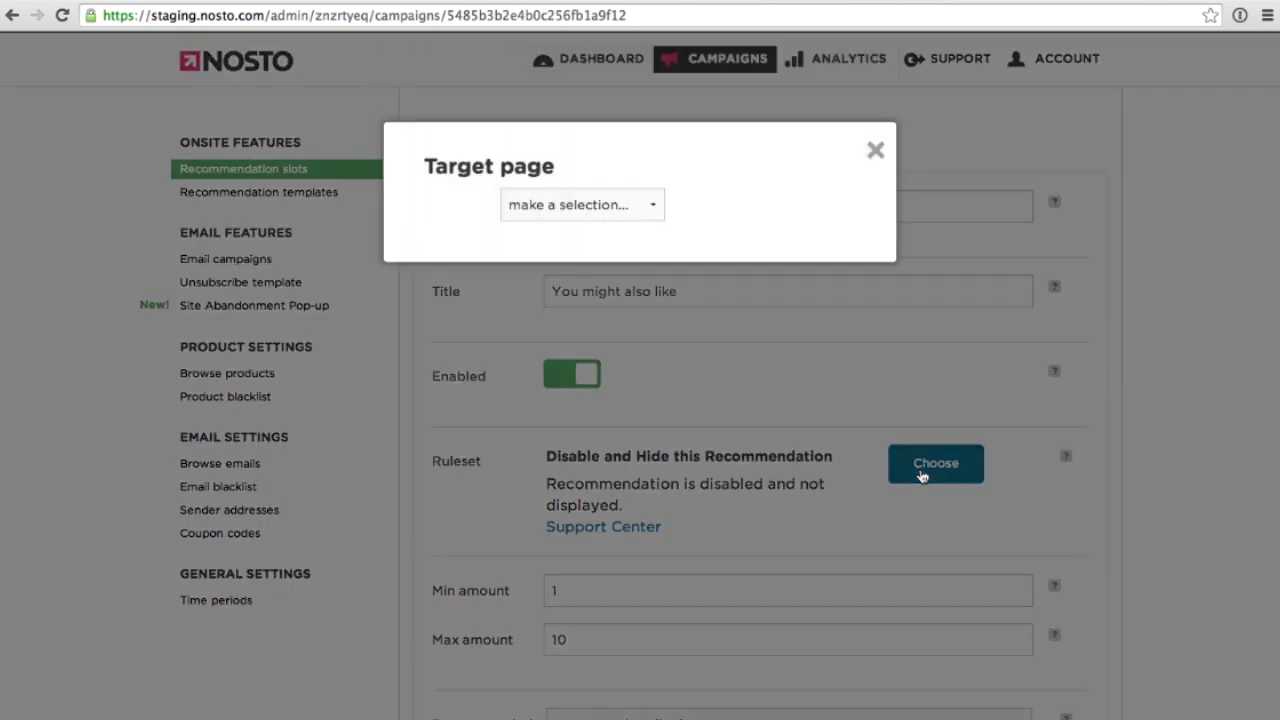
{"action": "left_click", "coordinate": [651, 207]}
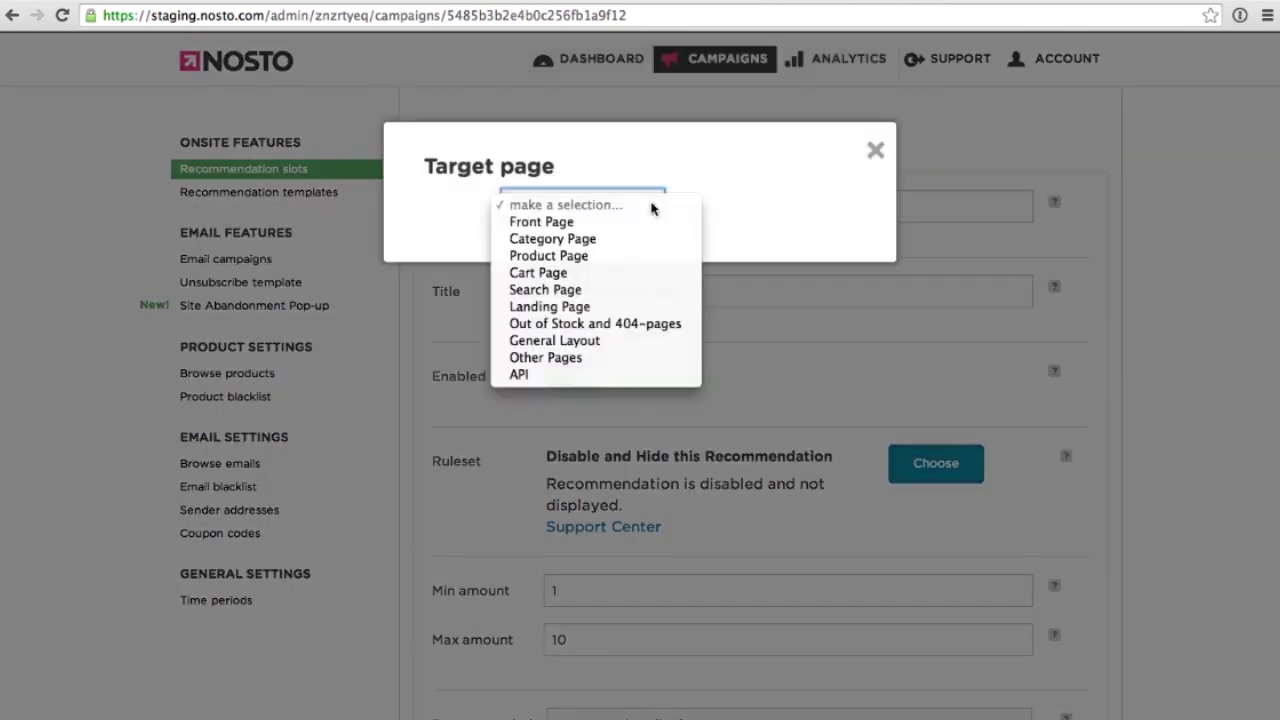
{"action": "left_click", "coordinate": [646, 255]}
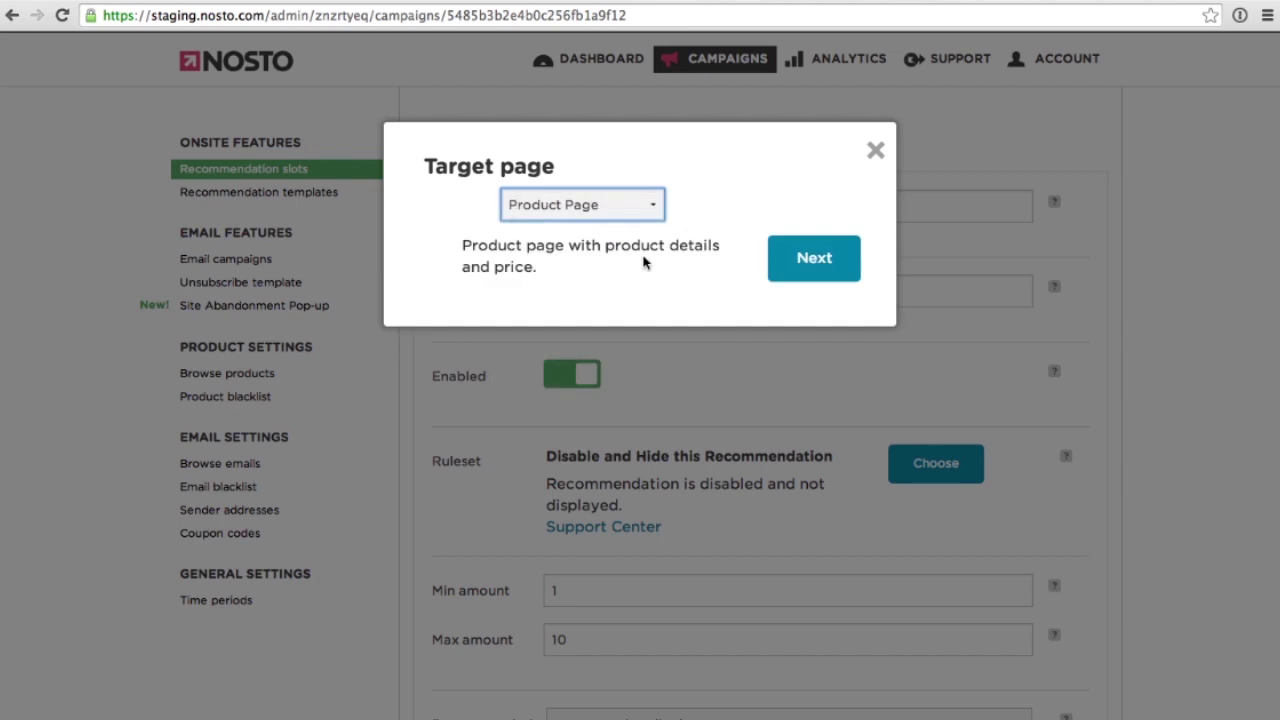
{"action": "left_click", "coordinate": [806, 261]}
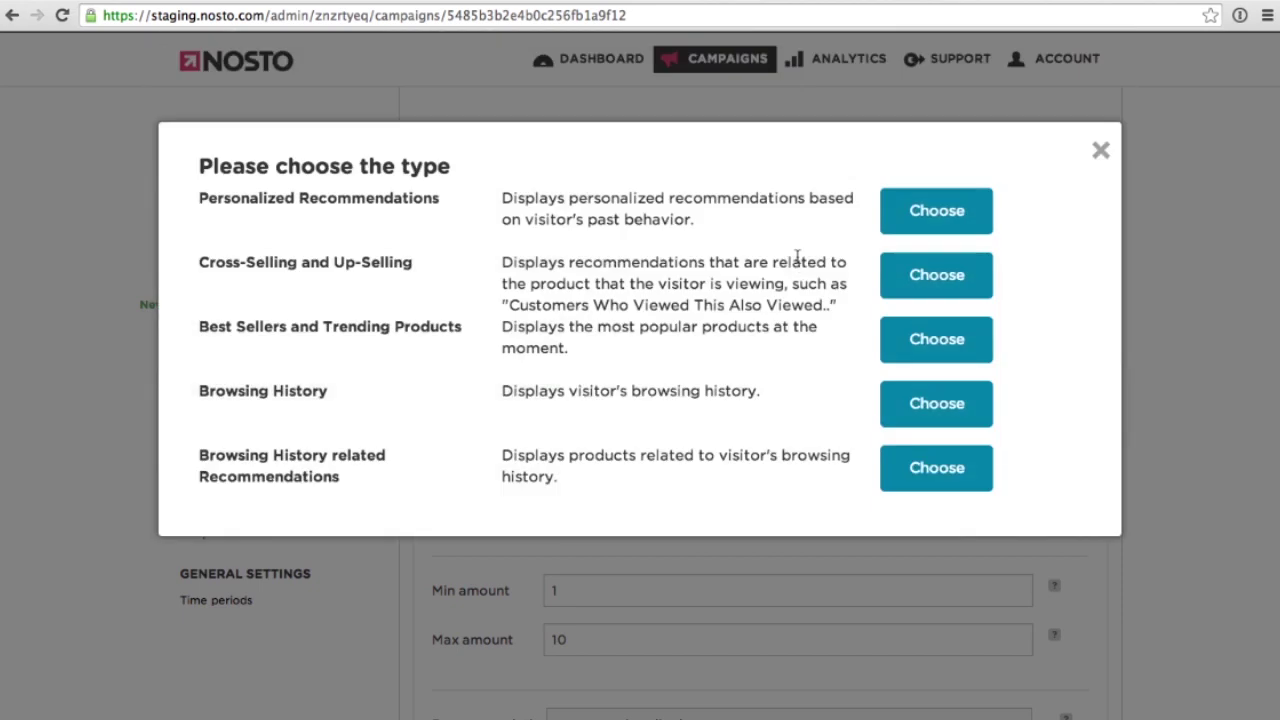
Choose Cross-Selling and Up-Selling as the new slot's recommendation type
{"action": "left_click_drag", "start_coordinate": [412, 262], "coordinate": [228, 262]}
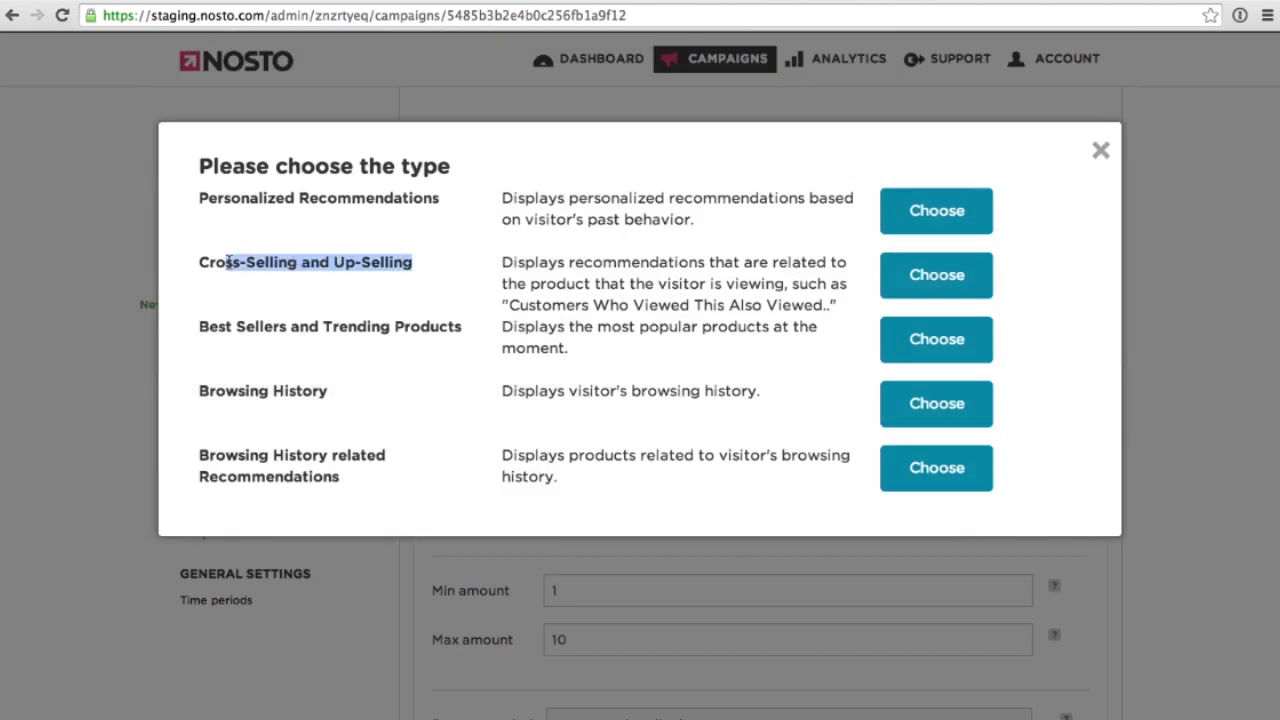
{"action": "left_click", "coordinate": [782, 288]}
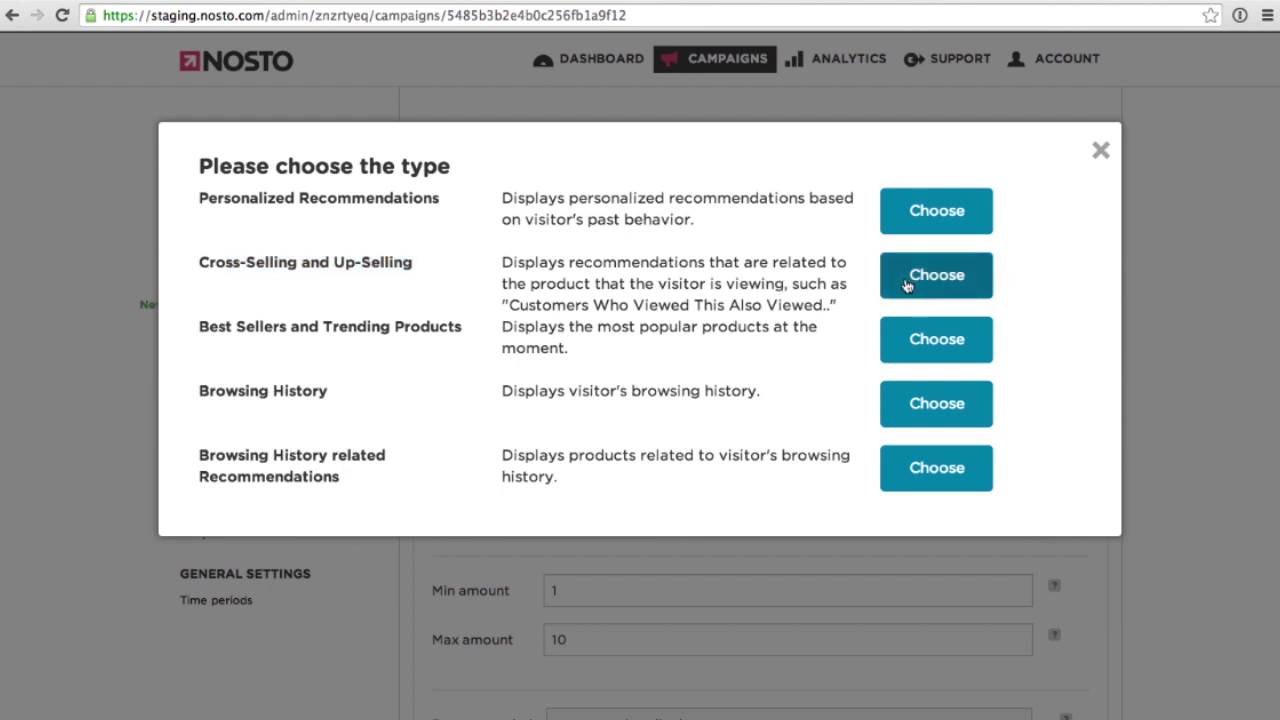
{"action": "left_click", "coordinate": [906, 290]}
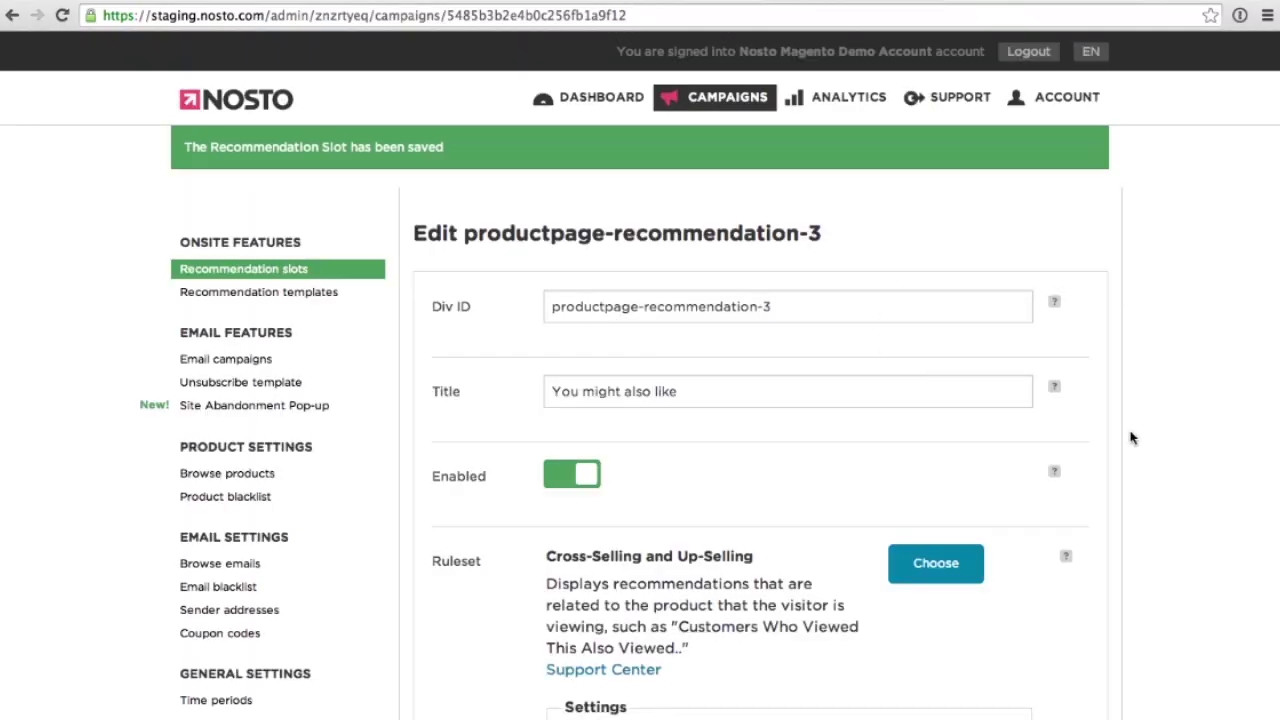
Set the ruleset's Relation Type to "Viewed together (smart)"
{"action": "scroll", "coordinate": [1173, 493], "scroll_direction": "down", "scroll_amount": 5}
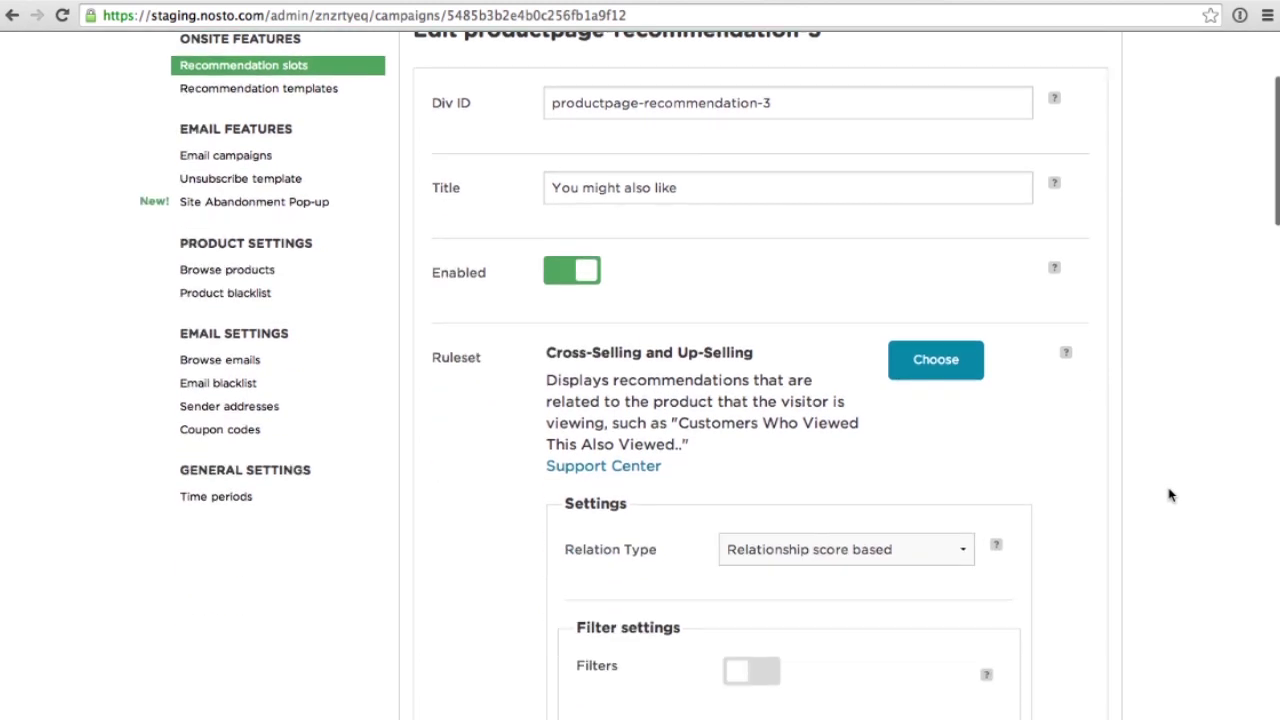
{"action": "scroll", "coordinate": [1173, 493], "scroll_direction": "down", "scroll_amount": 2}
{"action": "left_click", "coordinate": [958, 452]}
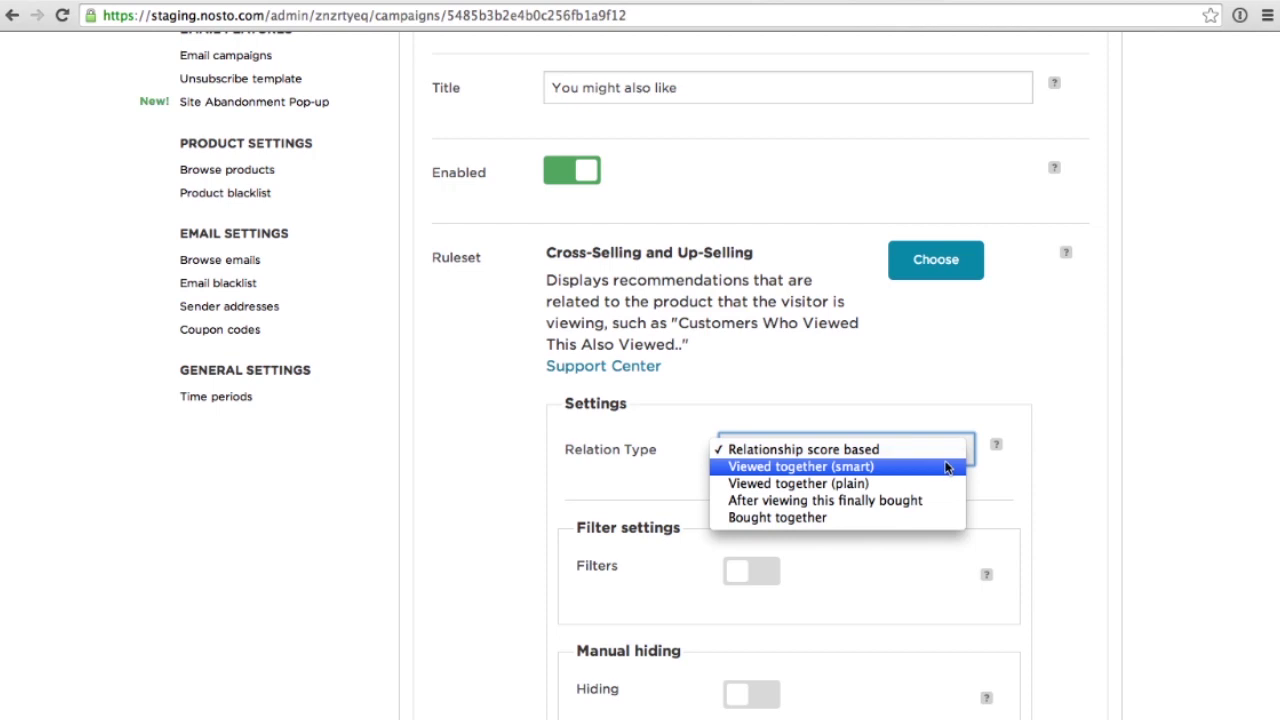
{"action": "left_click", "coordinate": [948, 467]}
Enable filters for the ruleset and set limited results to "Show only filtered results"
{"action": "scroll", "coordinate": [1113, 491], "scroll_direction": "down", "scroll_amount": 1}
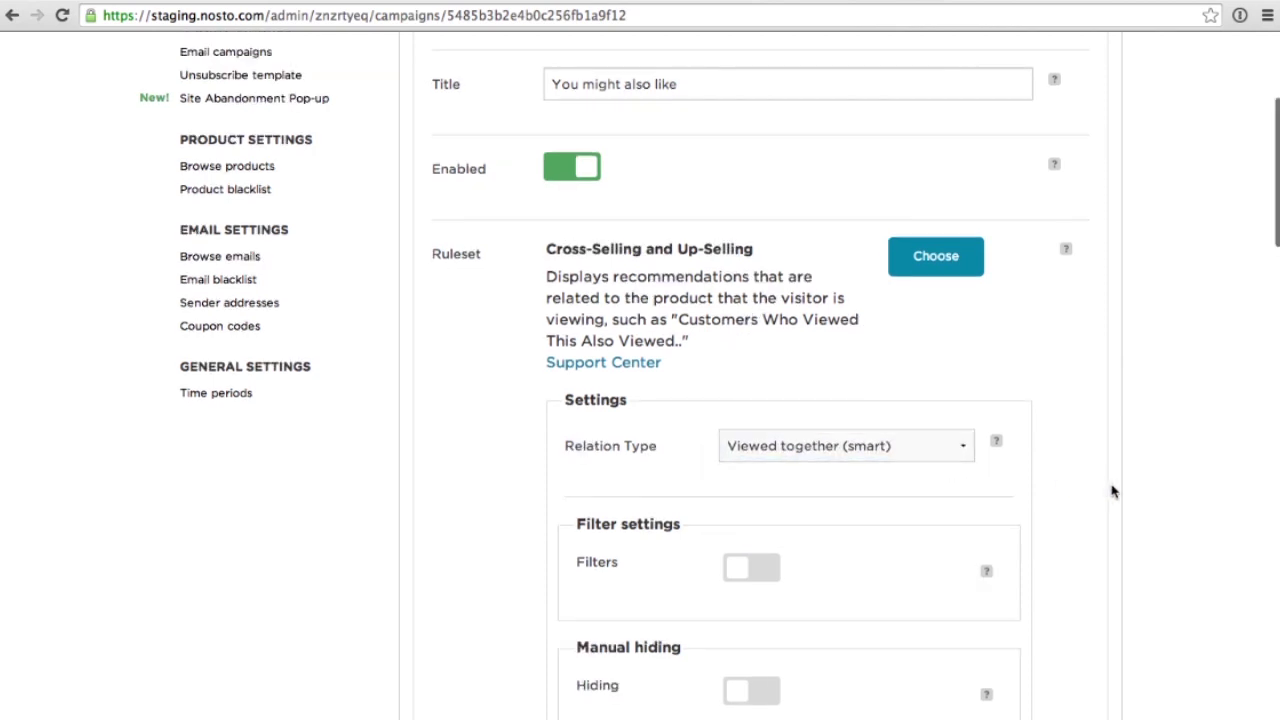
{"action": "scroll", "coordinate": [1113, 491], "scroll_direction": "down", "scroll_amount": 5}
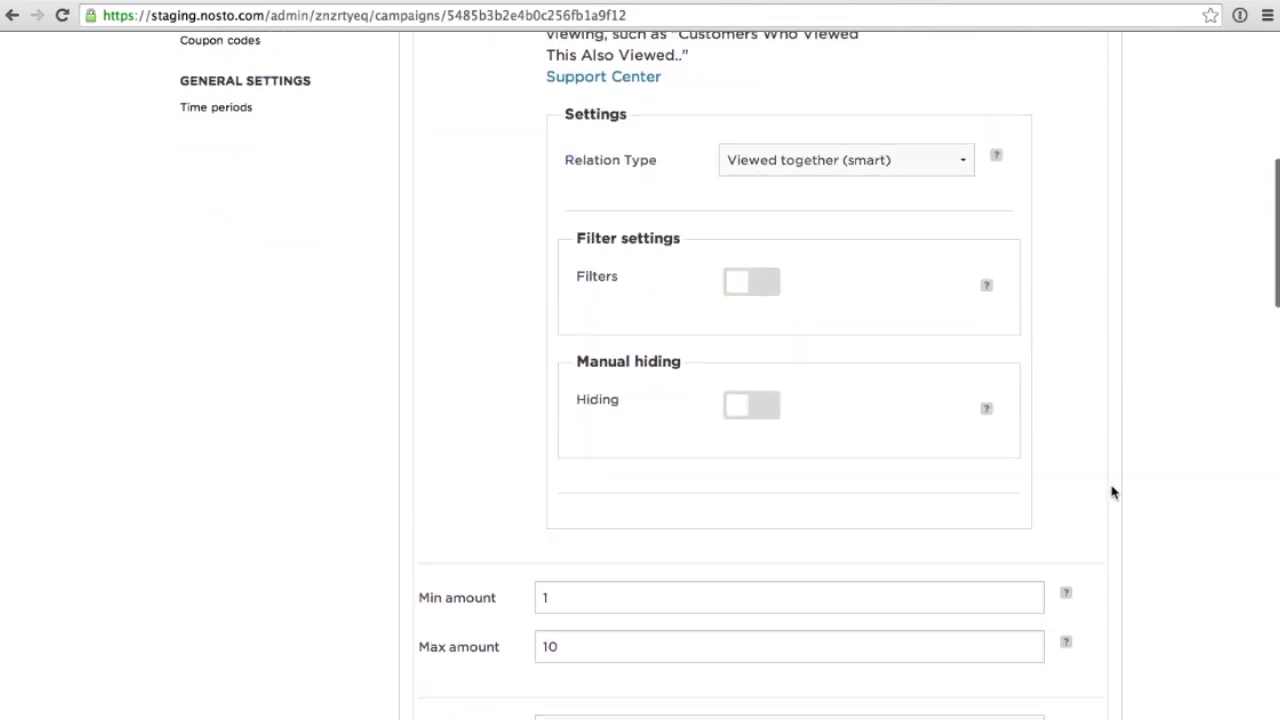
{"action": "scroll", "coordinate": [1113, 491], "scroll_direction": "up", "scroll_amount": 1}
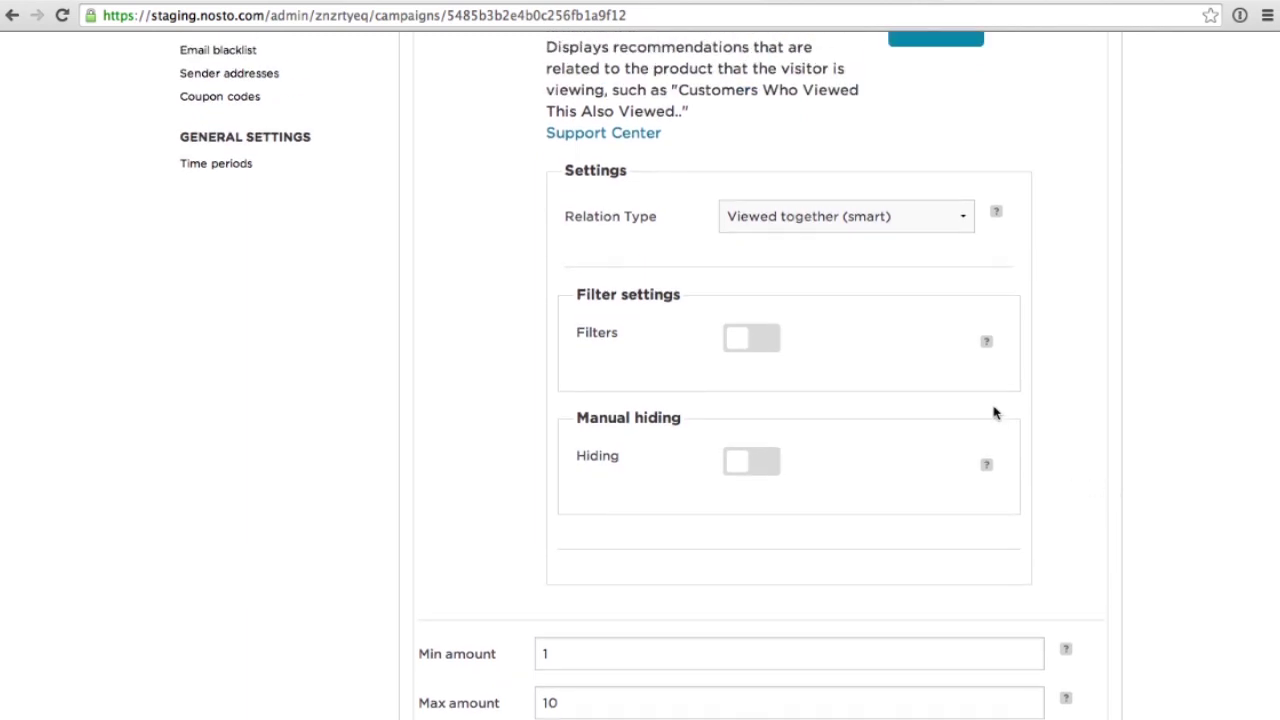
{"action": "left_click", "coordinate": [767, 343]}
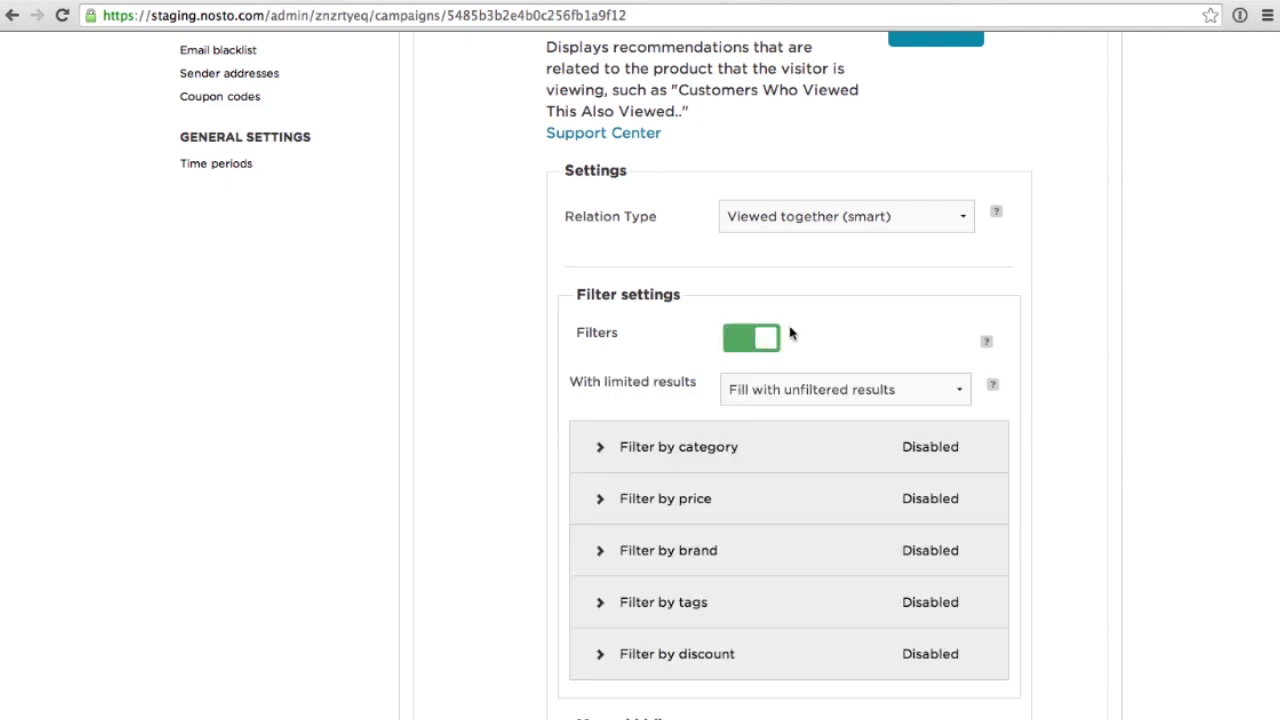
{"action": "left_click", "coordinate": [907, 393]}
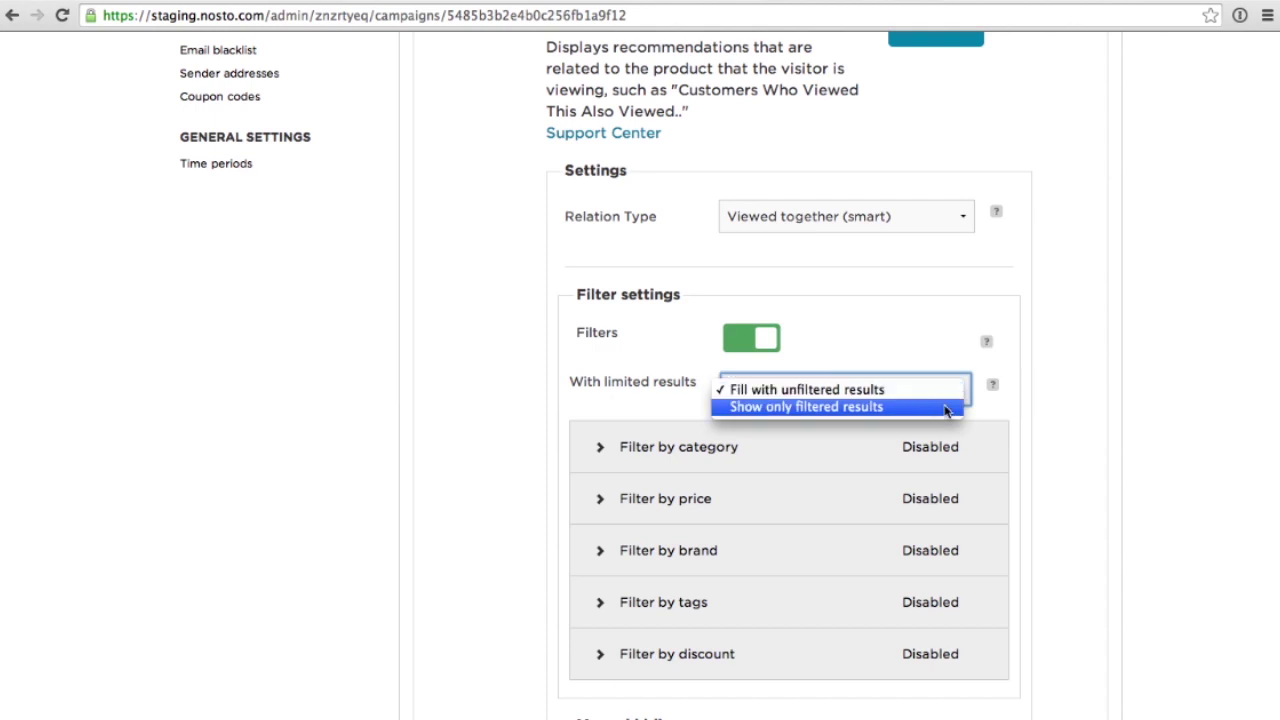
{"action": "left_click", "coordinate": [945, 408]}
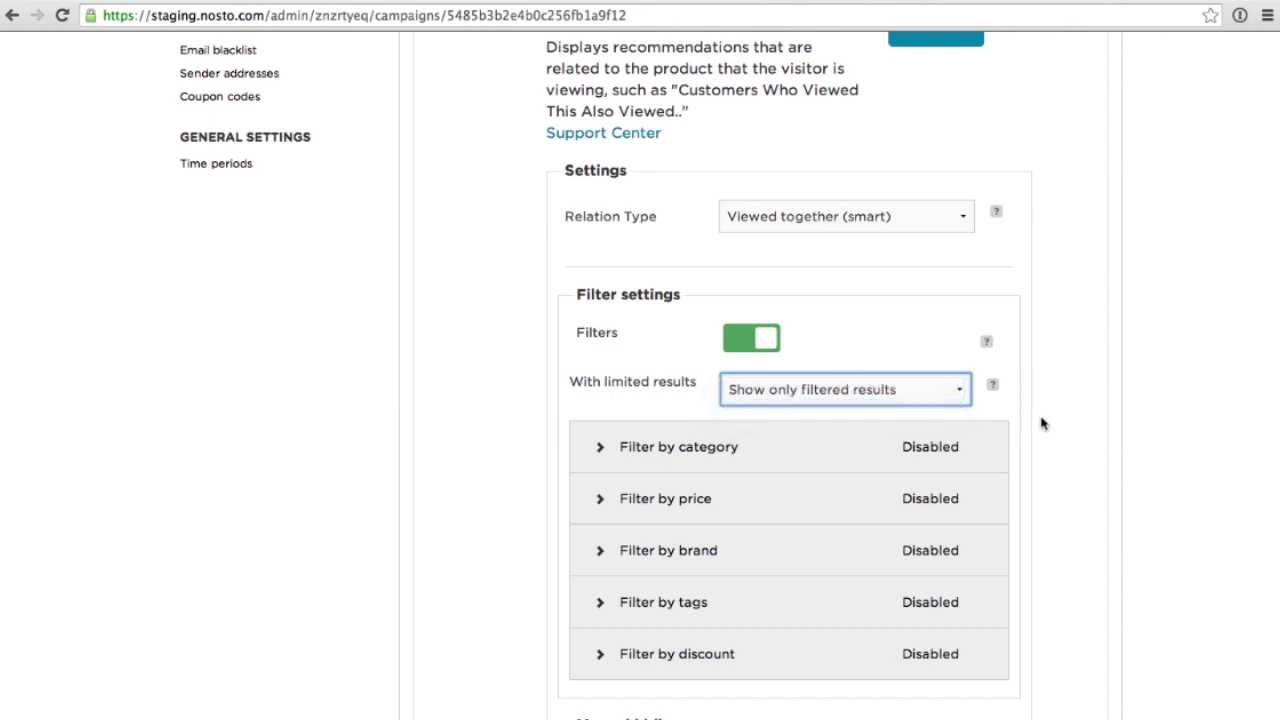
Enable the category filter for categories of the viewed product, with sub-categories included
{"action": "scroll", "coordinate": [1106, 474], "scroll_direction": "down", "scroll_amount": 1}
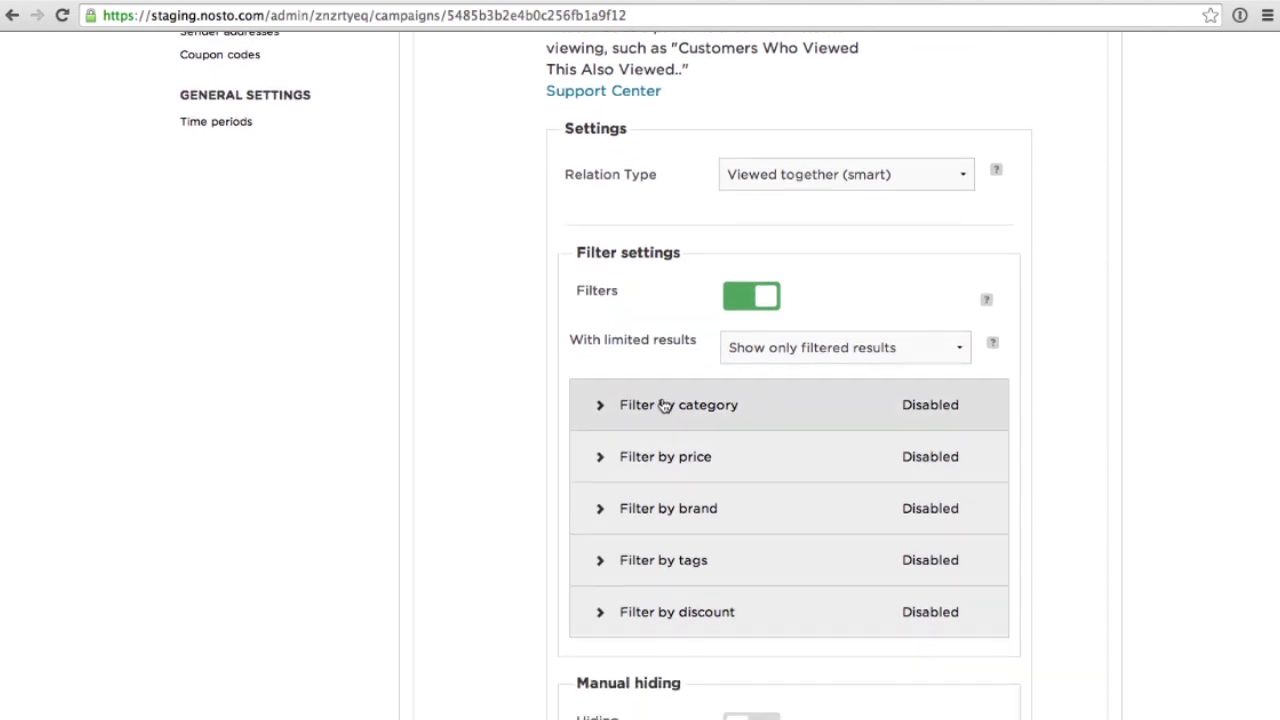
{"action": "left_click", "coordinate": [664, 405]}
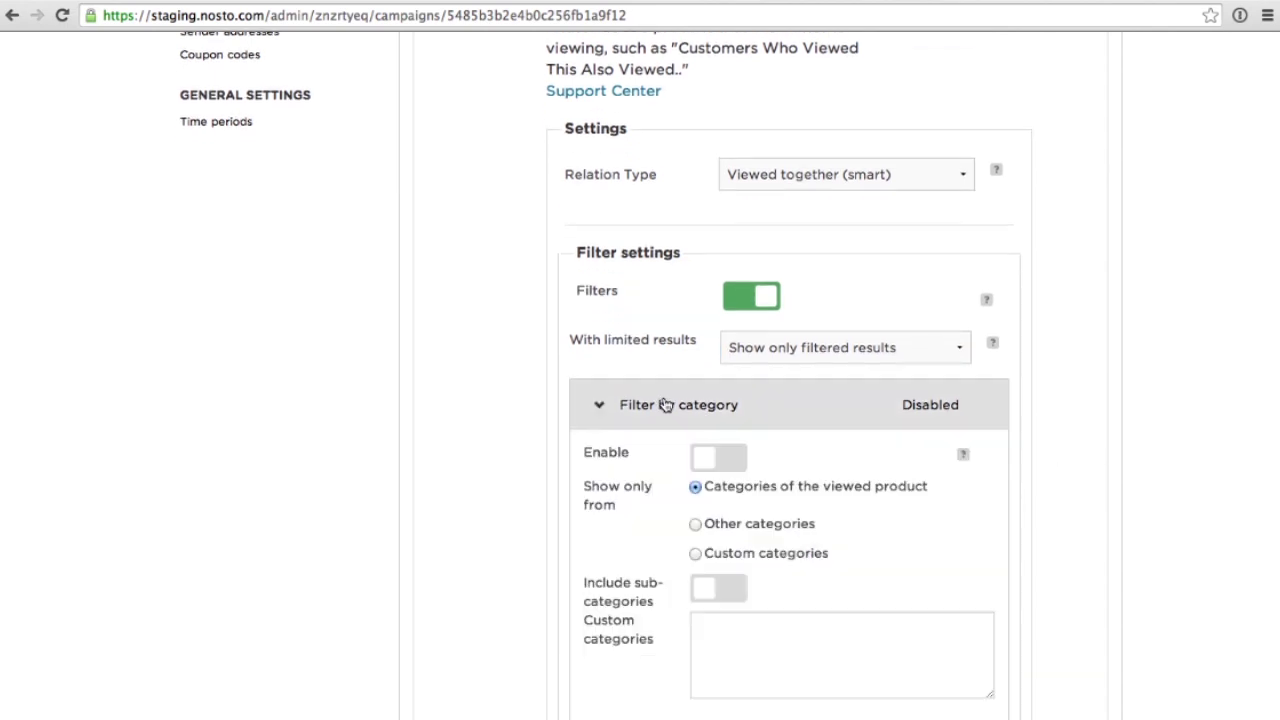
{"action": "left_click", "coordinate": [734, 458]}
{"action": "left_click_drag", "start_coordinate": [912, 493], "coordinate": [787, 492]}
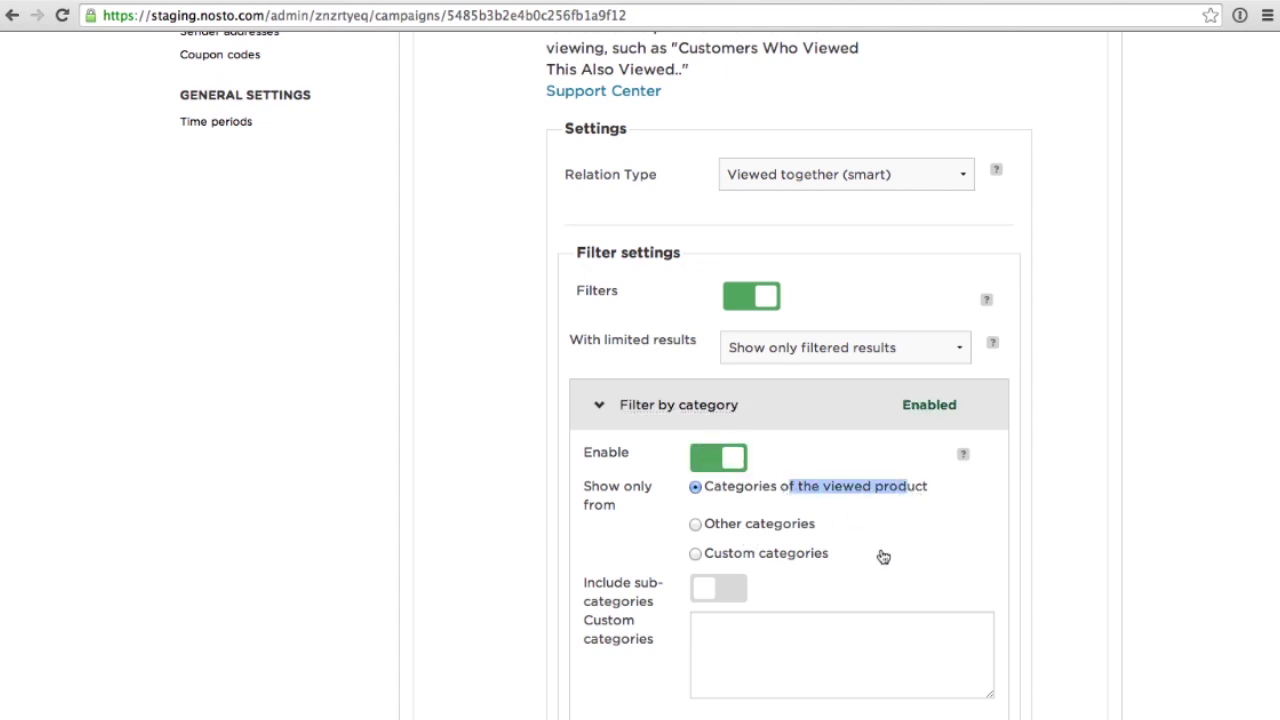
{"action": "left_click", "coordinate": [860, 553]}
{"action": "left_click", "coordinate": [828, 487]}
{"action": "scroll", "coordinate": [1015, 555], "scroll_direction": "down", "scroll_amount": 2}
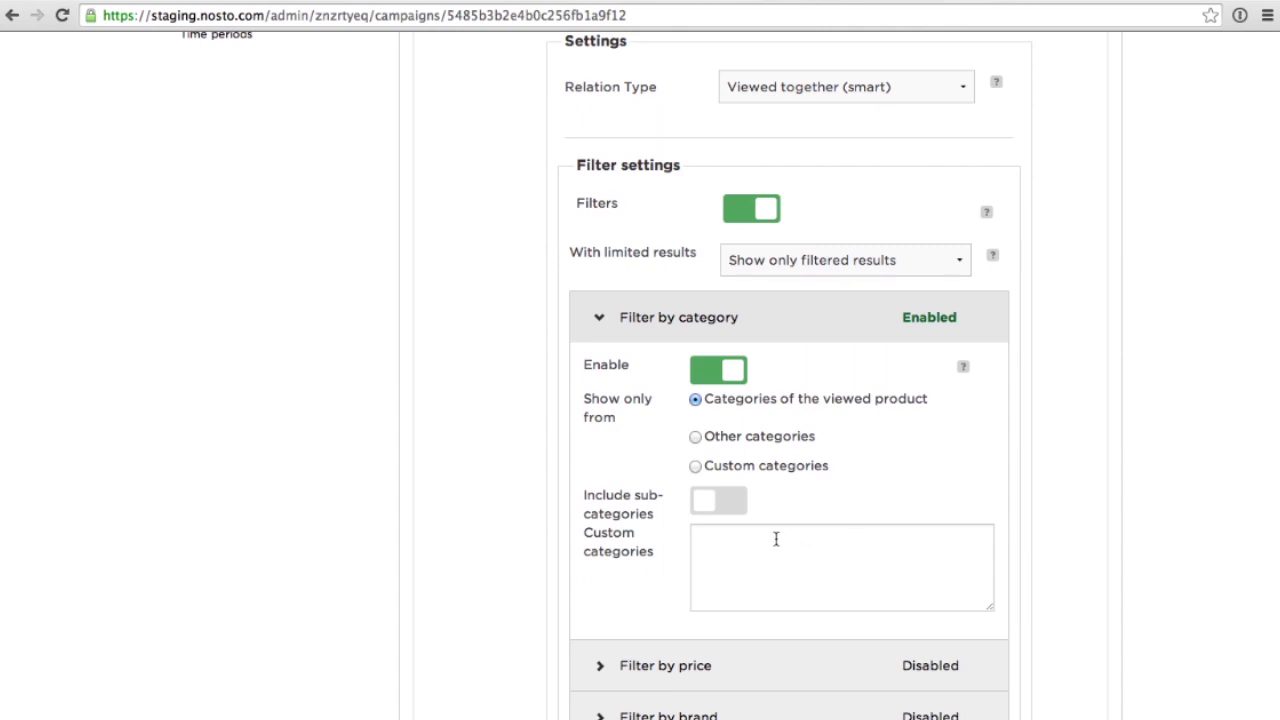
{"action": "left_click", "coordinate": [740, 501]}
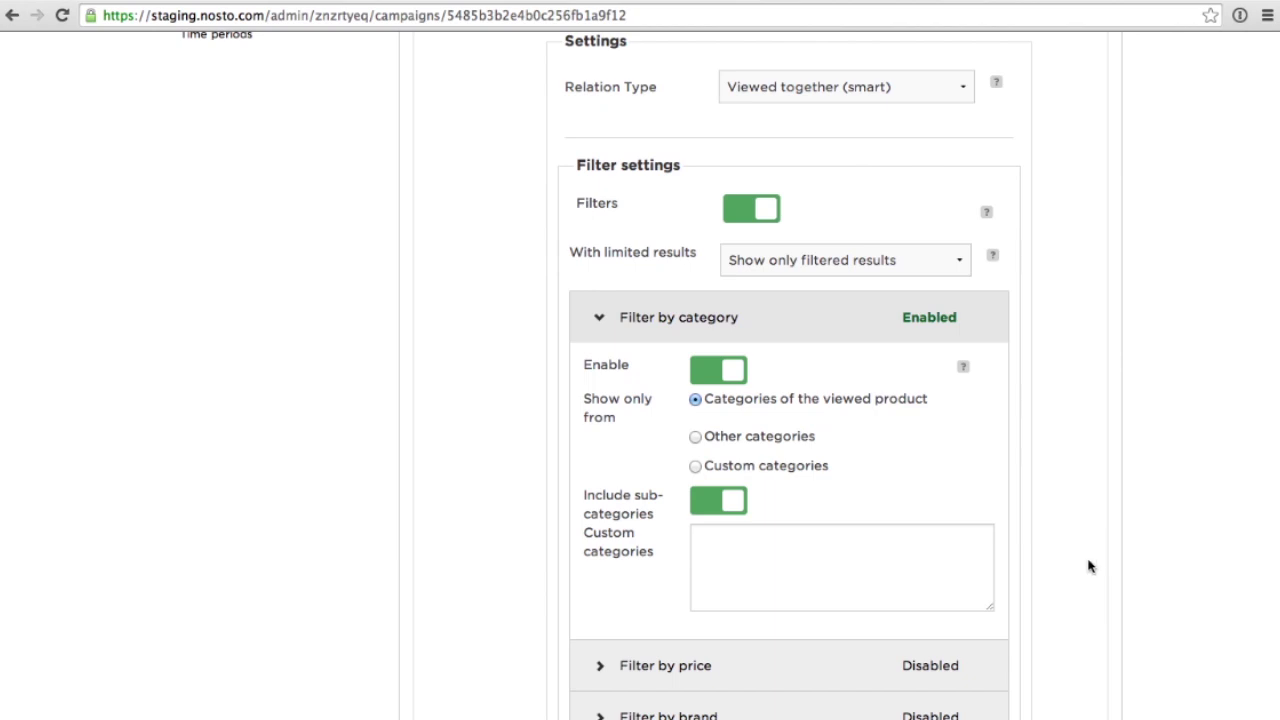
Review the slot's ruleset settings and save the recommendation slot
{"action": "scroll", "coordinate": [1089, 563], "scroll_direction": "down", "scroll_amount": 10}
{"action": "scroll", "coordinate": [1089, 563], "scroll_direction": "up", "scroll_amount": 12}
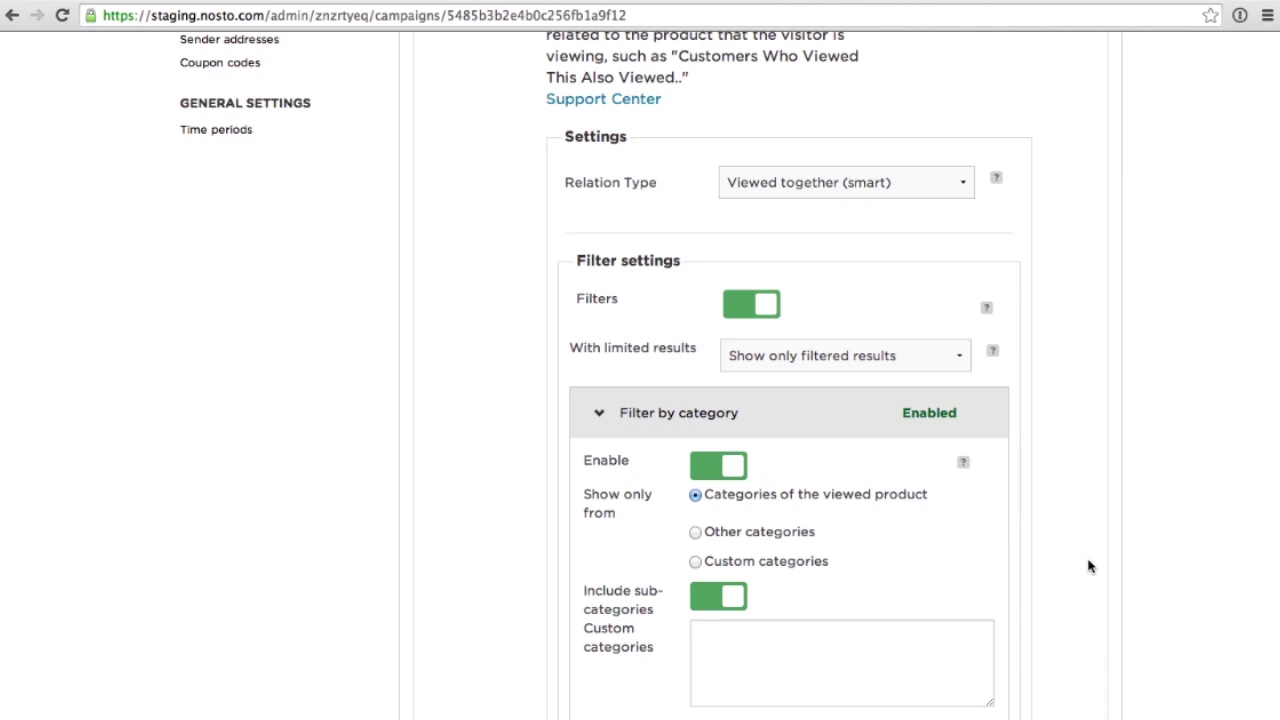
{"action": "scroll", "coordinate": [1089, 566], "scroll_direction": "up", "scroll_amount": 1}
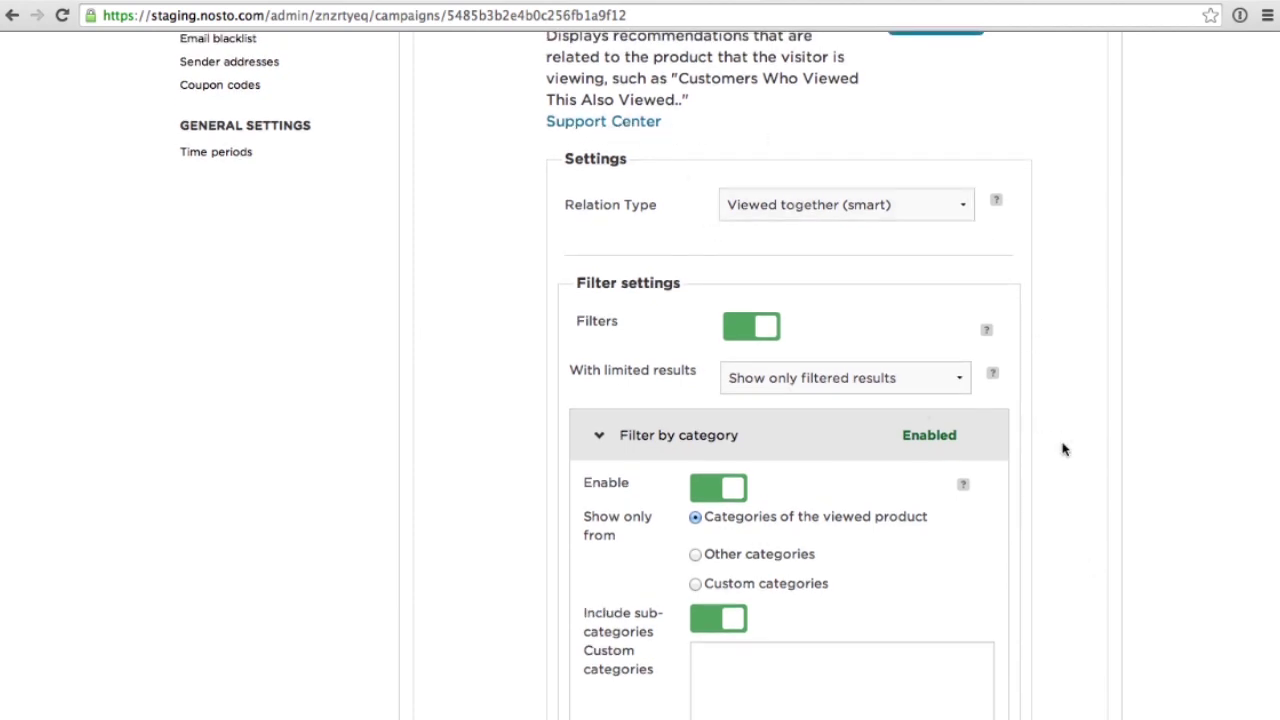
{"action": "scroll", "coordinate": [1063, 449], "scroll_direction": "down", "scroll_amount": 20}
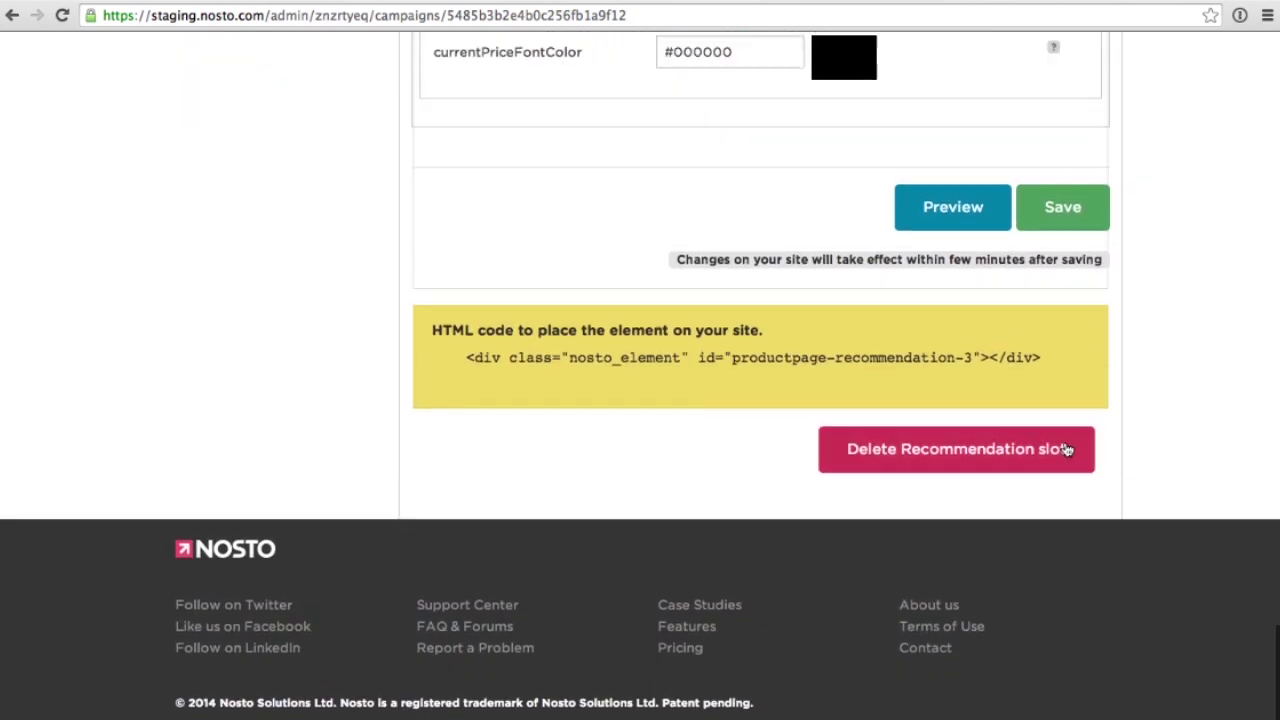
{"action": "scroll", "coordinate": [1080, 449], "scroll_direction": "up", "scroll_amount": 2}
{"action": "left_click", "coordinate": [1080, 344]}
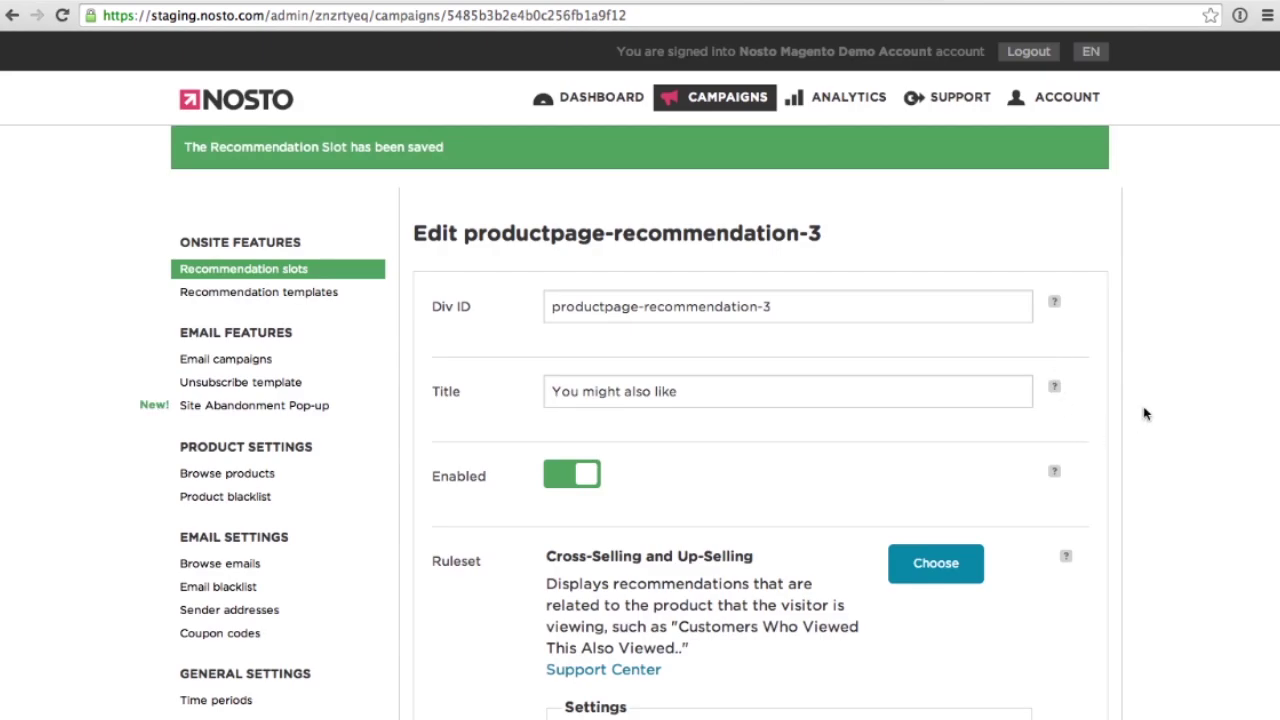
Select the HTML code for placing the productpage-recommendation-3 element on the site
{"action": "scroll", "coordinate": [1143, 416], "scroll_direction": "down", "scroll_amount": 15}
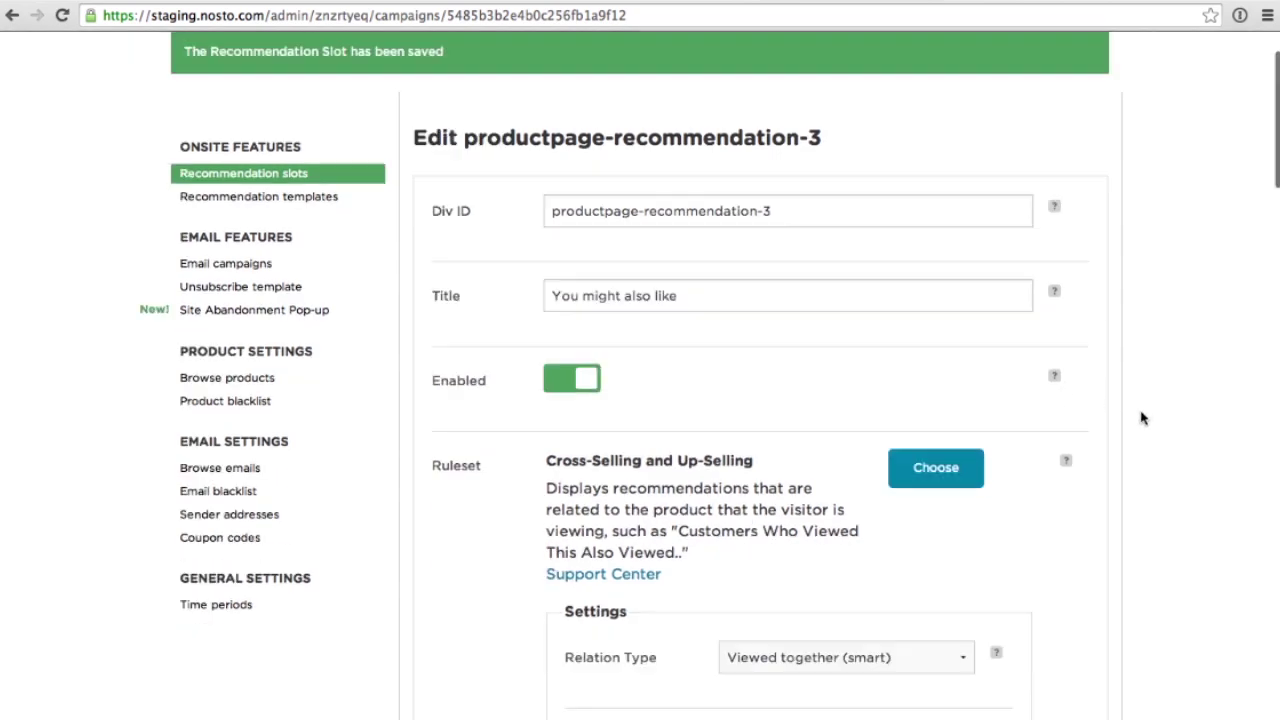
{"action": "scroll", "coordinate": [1143, 418], "scroll_direction": "down", "scroll_amount": 3}
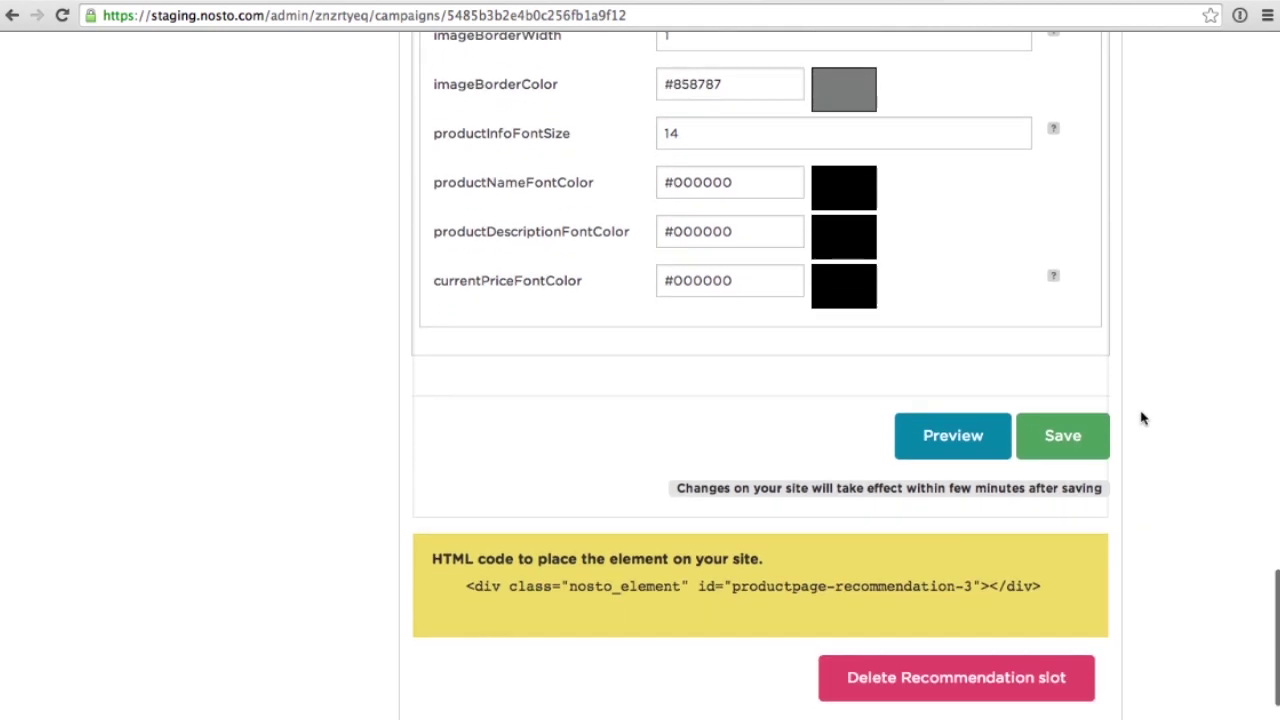
{"action": "left_click_drag", "start_coordinate": [1043, 586], "coordinate": [468, 586]}
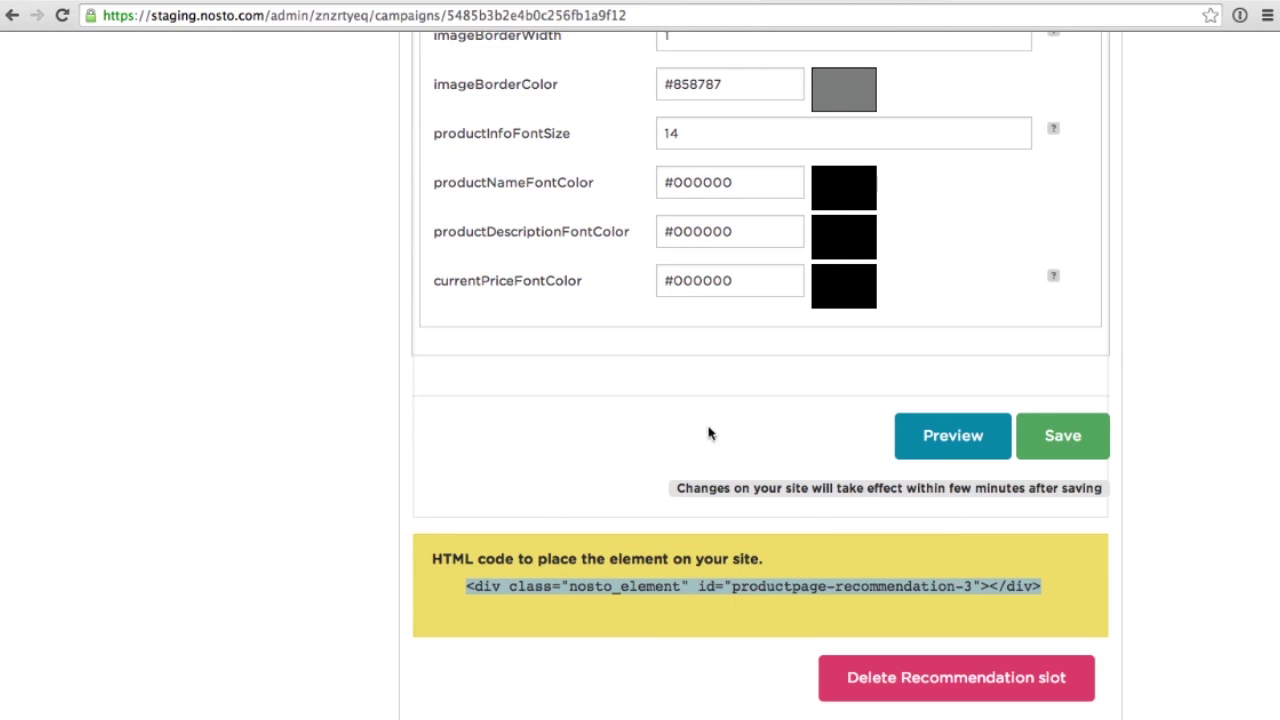
Return to the dashboard, start editing recommendations and open the list of recommendation templates
{"action": "scroll", "coordinate": [707, 433], "scroll_direction": "up", "scroll_amount": 15}
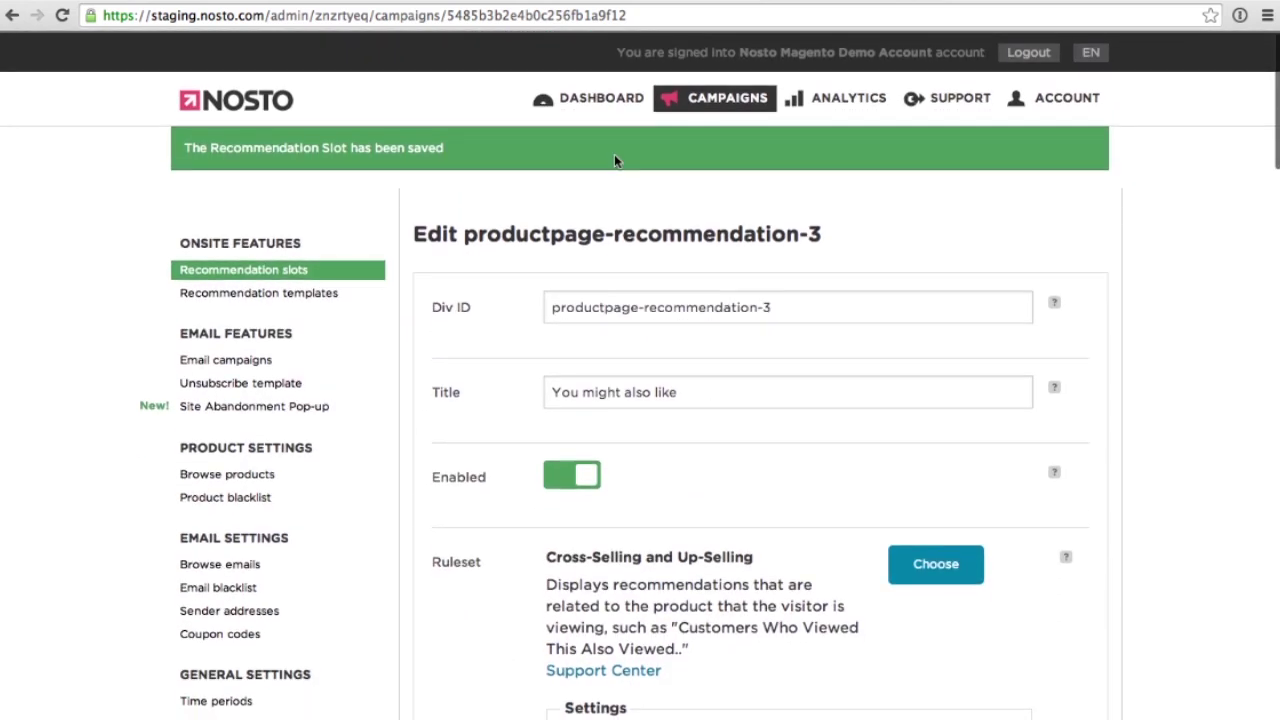
{"action": "left_click", "coordinate": [565, 104]}
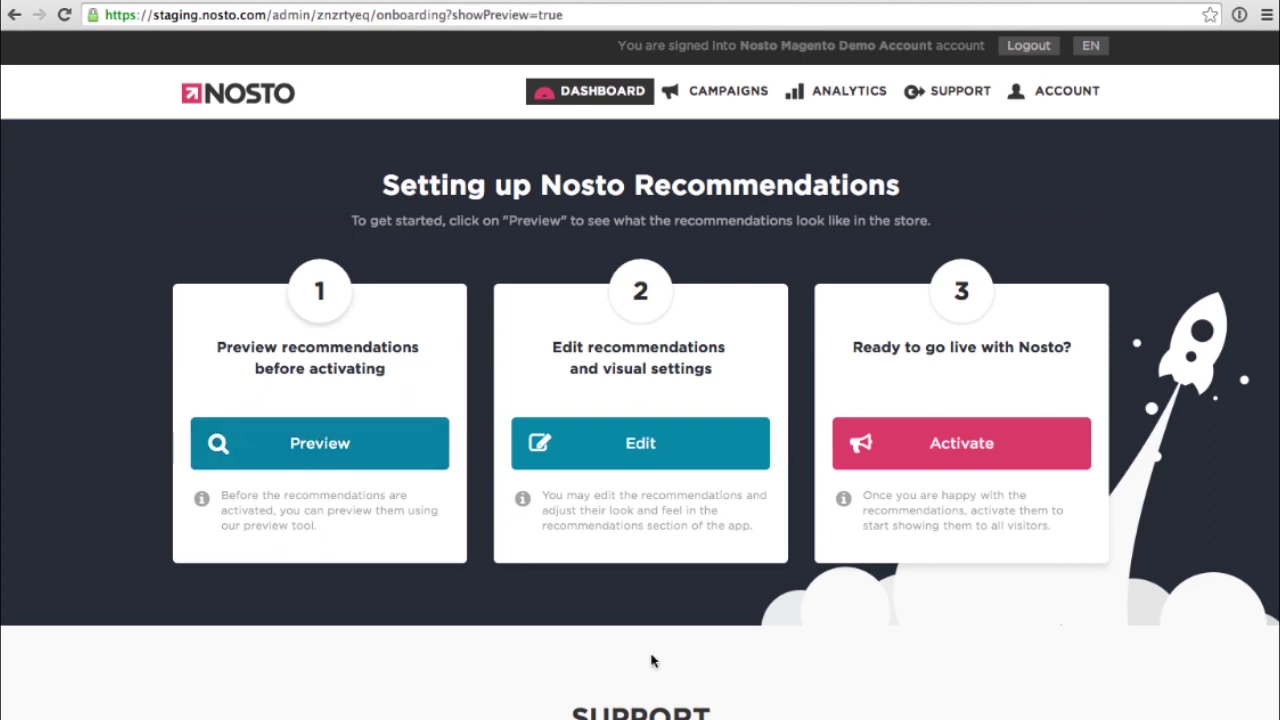
{"action": "left_click", "coordinate": [653, 455]}
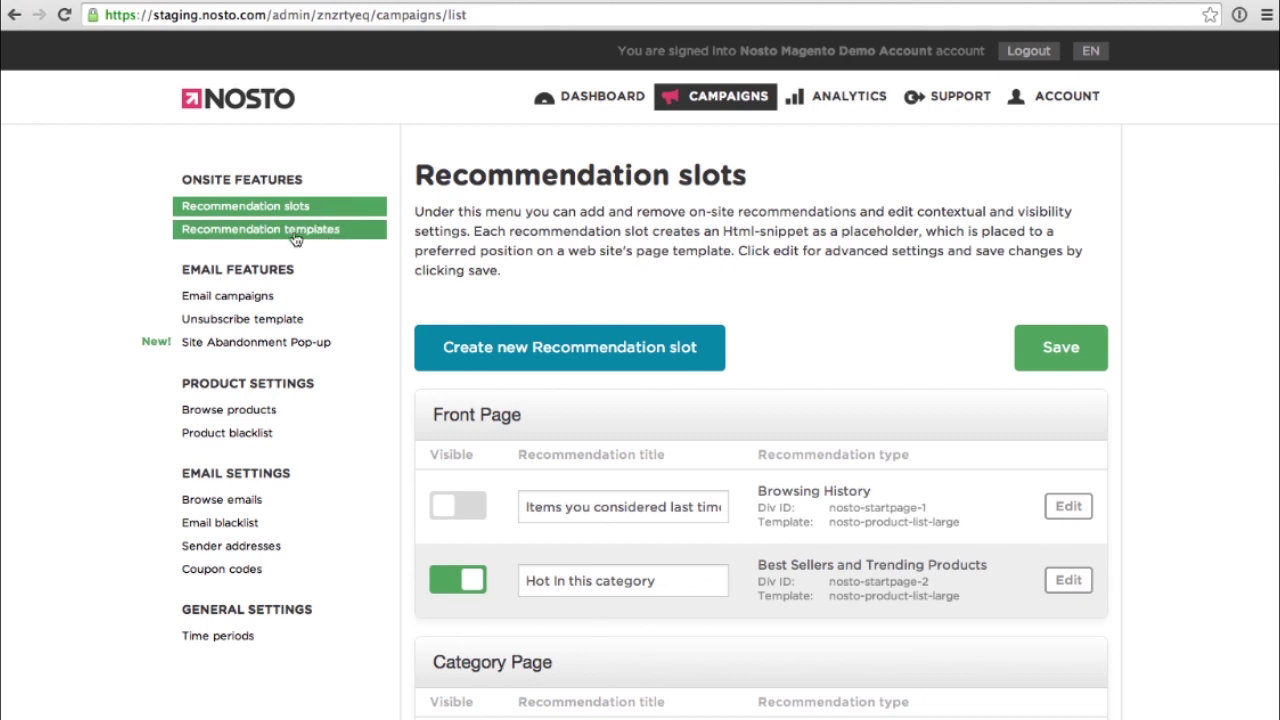
{"action": "left_click", "coordinate": [296, 235]}
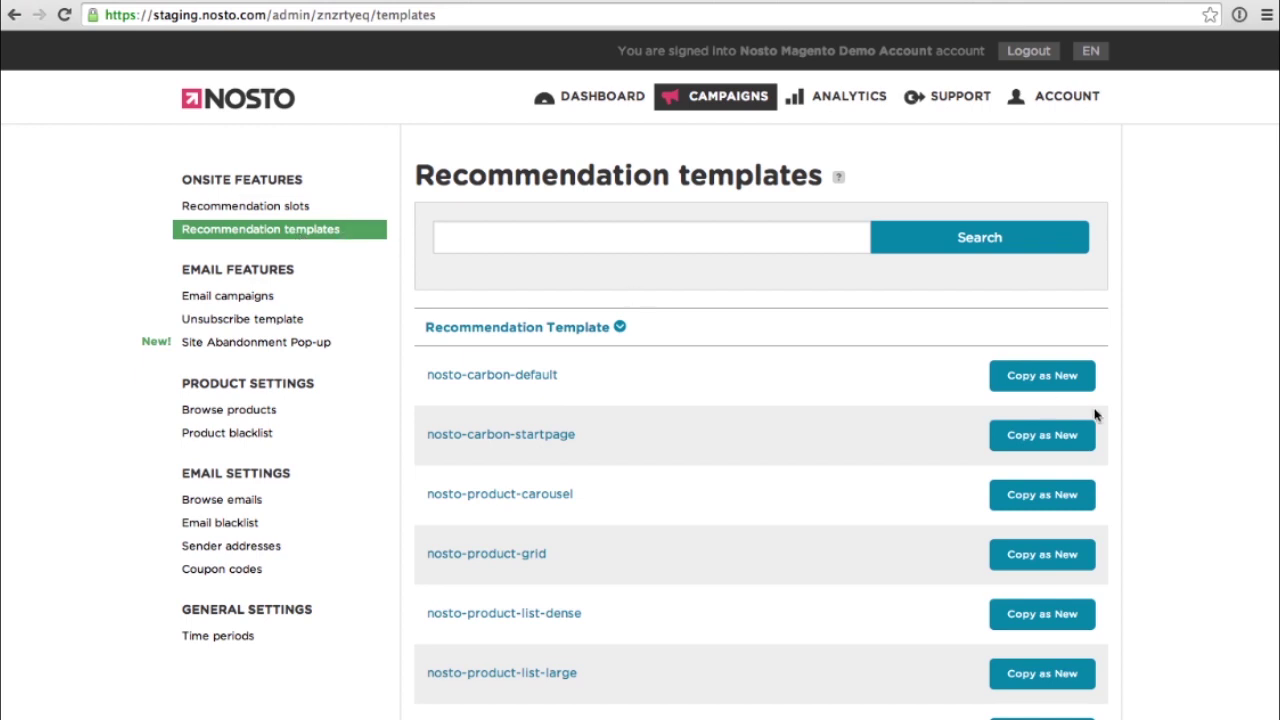
Open the nosto-product-list-dense recommendation template for editing
{"action": "scroll", "coordinate": [1160, 463], "scroll_direction": "down", "scroll_amount": 3}
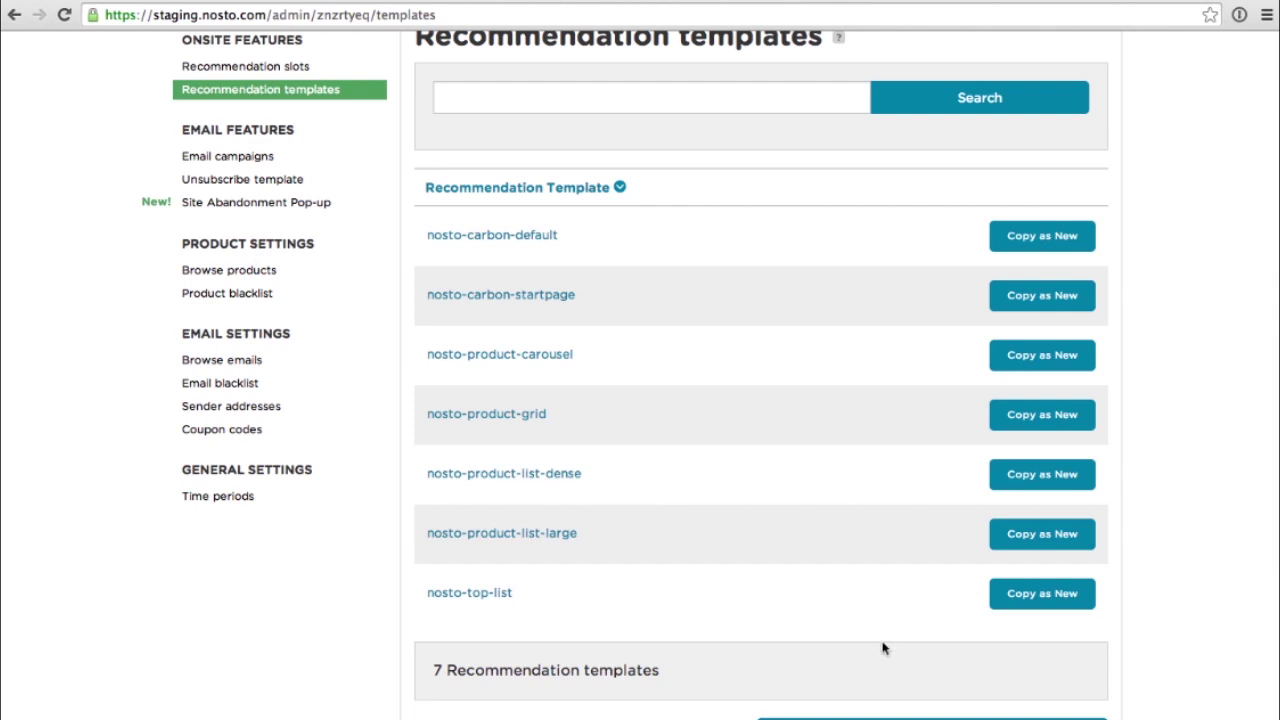
{"action": "right_click", "coordinate": [556, 481]}
{"action": "left_click", "coordinate": [503, 481]}
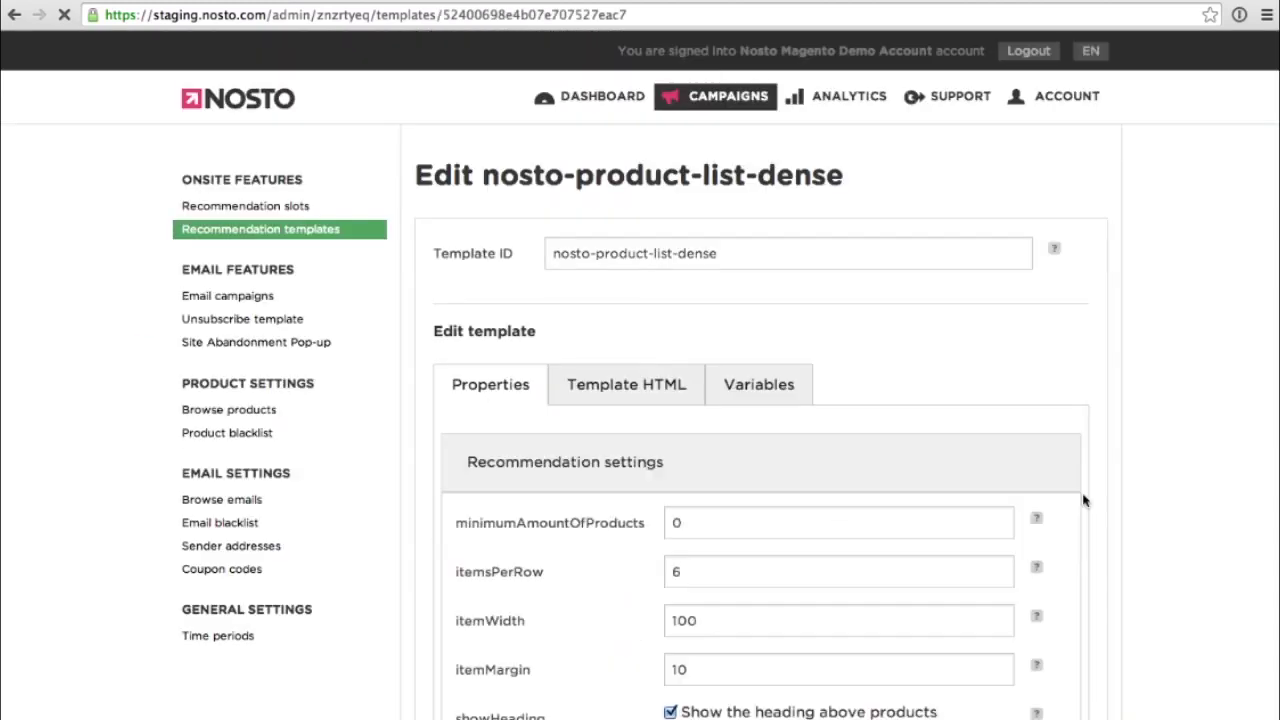
Examine the template's recommendation settings, recommendation styles and template variables
{"action": "scroll", "coordinate": [1085, 501], "scroll_direction": "down", "scroll_amount": 3}
{"action": "scroll", "coordinate": [1085, 501], "scroll_direction": "down", "scroll_amount": 10}
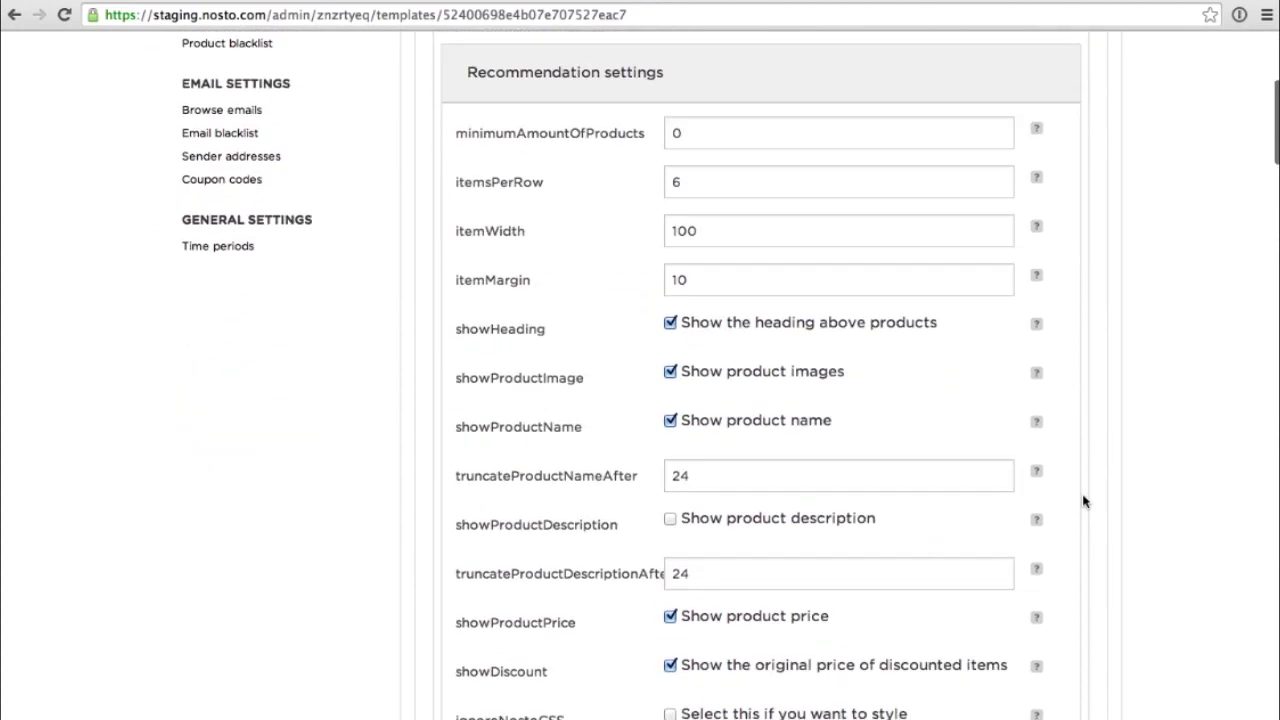
{"action": "scroll", "coordinate": [1085, 501], "scroll_direction": "down", "scroll_amount": 1}
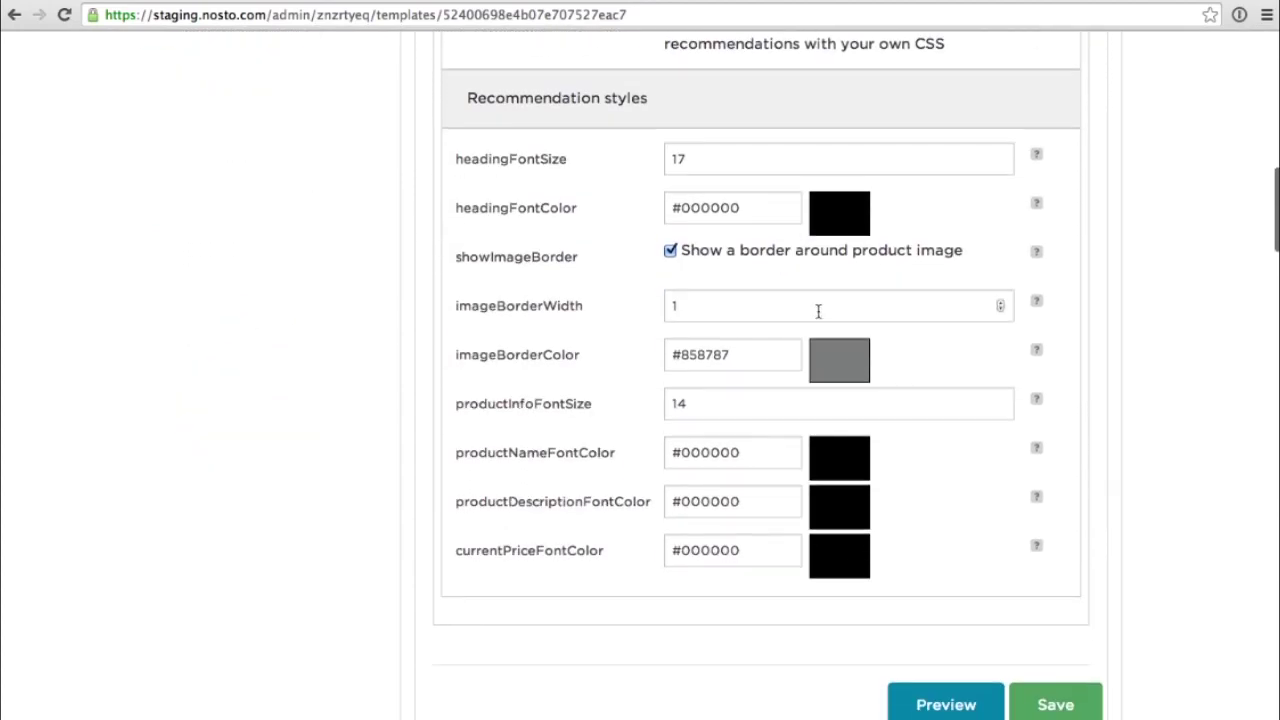
{"action": "scroll", "coordinate": [972, 418], "scroll_direction": "down", "scroll_amount": 3}
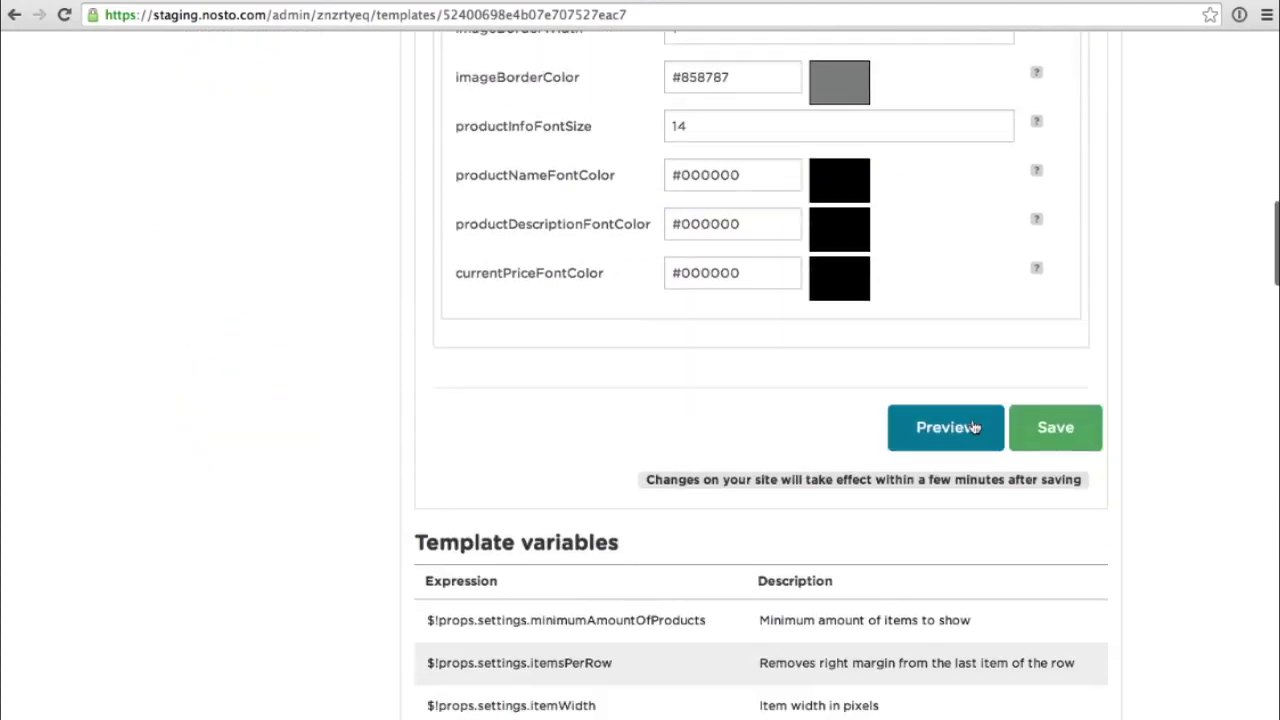
{"action": "scroll", "coordinate": [971, 428], "scroll_direction": "up", "scroll_amount": 11}
{"action": "left_click_drag", "start_coordinate": [852, 368], "coordinate": [700, 365]}
{"action": "scroll", "coordinate": [841, 363], "scroll_direction": "up", "scroll_amount": 5}
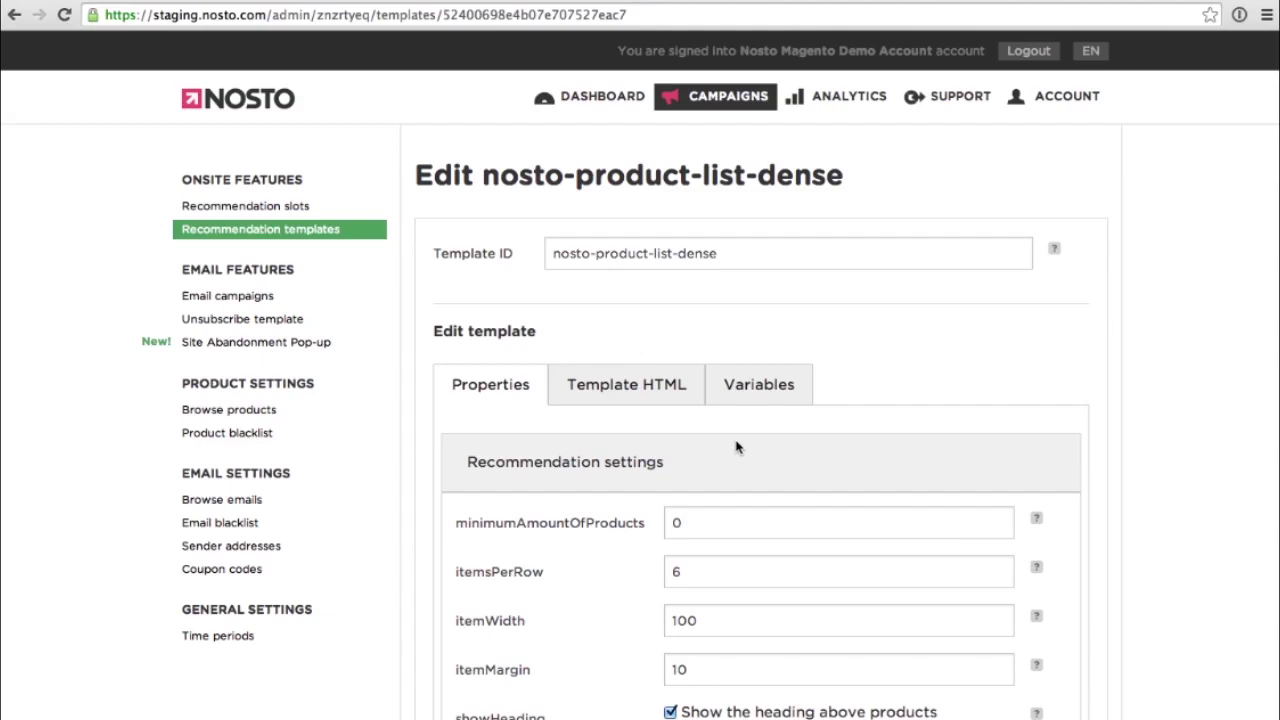
Show the HTML code of the nosto-product-list-dense template
{"action": "scroll", "coordinate": [736, 447], "scroll_direction": "down", "scroll_amount": 5}
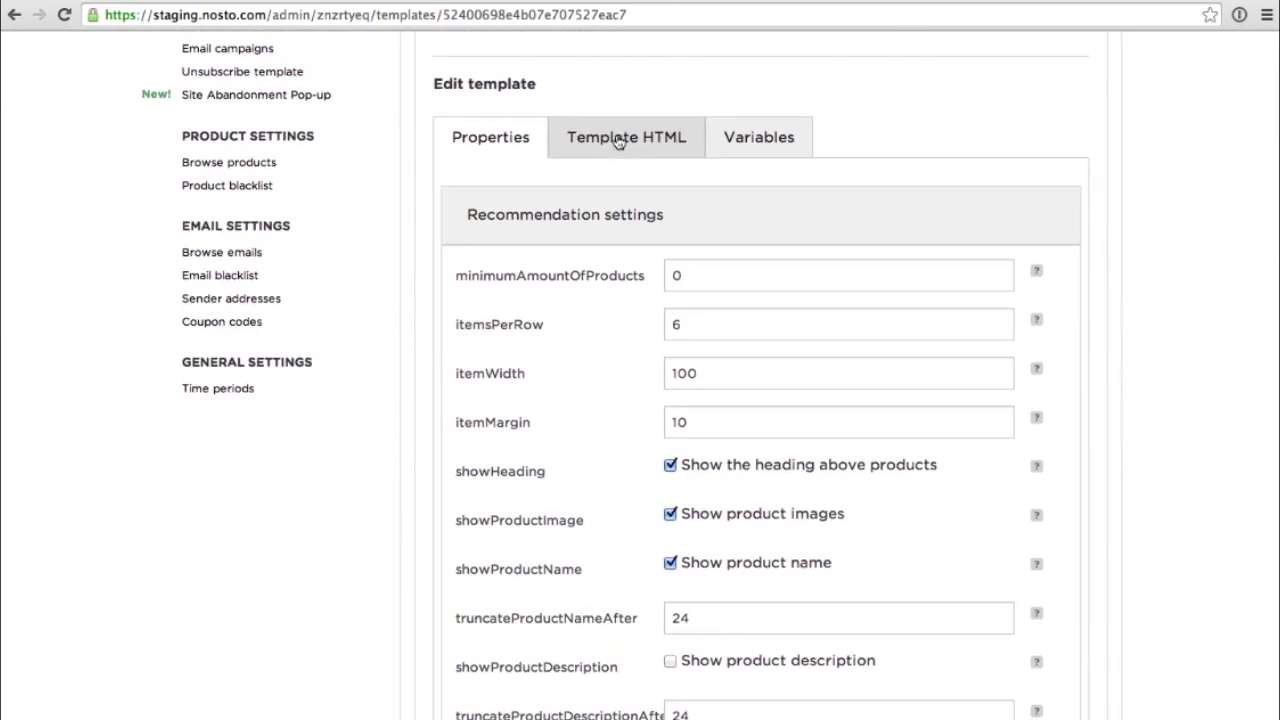
{"action": "left_click", "coordinate": [619, 142]}
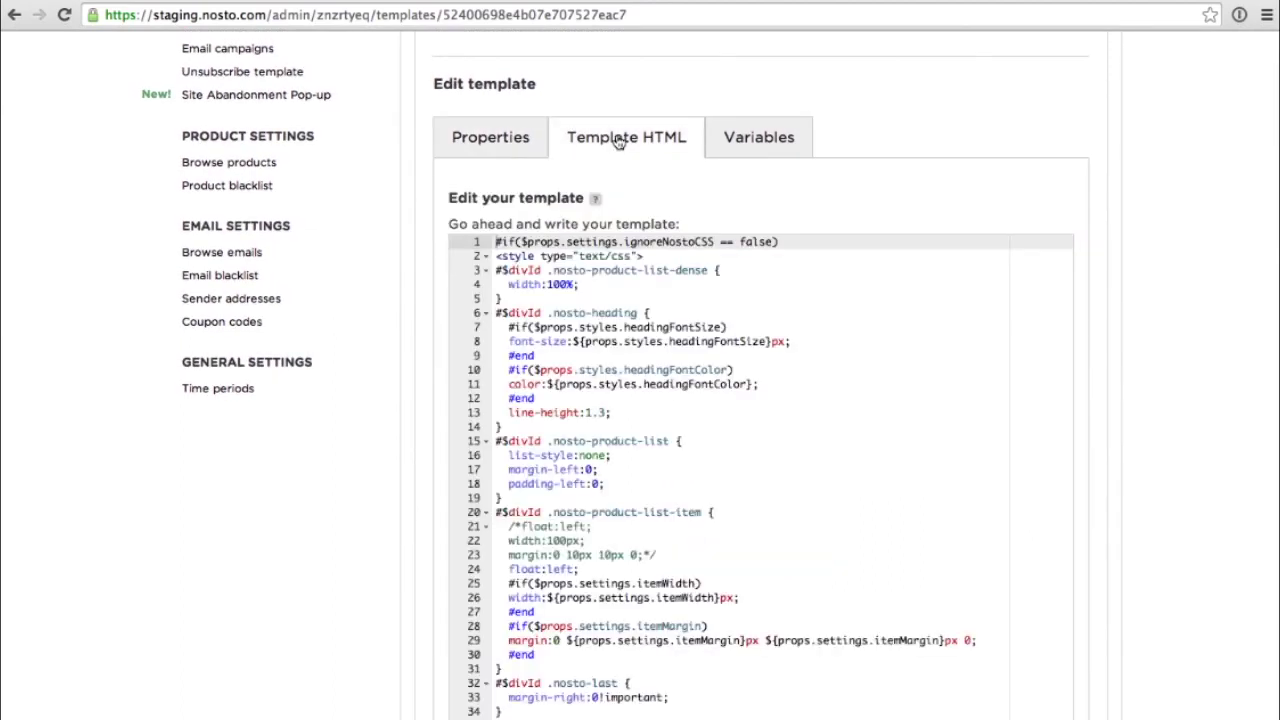
Examine the CSS section of the nosto-product-list-dense template code, from the heading styles to the closing style tag
{"action": "left_click", "coordinate": [760, 285]}
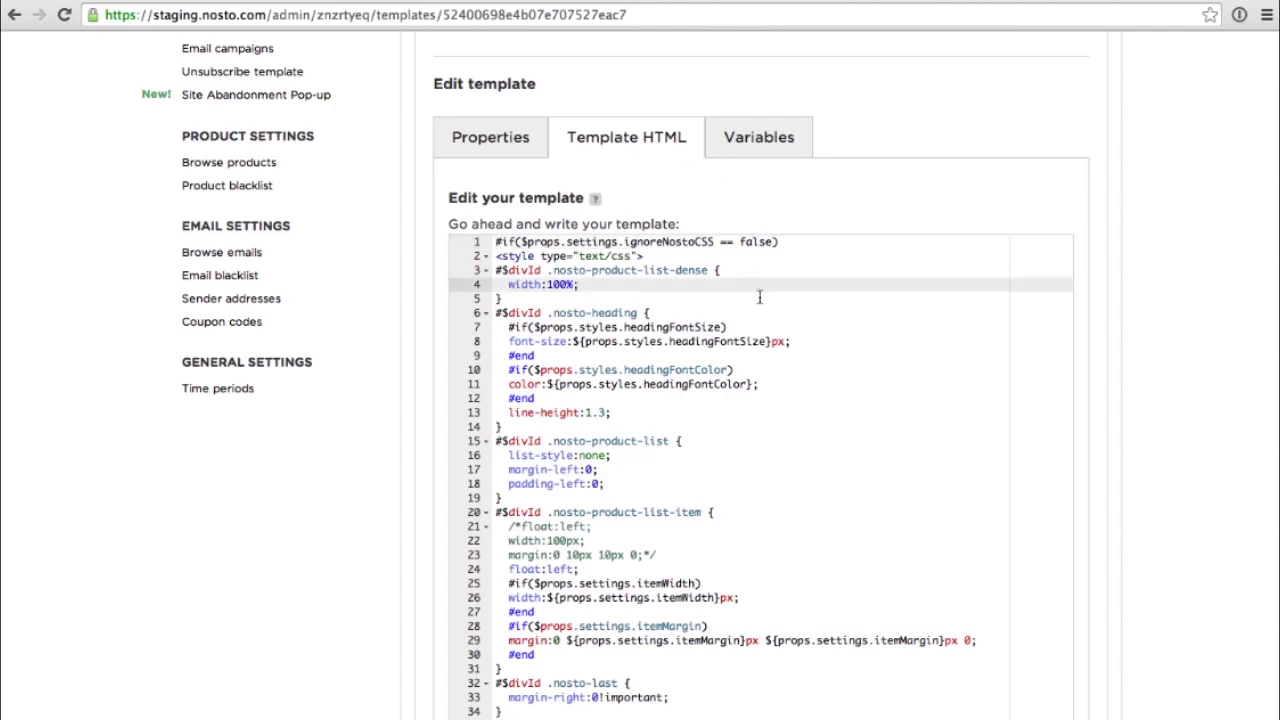
{"action": "left_click_drag", "start_coordinate": [637, 313], "coordinate": [502, 314]}
{"action": "left_click", "coordinate": [630, 258]}
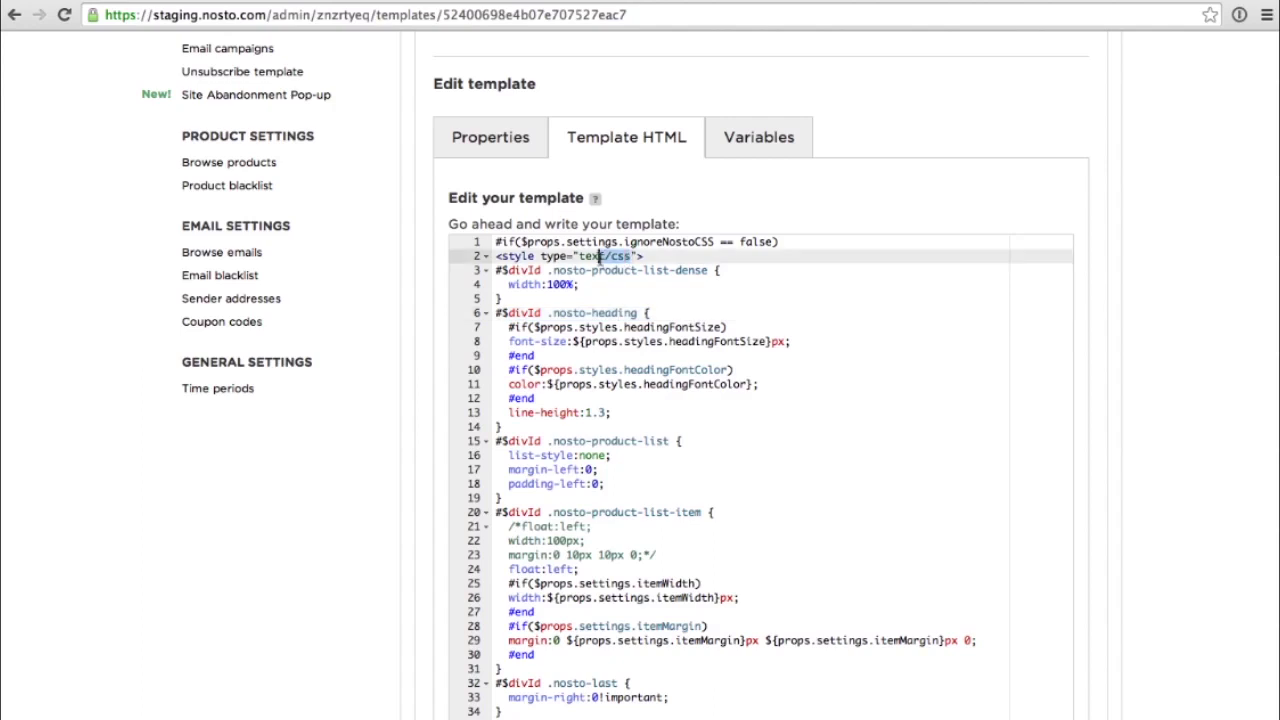
{"action": "left_click", "coordinate": [695, 356]}
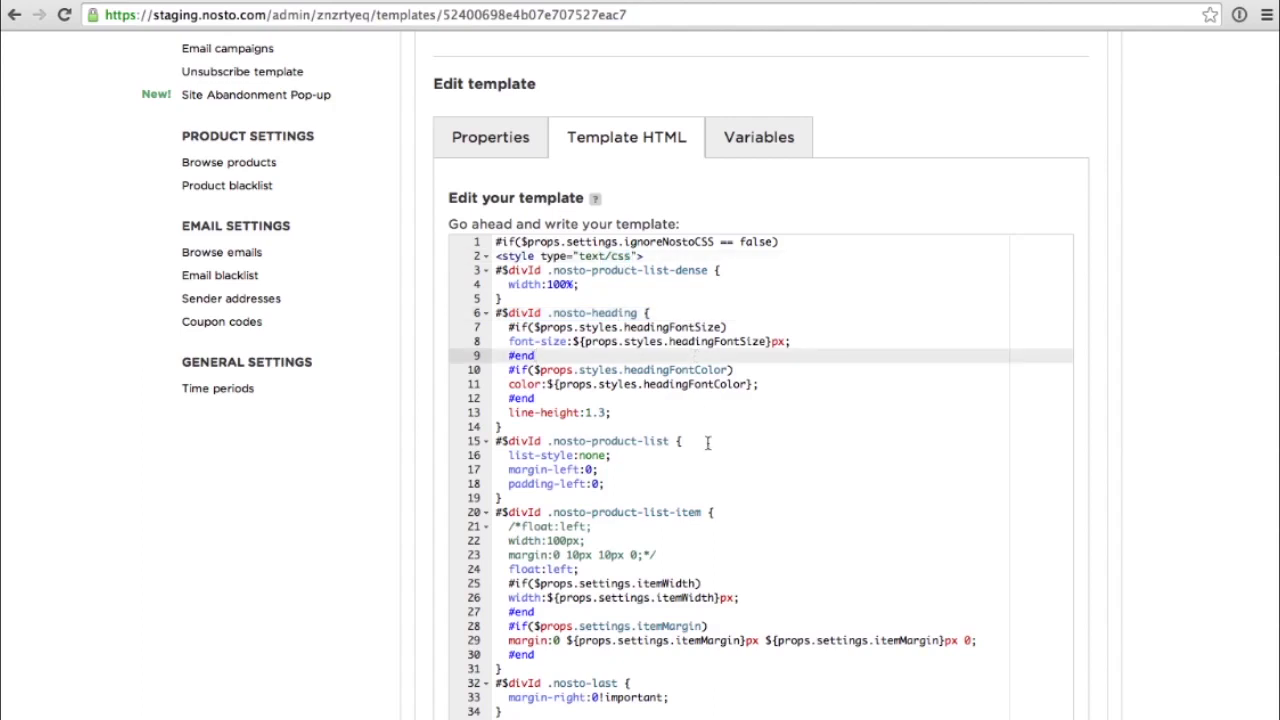
{"action": "scroll", "coordinate": [851, 430], "scroll_direction": "down", "scroll_amount": 2}
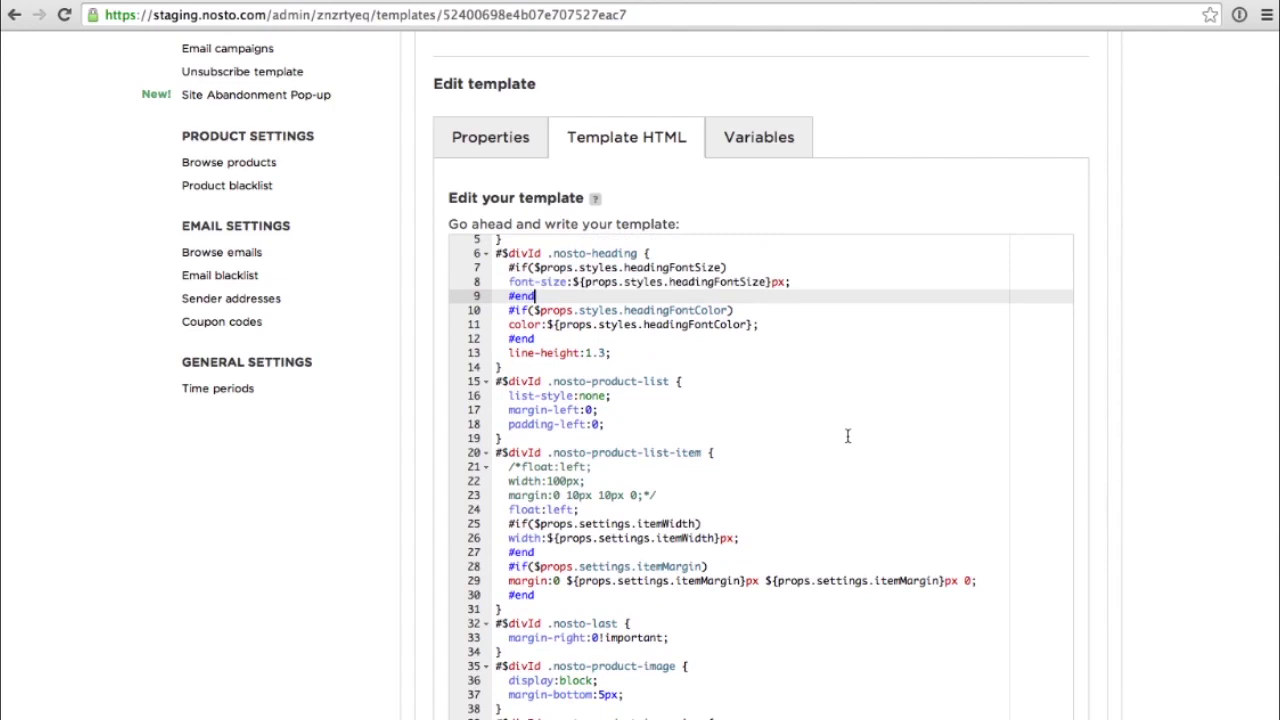
{"action": "scroll", "coordinate": [847, 436], "scroll_direction": "up", "scroll_amount": 2}
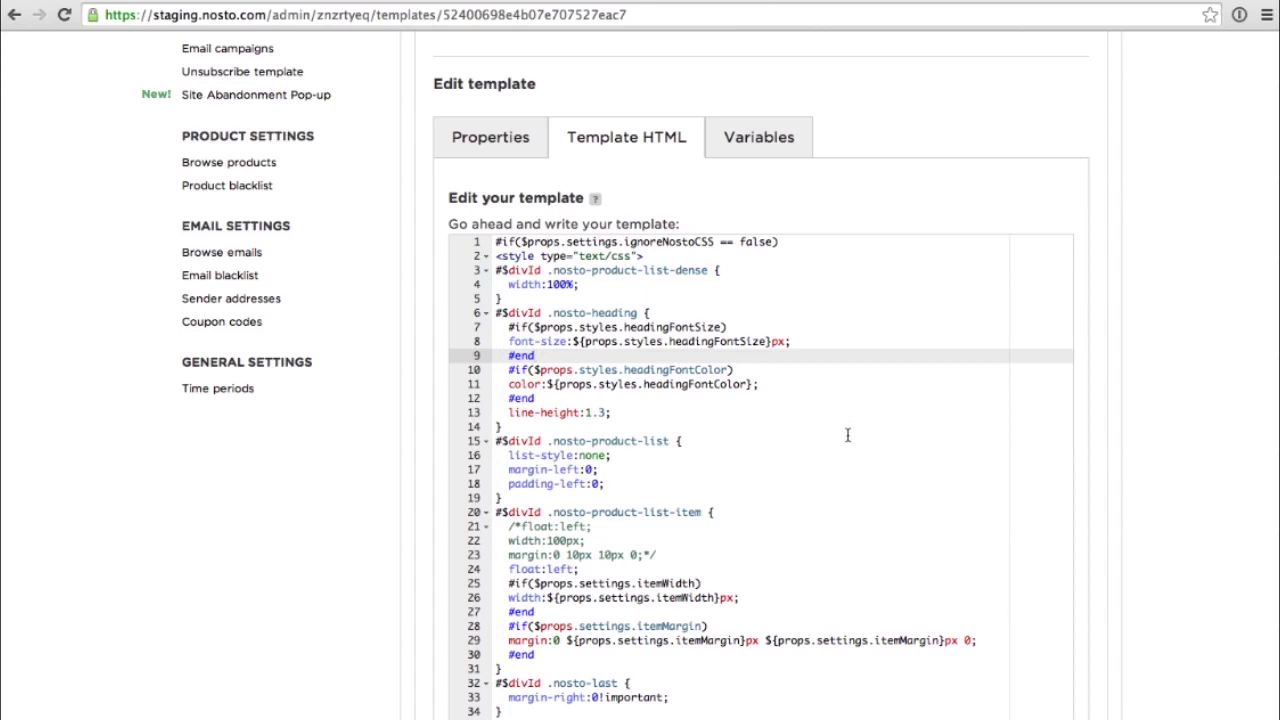
{"action": "scroll", "coordinate": [845, 445], "scroll_direction": "down", "scroll_amount": 15}
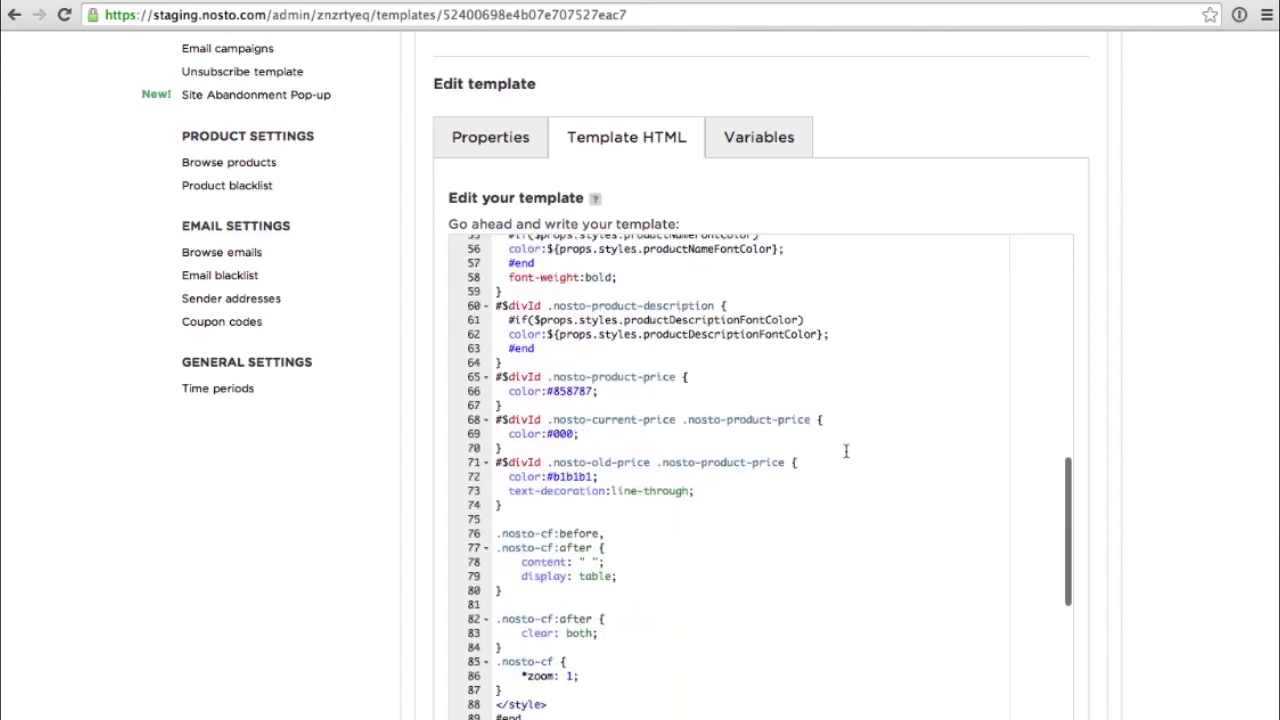
{"action": "scroll", "coordinate": [845, 451], "scroll_direction": "up", "scroll_amount": 3}
{"action": "scroll", "coordinate": [845, 451], "scroll_direction": "down", "scroll_amount": 1}
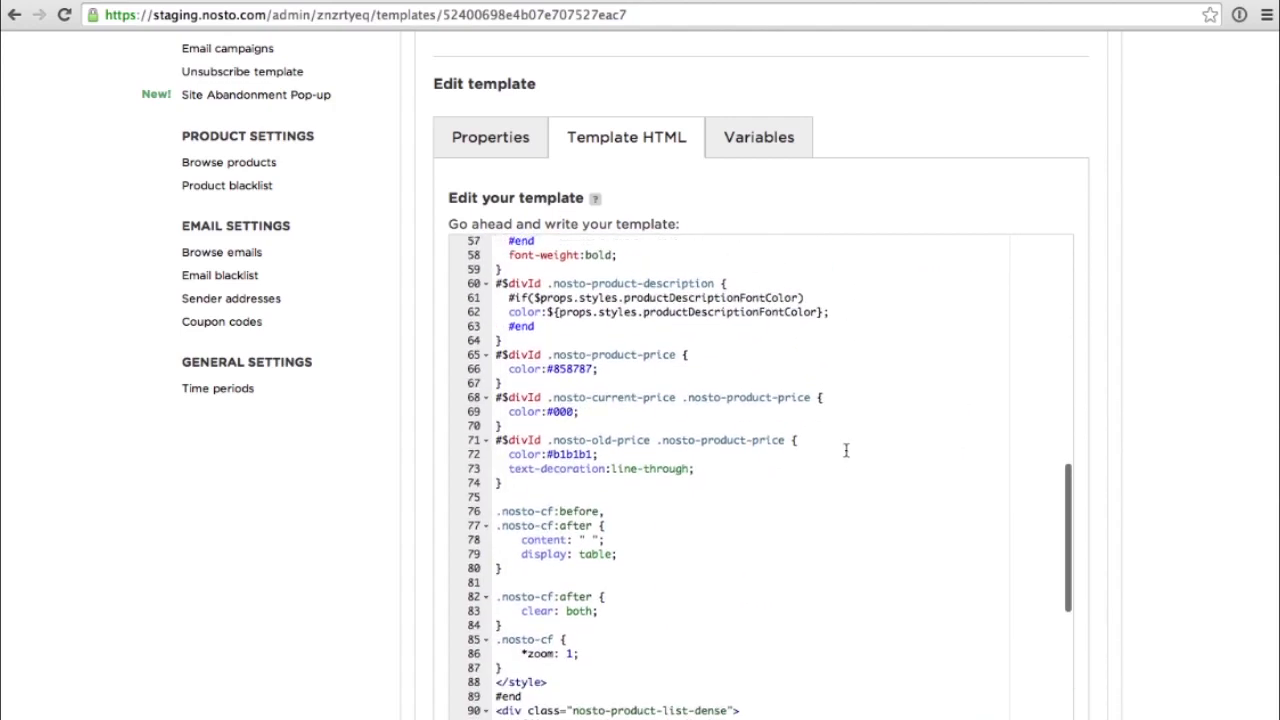
{"action": "scroll", "coordinate": [845, 451], "scroll_direction": "down", "scroll_amount": 3}
{"action": "scroll", "coordinate": [846, 451], "scroll_direction": "down", "scroll_amount": 4}
Examine the HTML markup of the template, from the nosto-product-list-dense div through the product loop
{"action": "left_click_drag", "start_coordinate": [748, 367], "coordinate": [534, 367]}
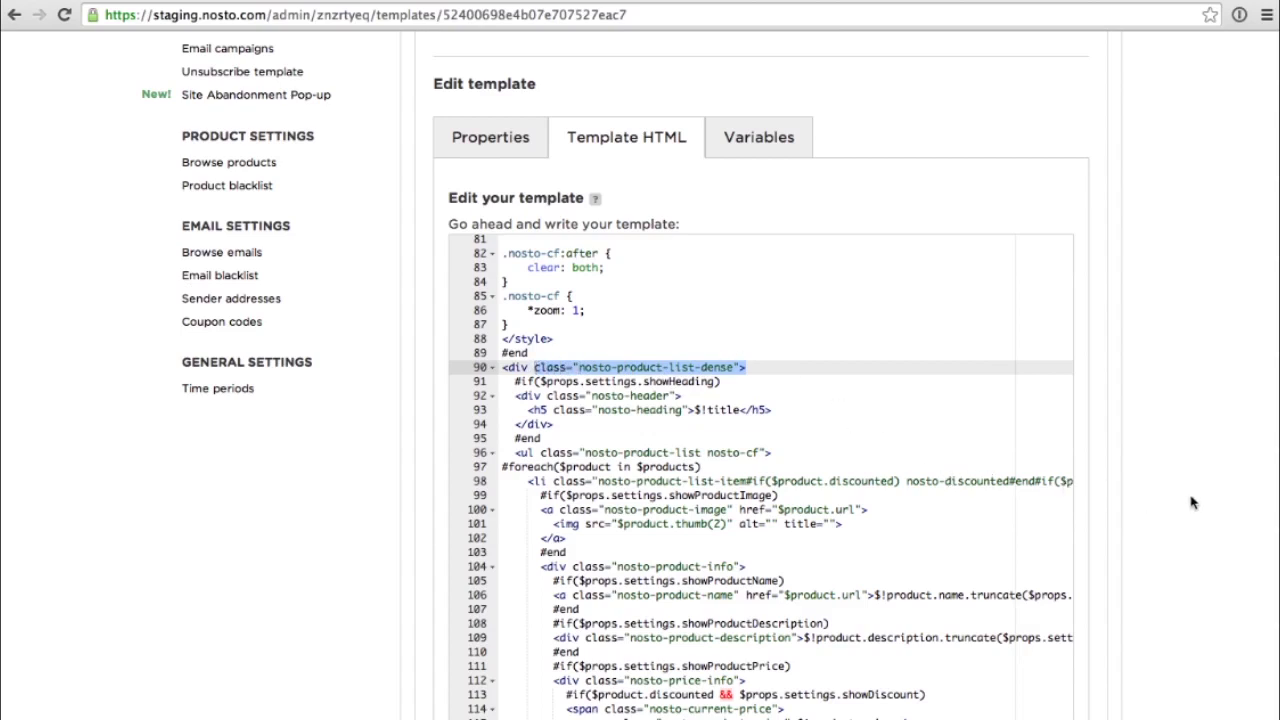
{"action": "scroll", "coordinate": [1191, 500], "scroll_direction": "down", "scroll_amount": 1}
{"action": "left_click", "coordinate": [868, 449]}
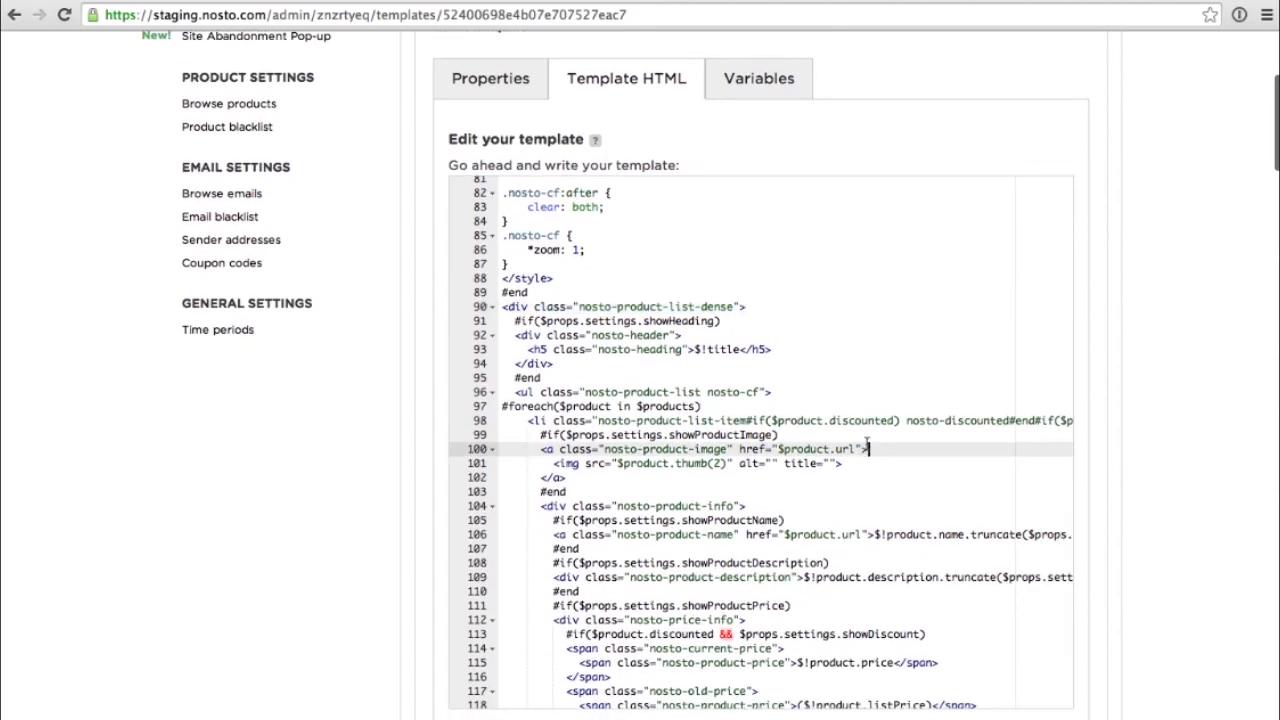
{"action": "scroll", "coordinate": [867, 445], "scroll_direction": "down", "scroll_amount": 3}
{"action": "scroll", "coordinate": [868, 440], "scroll_direction": "up", "scroll_amount": 2}
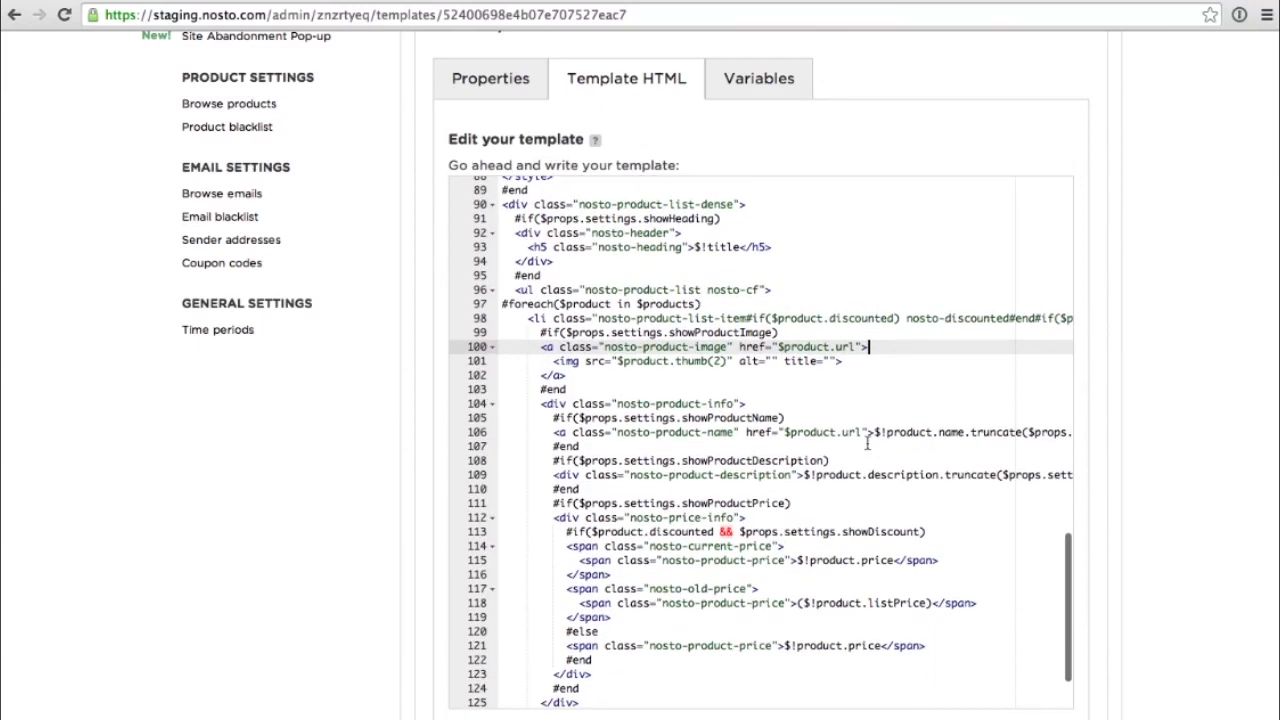
{"action": "scroll", "coordinate": [810, 396], "scroll_direction": "down", "scroll_amount": 1}
{"action": "left_click", "coordinate": [810, 396]}
{"action": "scroll", "coordinate": [810, 396], "scroll_direction": "left", "scroll_amount": 1}
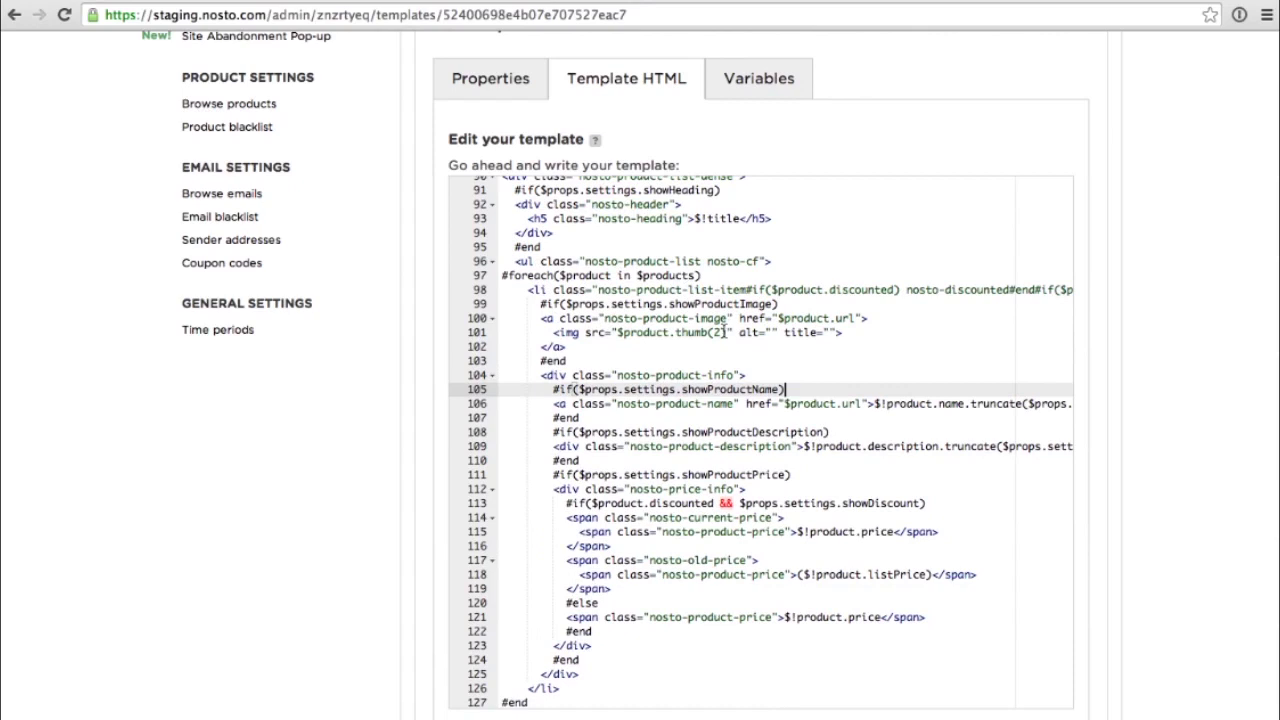
{"action": "scroll", "coordinate": [727, 332], "scroll_direction": "up", "scroll_amount": 2}
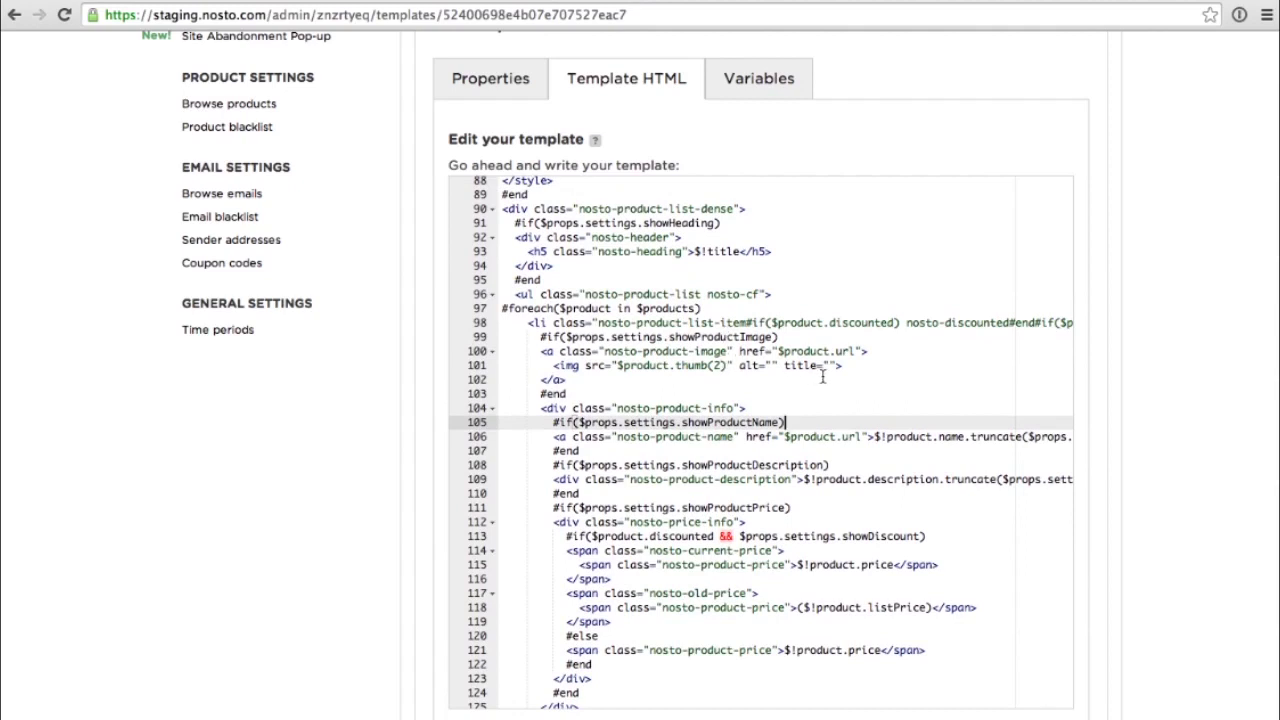
Inspect the product thumbnail, product URL and product price expressions inside the template's product loop
{"action": "left_click_drag", "start_coordinate": [730, 366], "coordinate": [617, 366]}
{"action": "scroll", "coordinate": [710, 387], "scroll_direction": "up", "scroll_amount": 2}
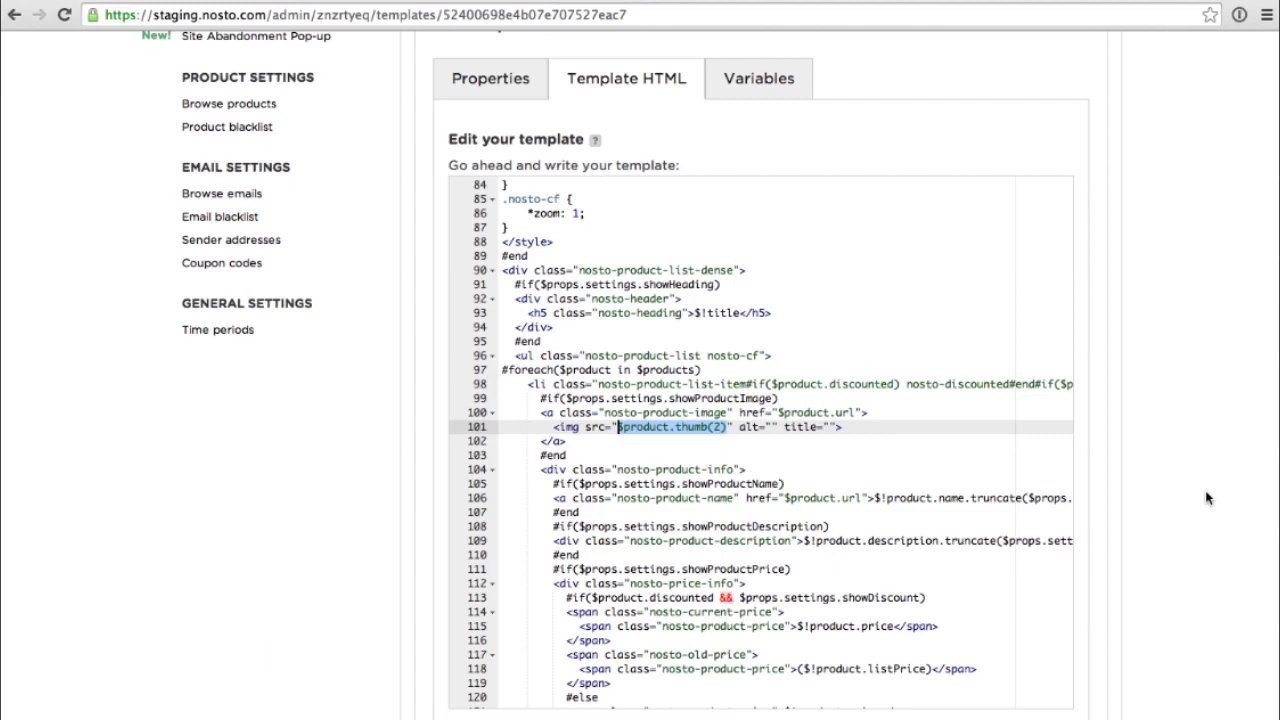
{"action": "scroll", "coordinate": [1206, 497], "scroll_direction": "down", "scroll_amount": 4}
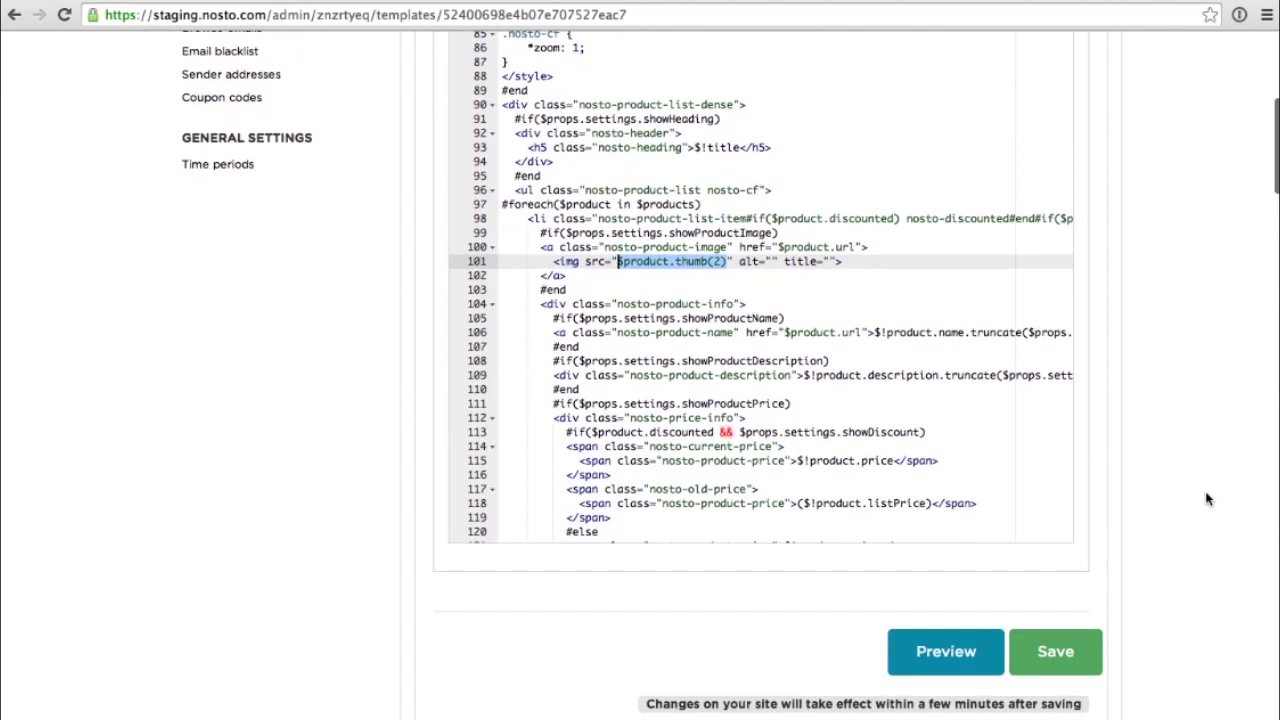
{"action": "left_click_drag", "start_coordinate": [858, 332], "coordinate": [787, 332]}
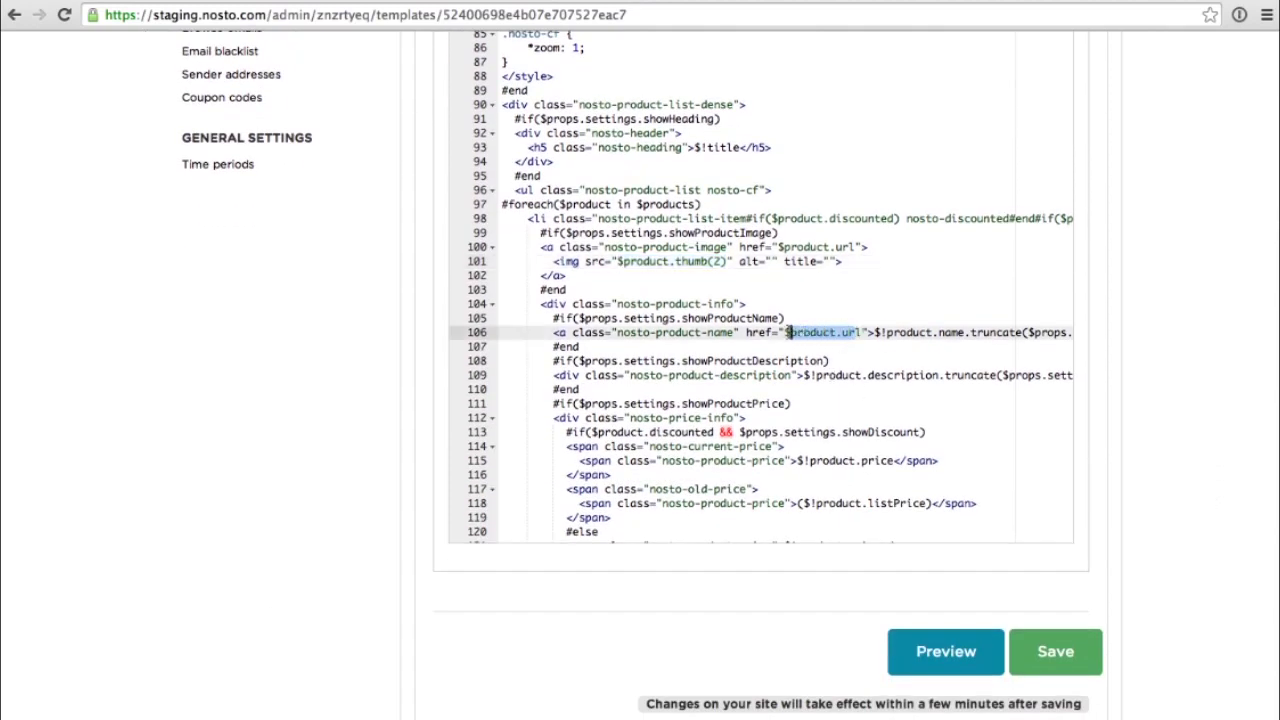
{"action": "left_click_drag", "start_coordinate": [786, 461], "coordinate": [673, 461]}
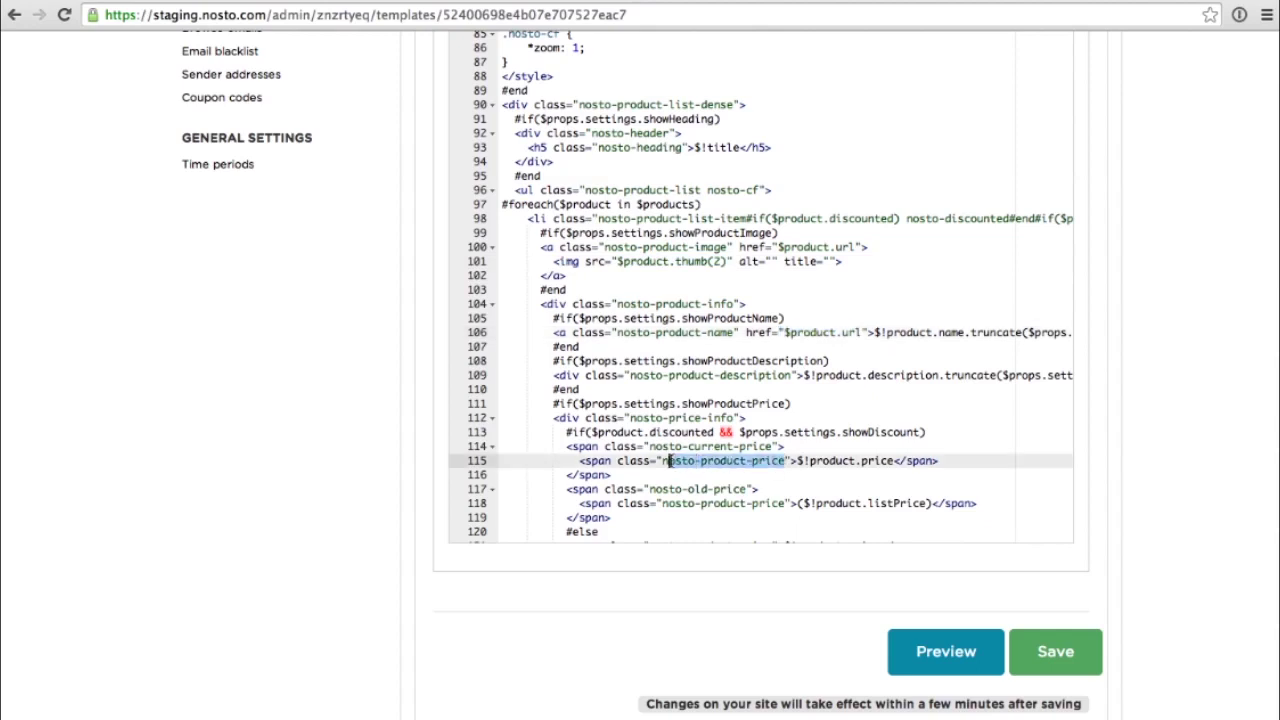
{"action": "left_click_drag", "start_coordinate": [916, 461], "coordinate": [797, 461]}
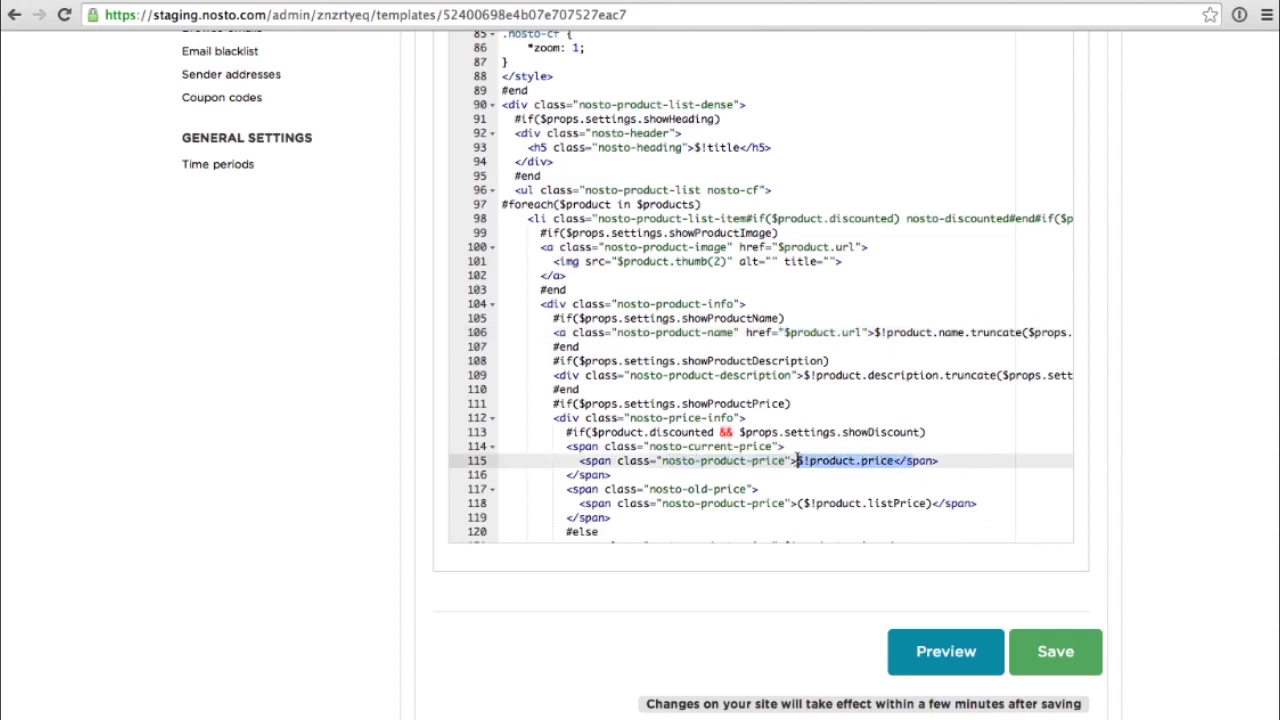
Examine the table of template variables and their descriptions beneath the code editor
{"action": "scroll", "coordinate": [1157, 508], "scroll_direction": "down", "scroll_amount": 5}
{"action": "left_click_drag", "start_coordinate": [630, 295], "coordinate": [382, 278]}
{"action": "scroll", "coordinate": [995, 453], "scroll_direction": "down", "scroll_amount": 8}
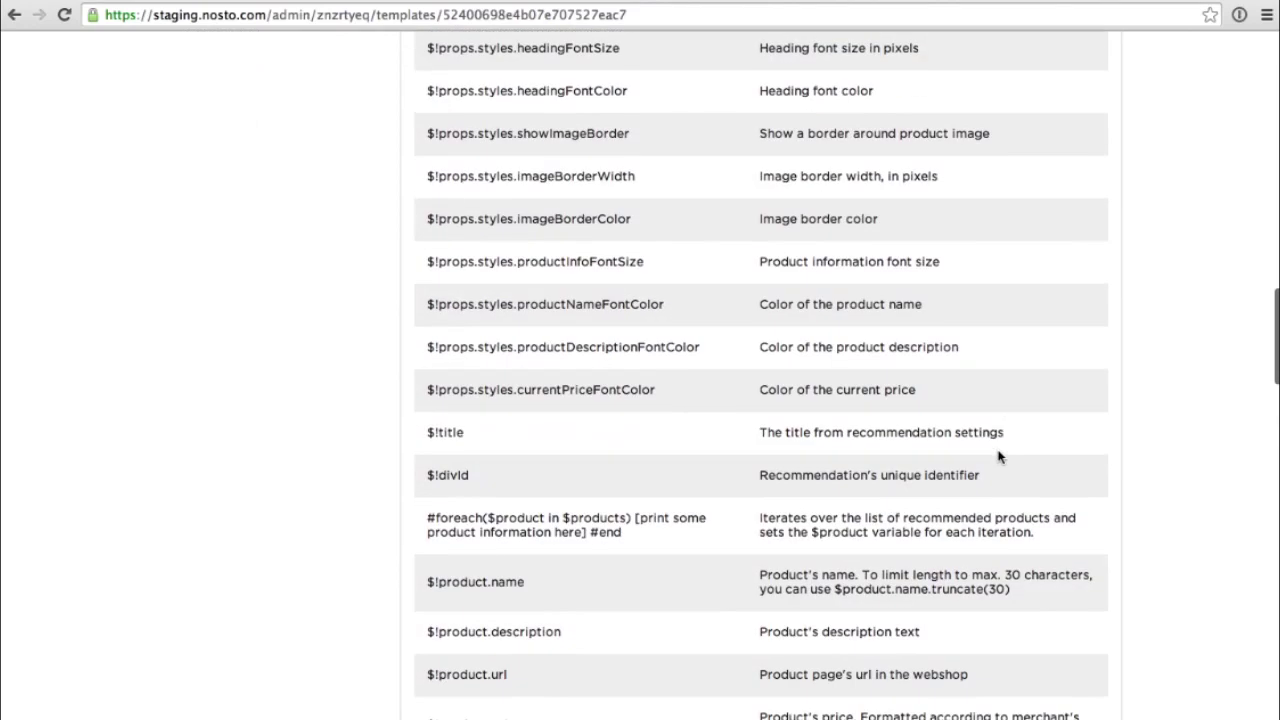
{"action": "scroll", "coordinate": [997, 455], "scroll_direction": "up", "scroll_amount": 7}
{"action": "scroll", "coordinate": [997, 455], "scroll_direction": "up", "scroll_amount": 3}
{"action": "scroll", "coordinate": [920, 286], "scroll_direction": "up", "scroll_amount": 8}
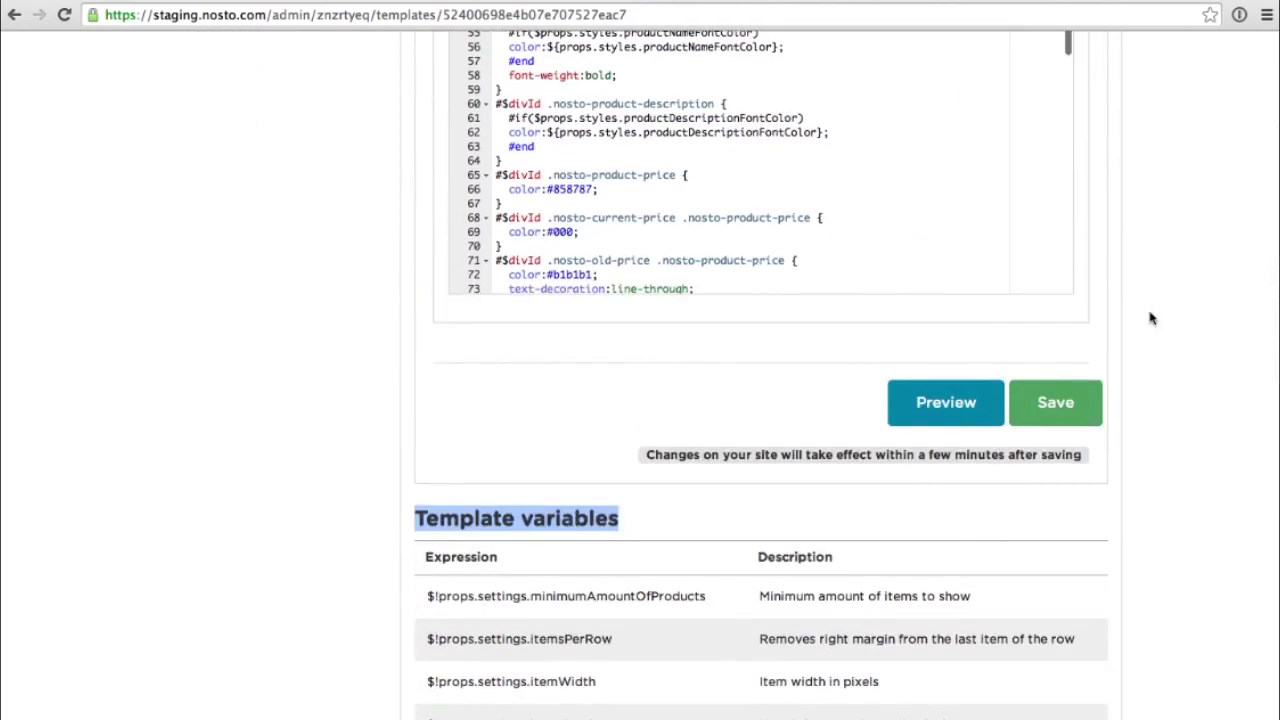
{"action": "scroll", "coordinate": [1155, 331], "scroll_direction": "up", "scroll_amount": 2}
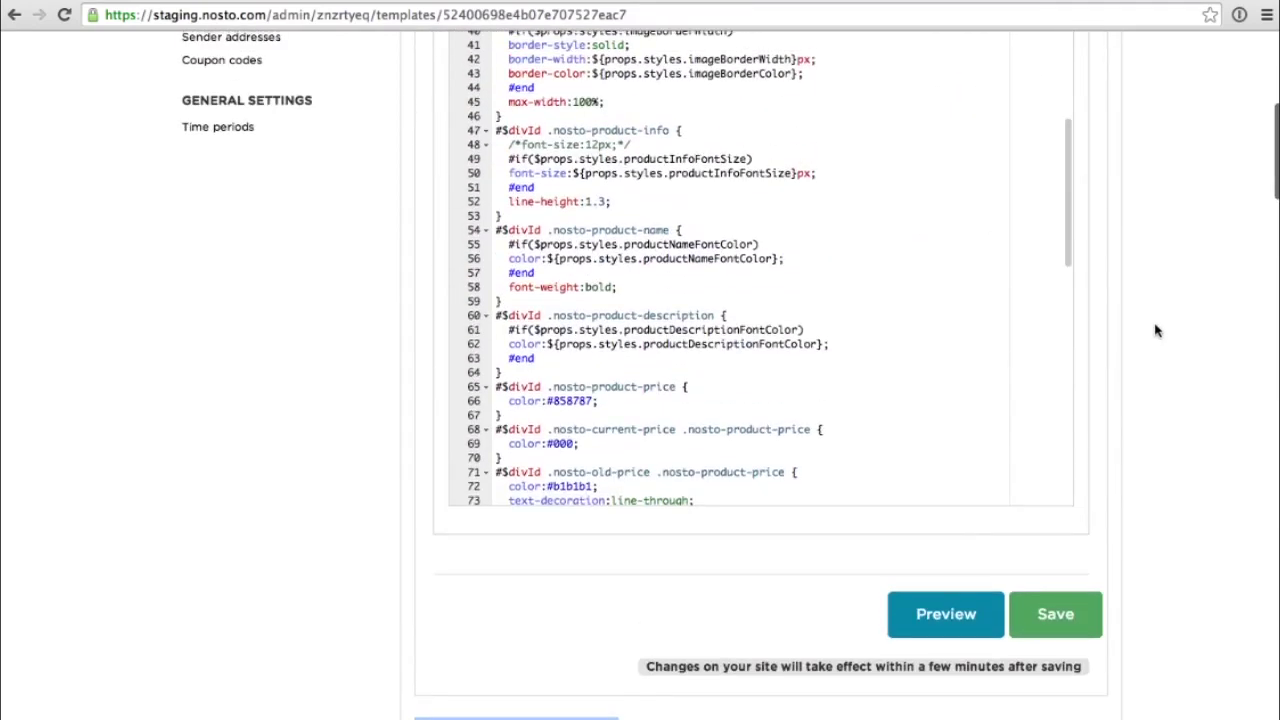
Preview the nosto-product-list-dense template and return to the template editor
{"action": "left_click", "coordinate": [955, 613]}
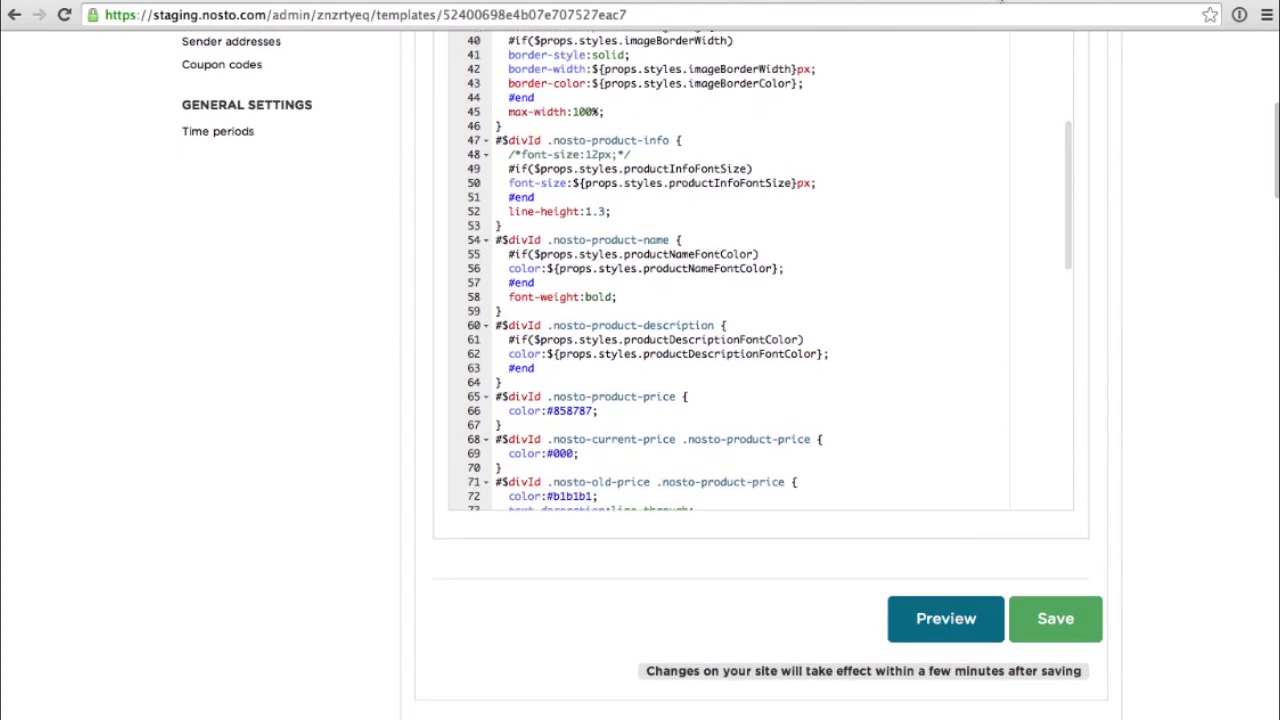
{"action": "left_click", "coordinate": [880, 6]}
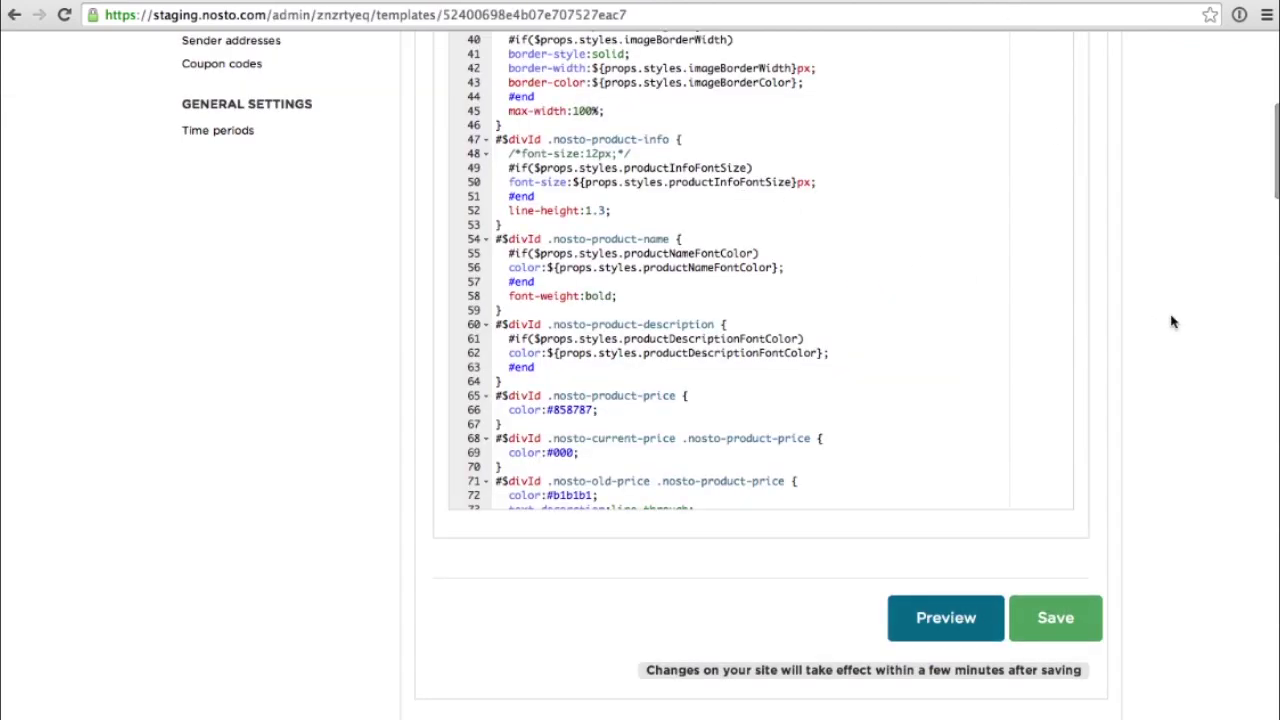
Go to the recommendation slots and open the "You might also like" product page slot for editing
{"action": "scroll", "coordinate": [1173, 322], "scroll_direction": "up", "scroll_amount": 5}
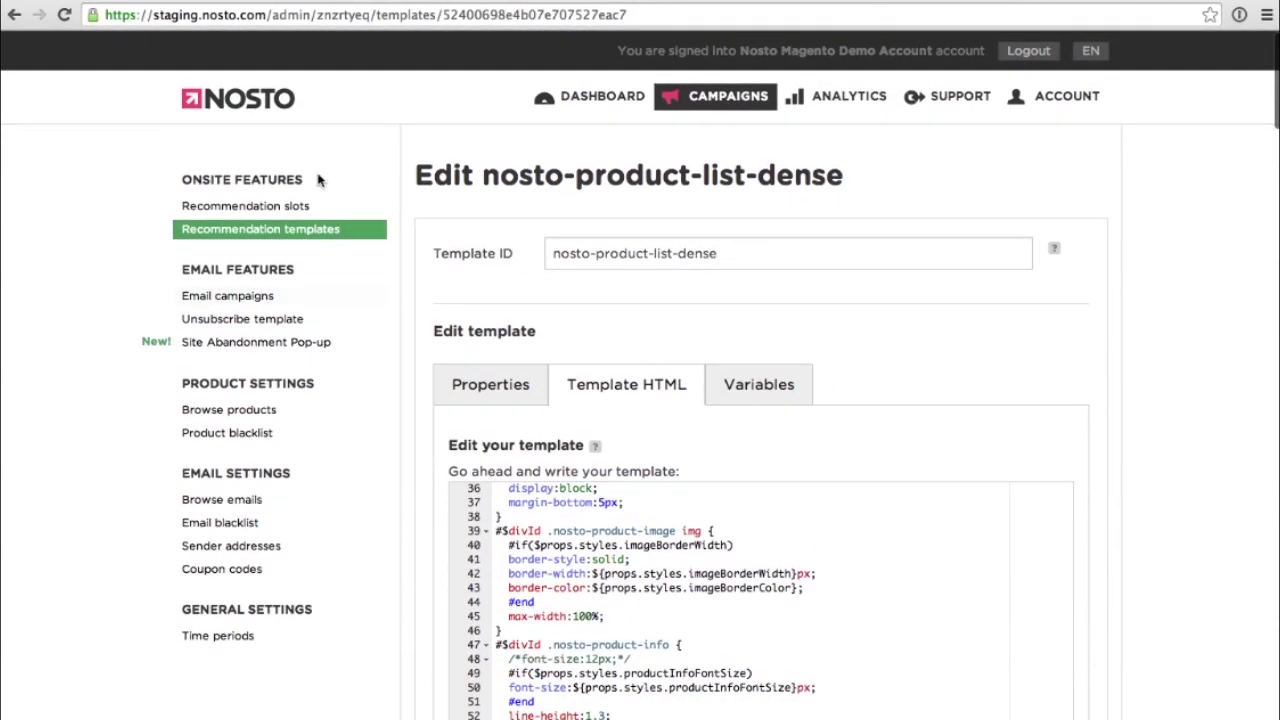
{"action": "left_click", "coordinate": [289, 210]}
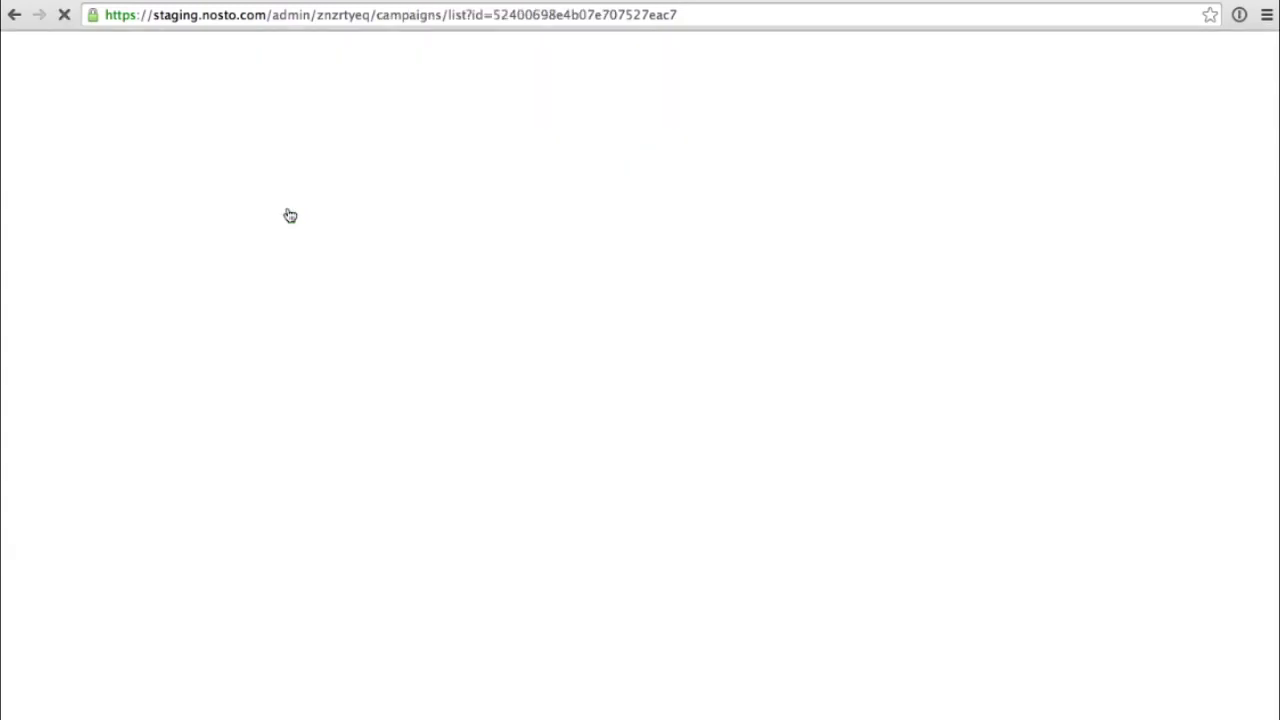
{"action": "scroll", "coordinate": [913, 564], "scroll_direction": "down", "scroll_amount": 5}
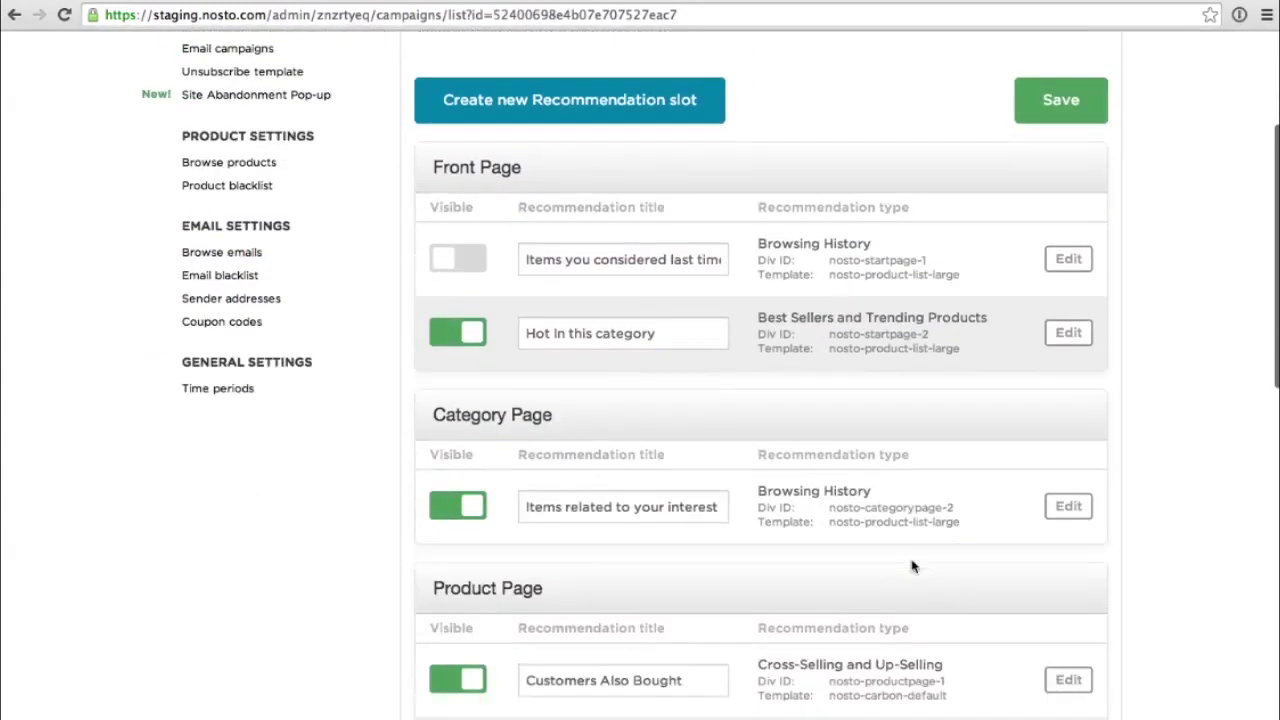
{"action": "left_click", "coordinate": [1063, 608]}
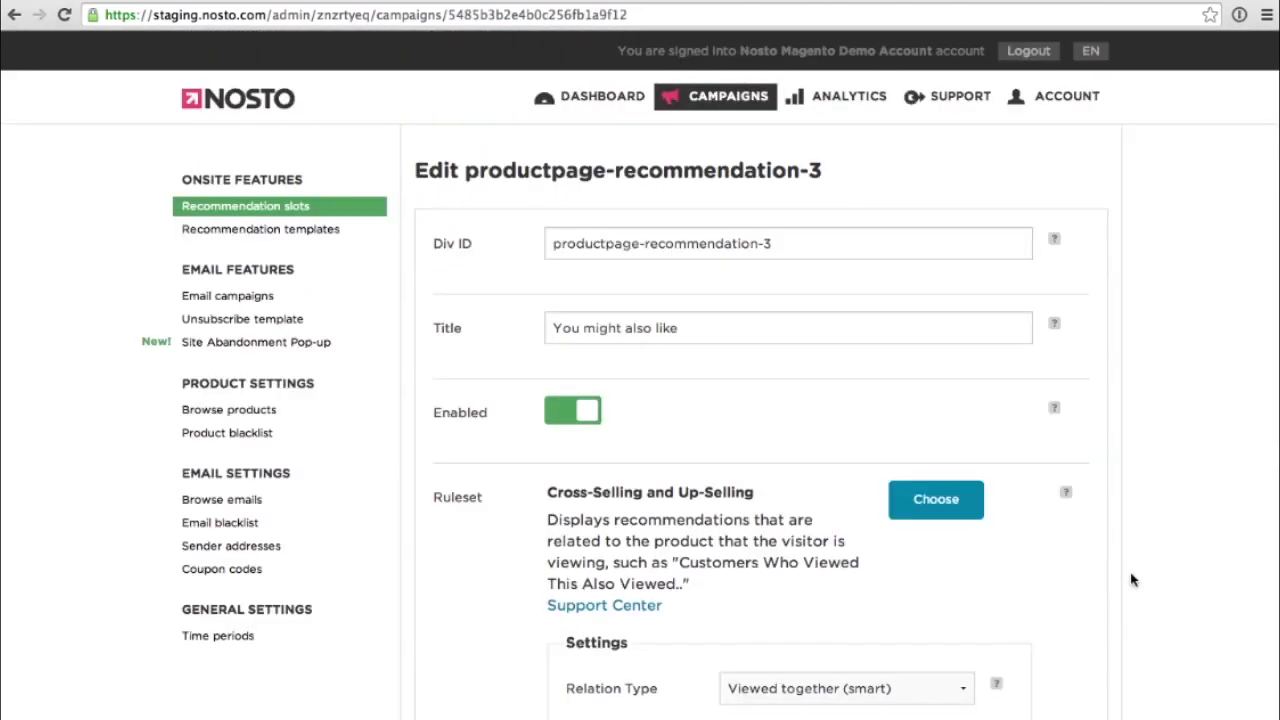
Set the slot's recommendation template to nosto-carbon-startpage and save the slot
{"action": "scroll", "coordinate": [1132, 580], "scroll_direction": "down", "scroll_amount": 8}
{"action": "scroll", "coordinate": [1132, 580], "scroll_direction": "down", "scroll_amount": 3}
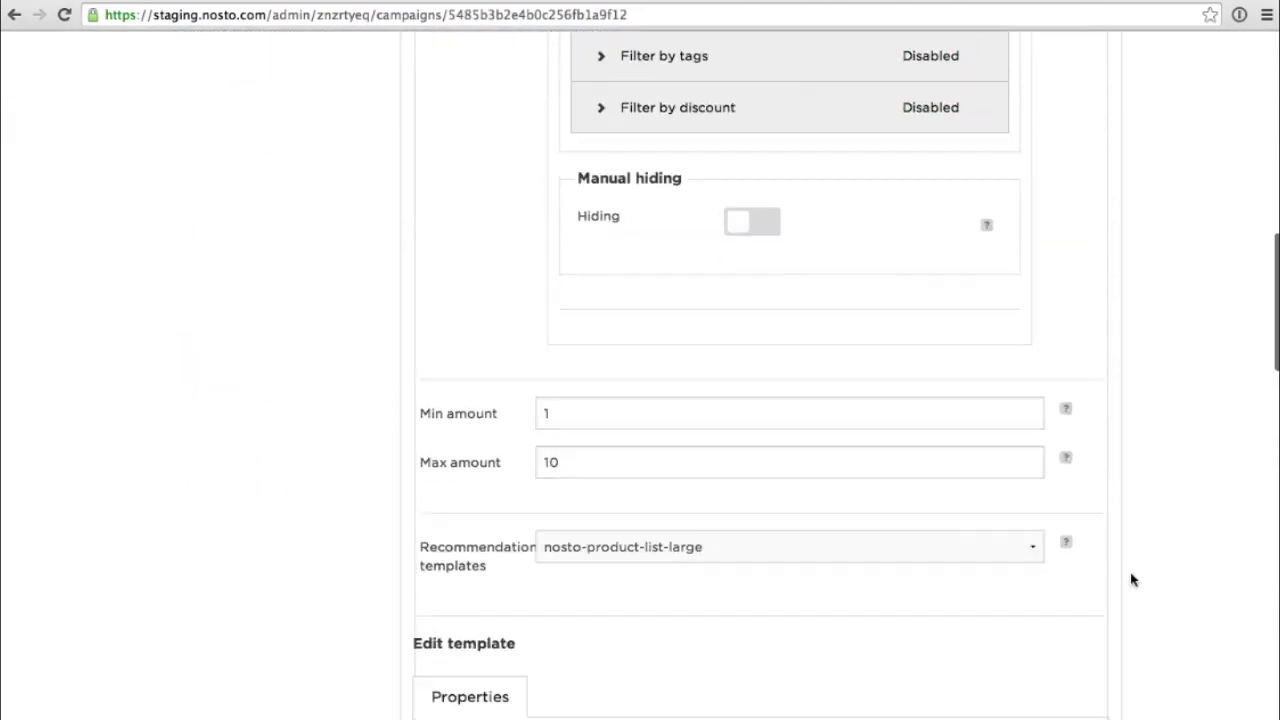
{"action": "left_click", "coordinate": [1019, 551]}
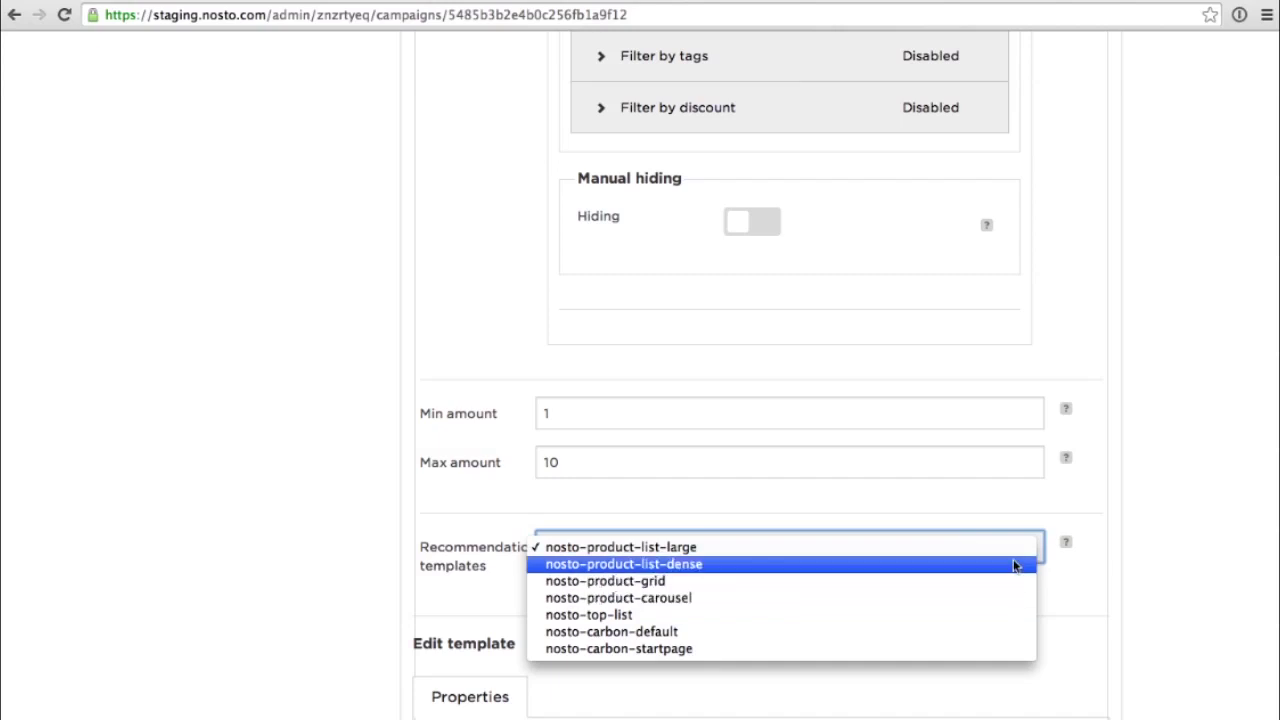
{"action": "left_click", "coordinate": [993, 649]}
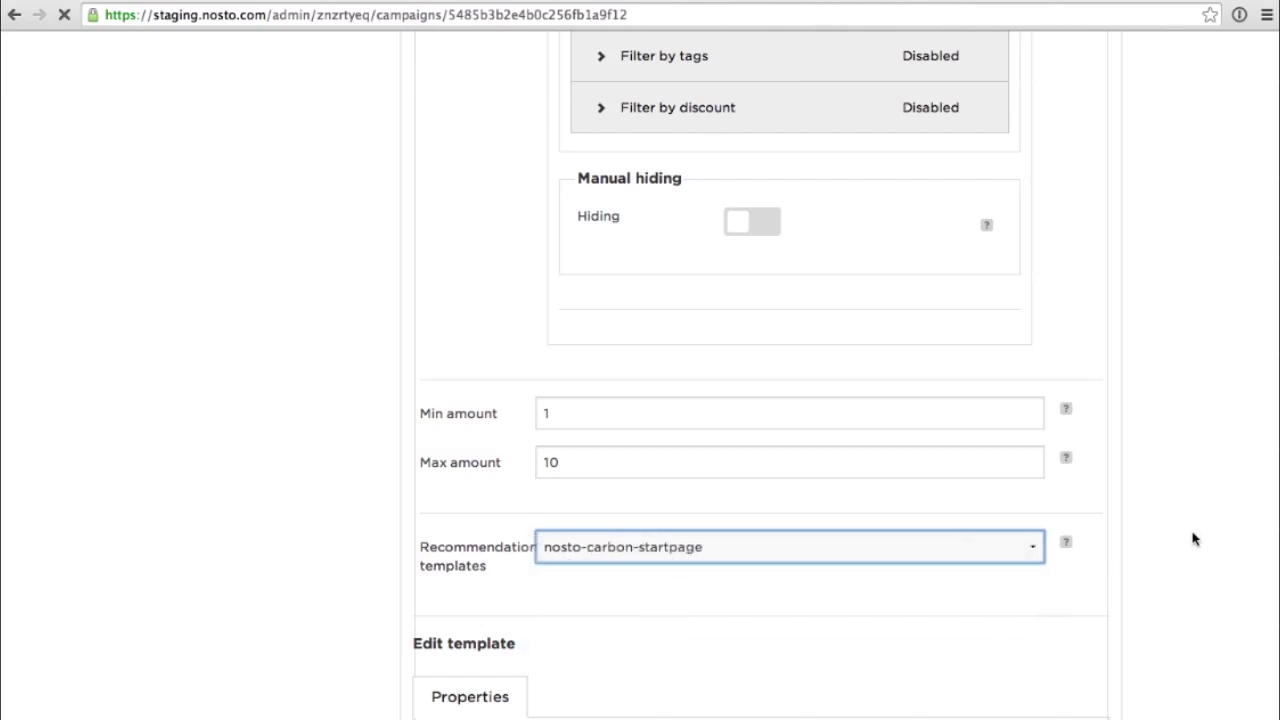
{"action": "key", "text": "Return"}
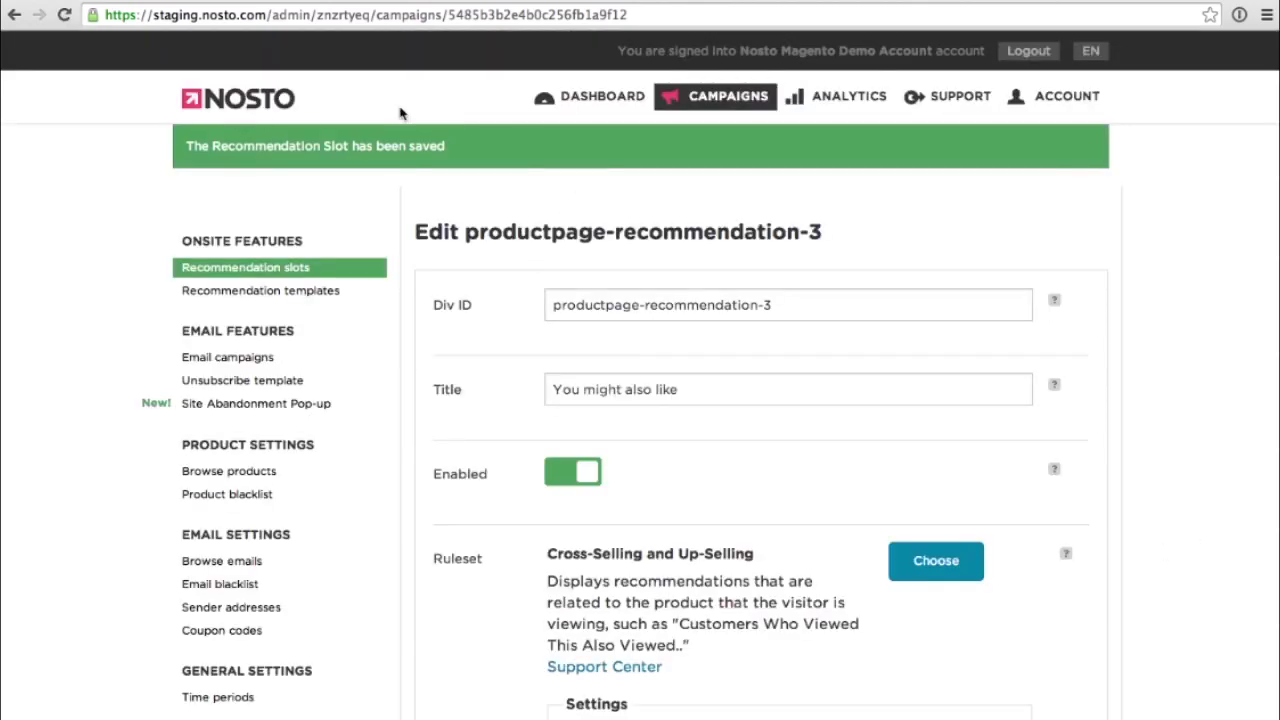
Return to the dashboard and activate the Nosto recommendations for all store visitors
{"action": "left_click", "coordinate": [586, 100]}
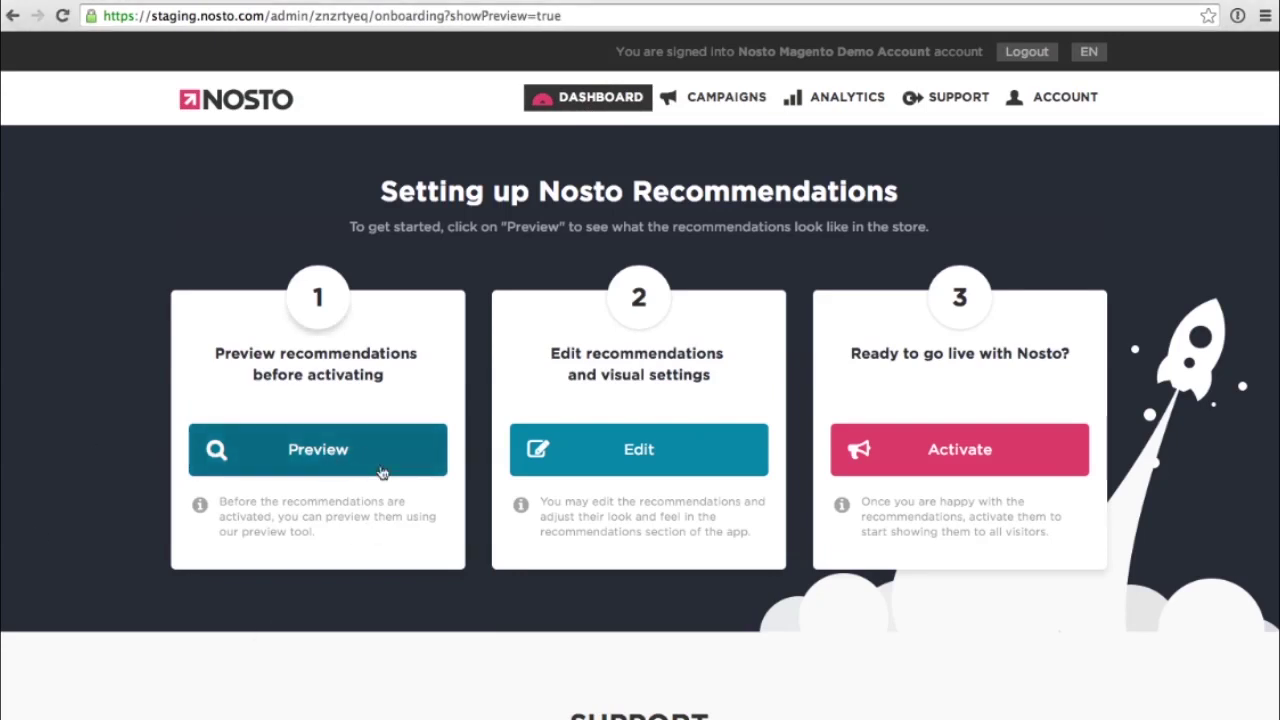
{"action": "left_click", "coordinate": [957, 453]}
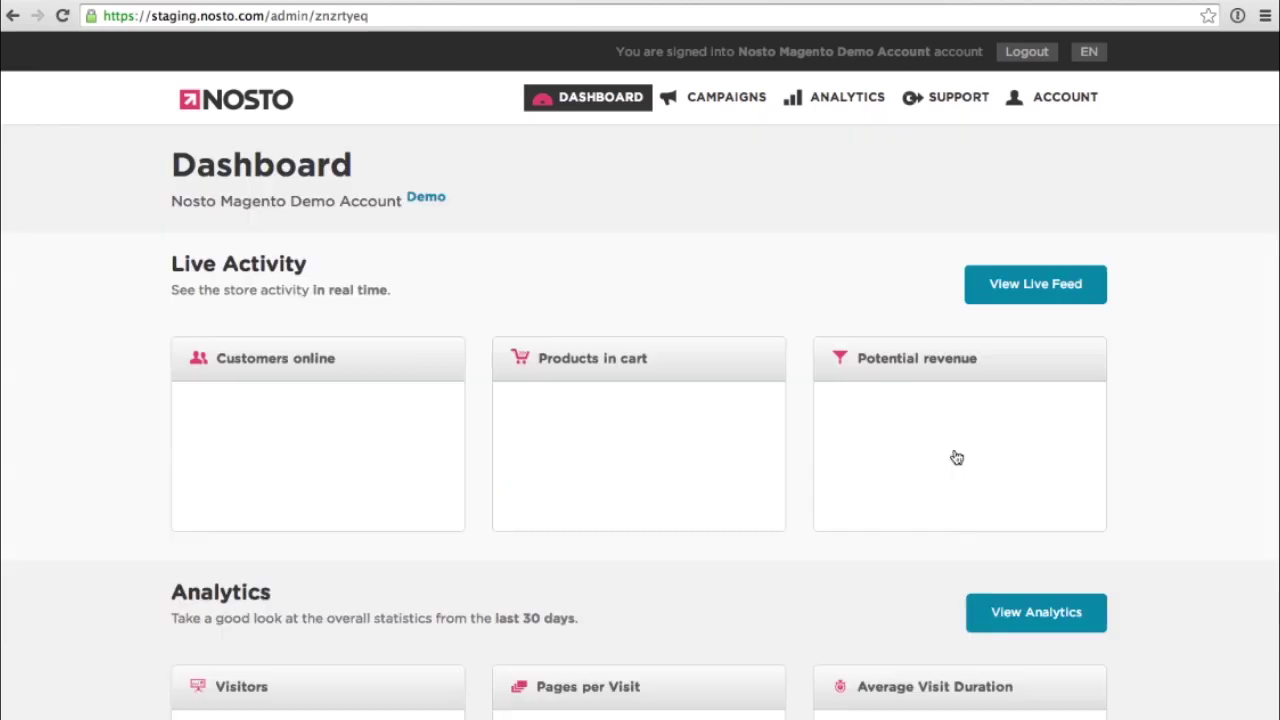